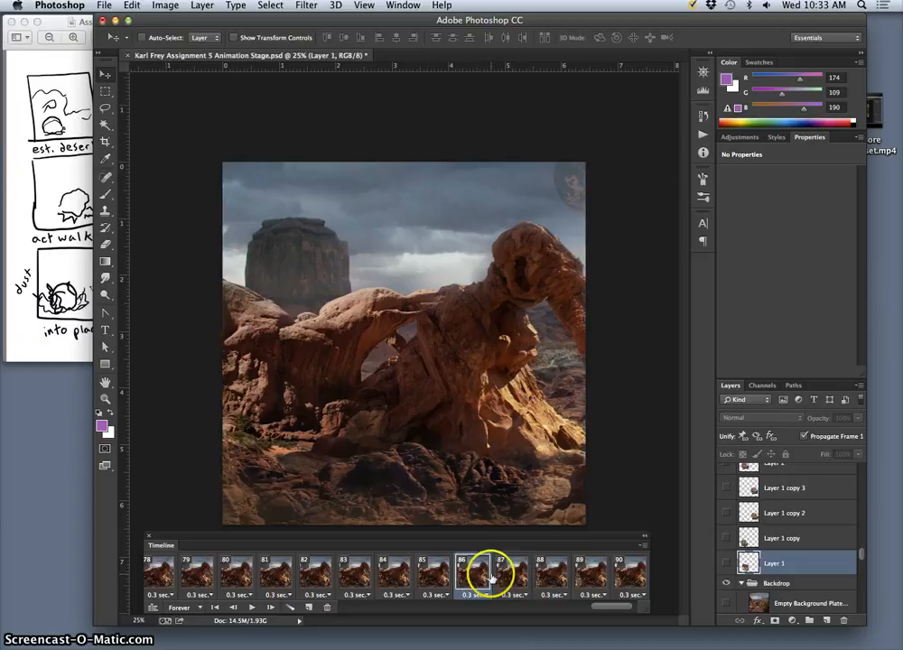
In frame 90, rotate the Layer 1 rock creature about 22° clockwise and shift it further into the scene.
{"action": "left_click", "coordinate": [546, 576]}
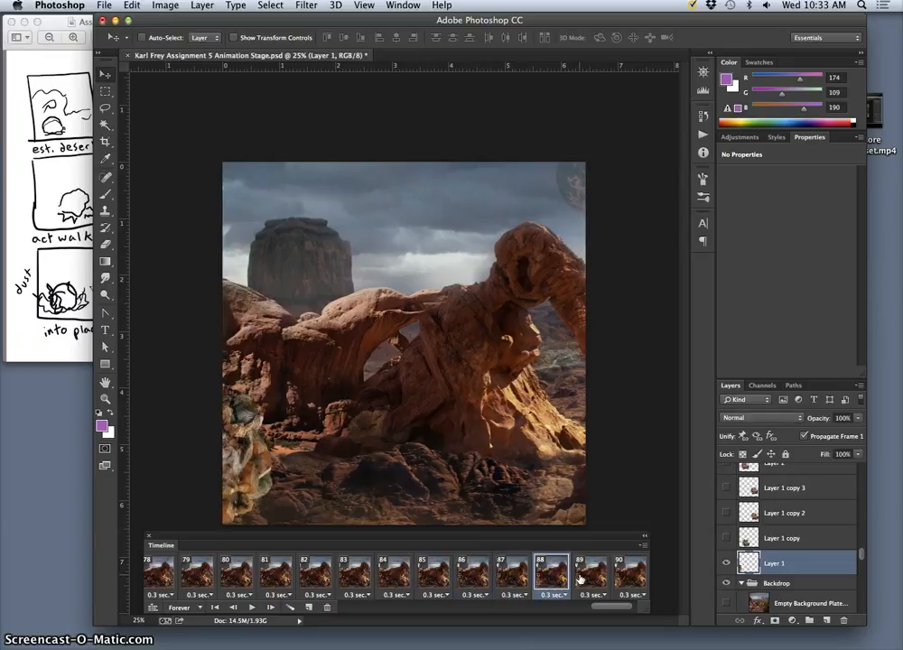
{"action": "left_click", "coordinate": [582, 576]}
{"action": "left_click", "coordinate": [626, 576]}
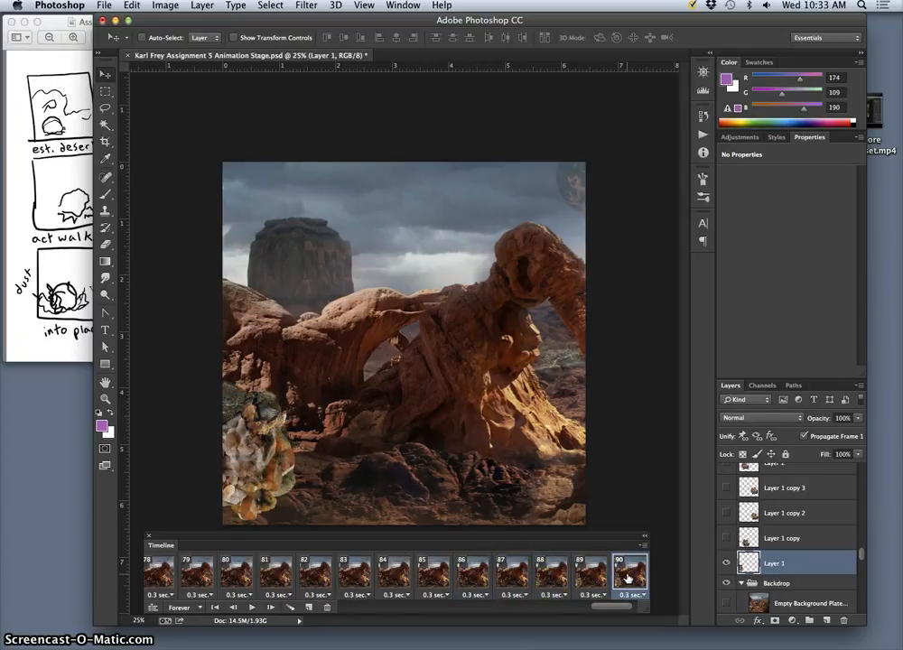
{"action": "left_click", "coordinate": [254, 424]}
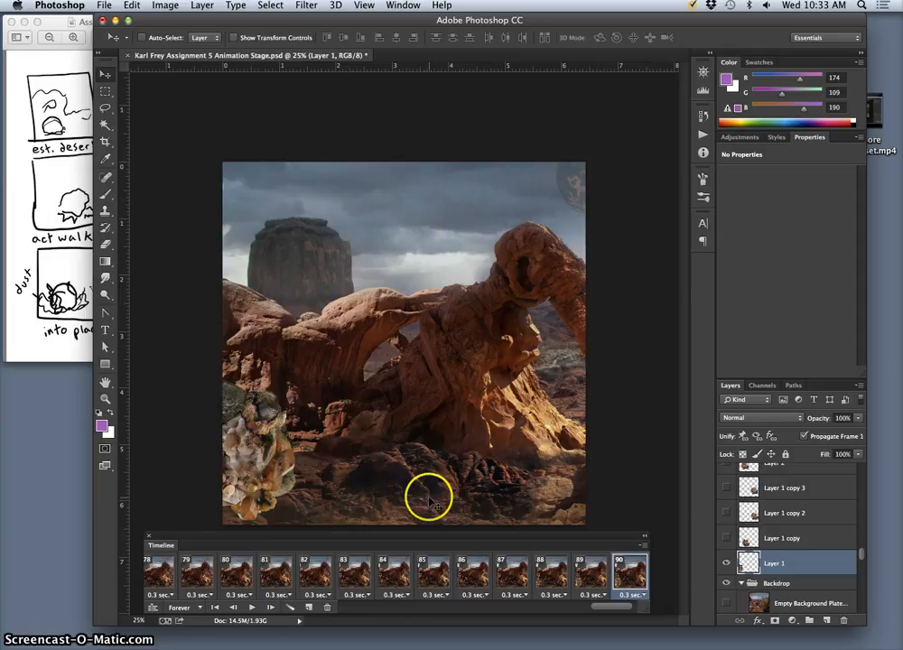
{"action": "left_click", "coordinate": [587, 578]}
{"action": "left_click", "coordinate": [625, 576]}
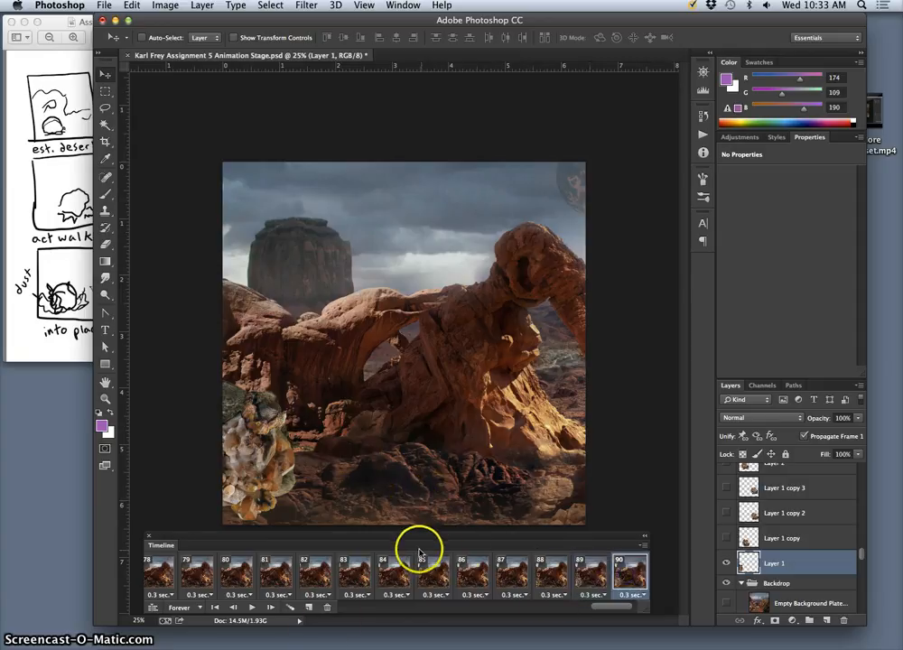
{"action": "key", "text": "super+t"}
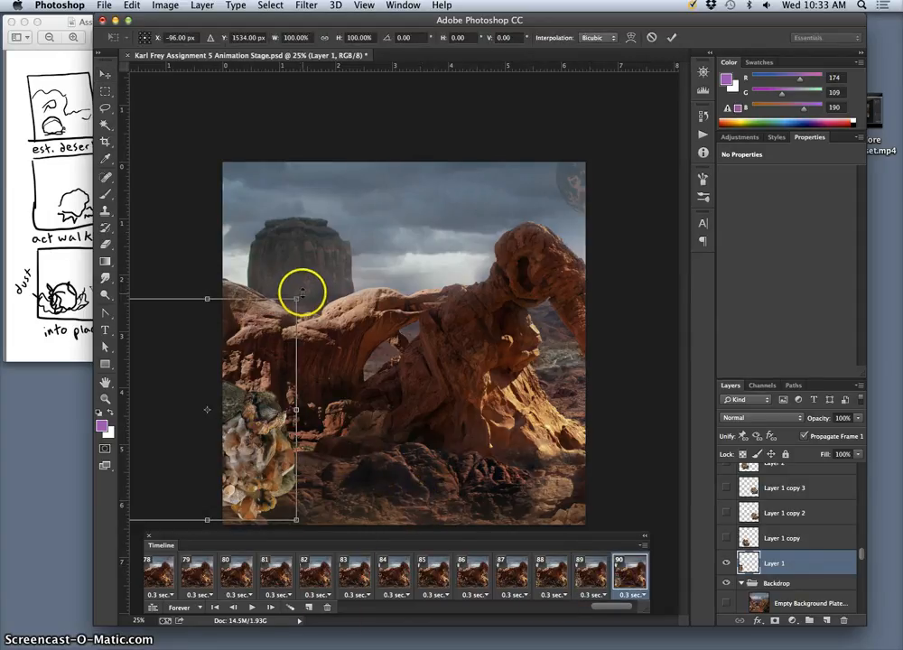
{"action": "left_click_drag", "start_coordinate": [304, 291], "coordinate": [361, 318]}
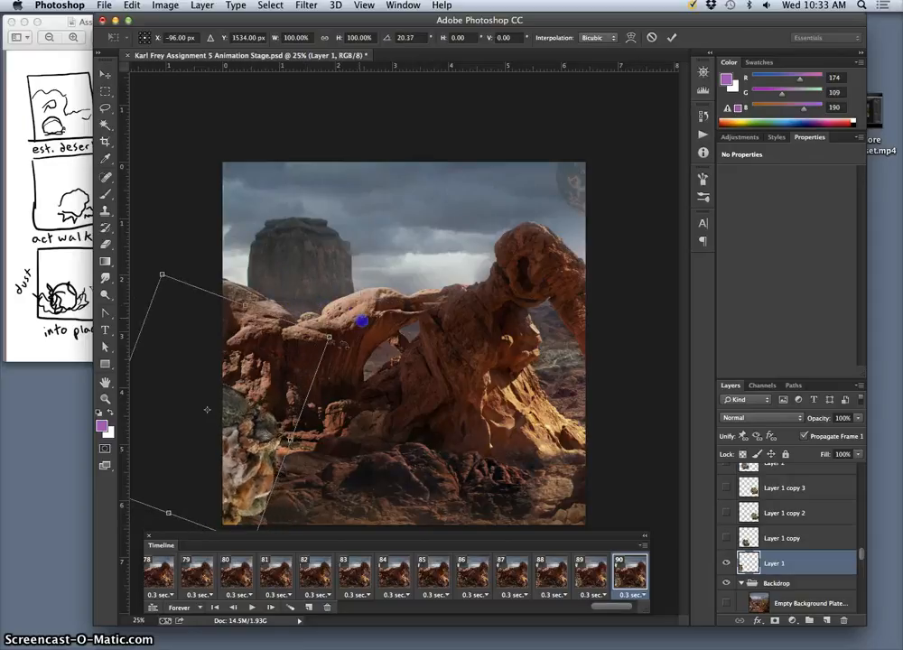
{"action": "left_click_drag", "start_coordinate": [256, 422], "coordinate": [305, 414]}
{"action": "left_click_drag", "start_coordinate": [393, 321], "coordinate": [389, 335]}
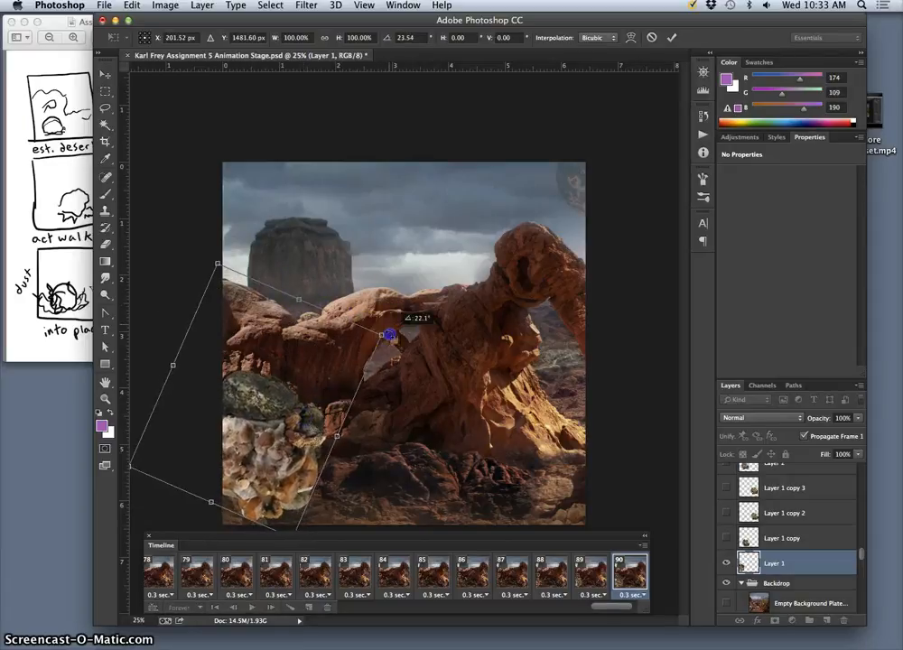
{"action": "key", "text": "Return"}
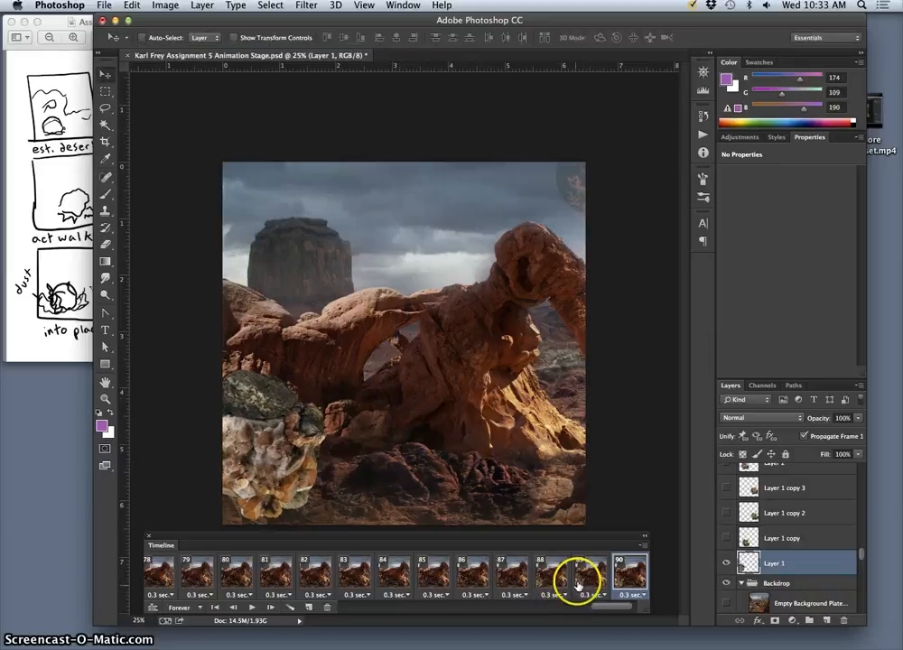
Step back and forth through frames 86 to 90 to compare the rock creature's visibility and position.
{"action": "left_click", "coordinate": [548, 576]}
{"action": "left_click", "coordinate": [510, 577]}
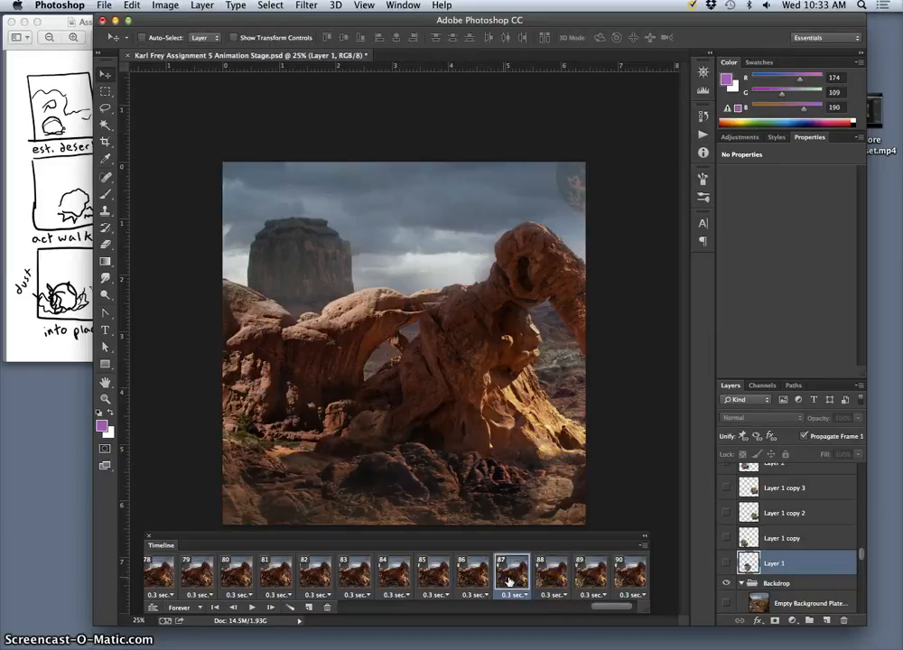
{"action": "left_click", "coordinate": [544, 576]}
{"action": "left_click", "coordinate": [589, 576]}
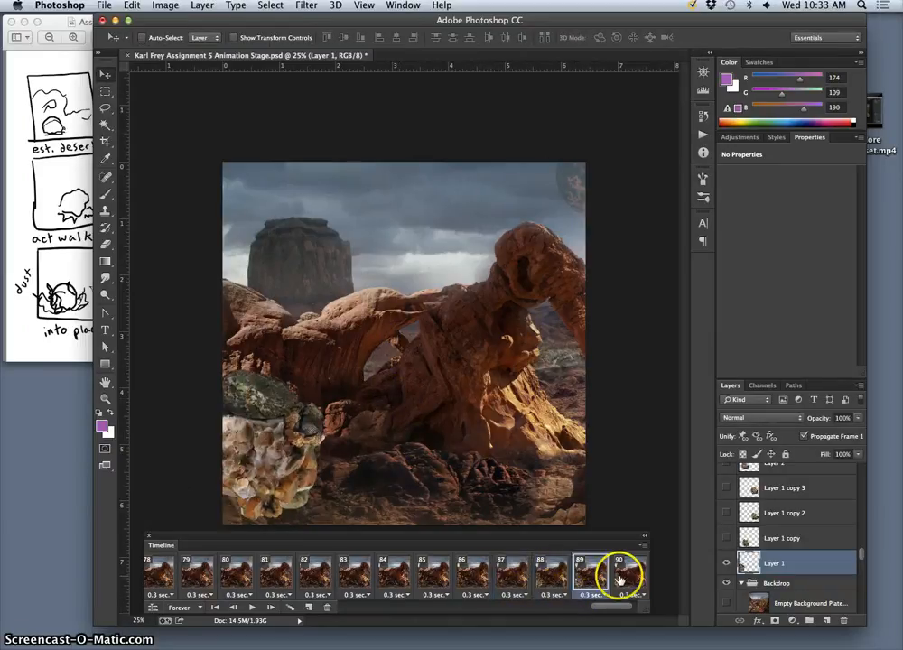
{"action": "left_click", "coordinate": [621, 578]}
{"action": "left_click", "coordinate": [548, 578]}
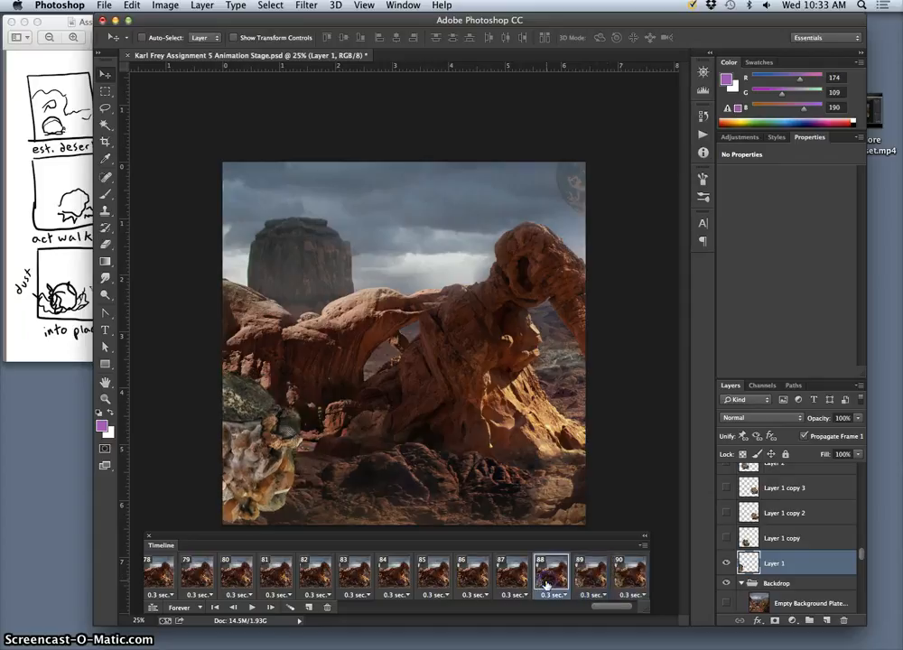
{"action": "left_click", "coordinate": [515, 578]}
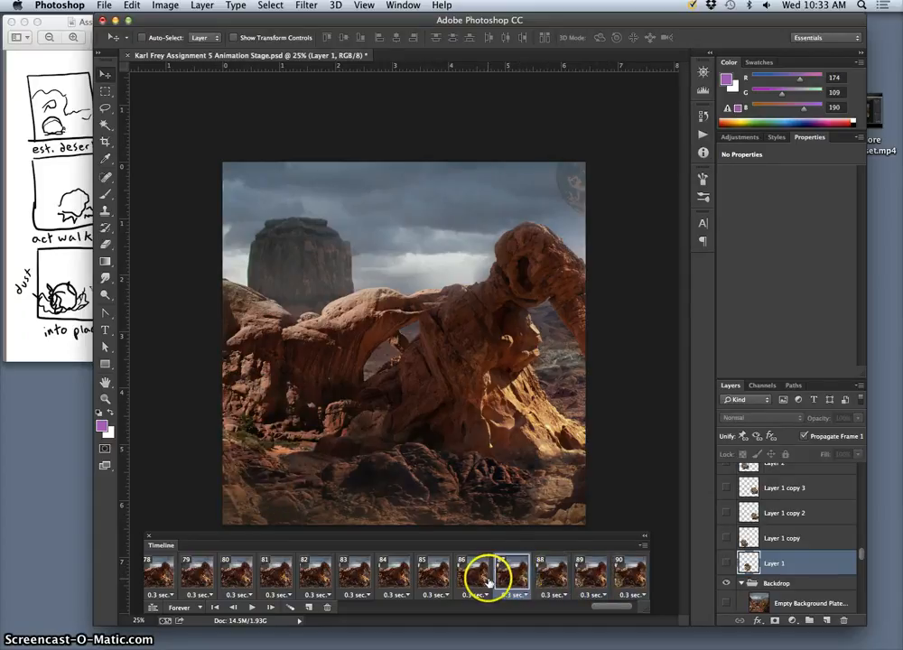
{"action": "left_click", "coordinate": [512, 583]}
{"action": "left_click", "coordinate": [481, 576]}
{"action": "left_click", "coordinate": [509, 578]}
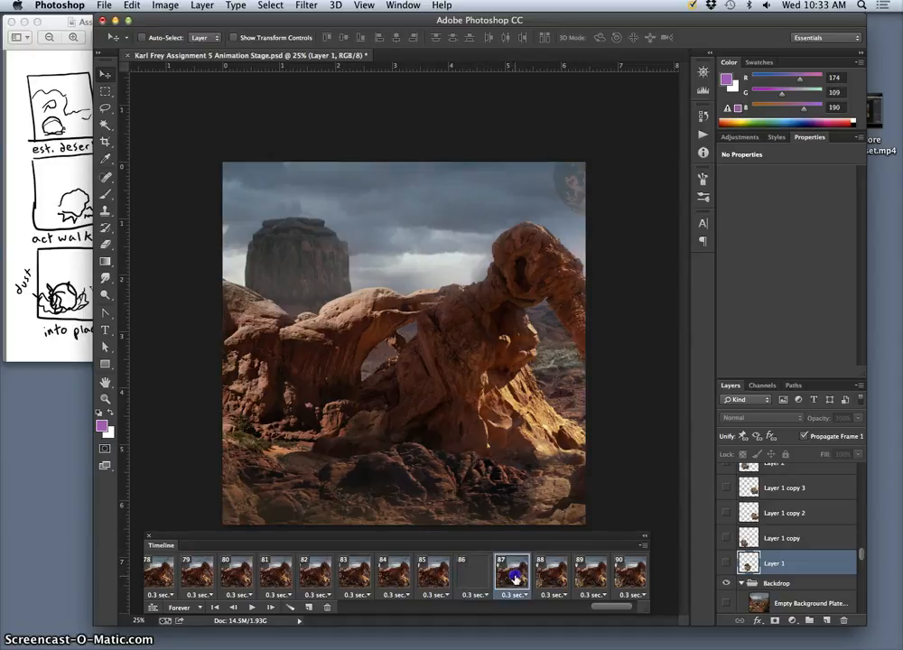
{"action": "left_click", "coordinate": [486, 579]}
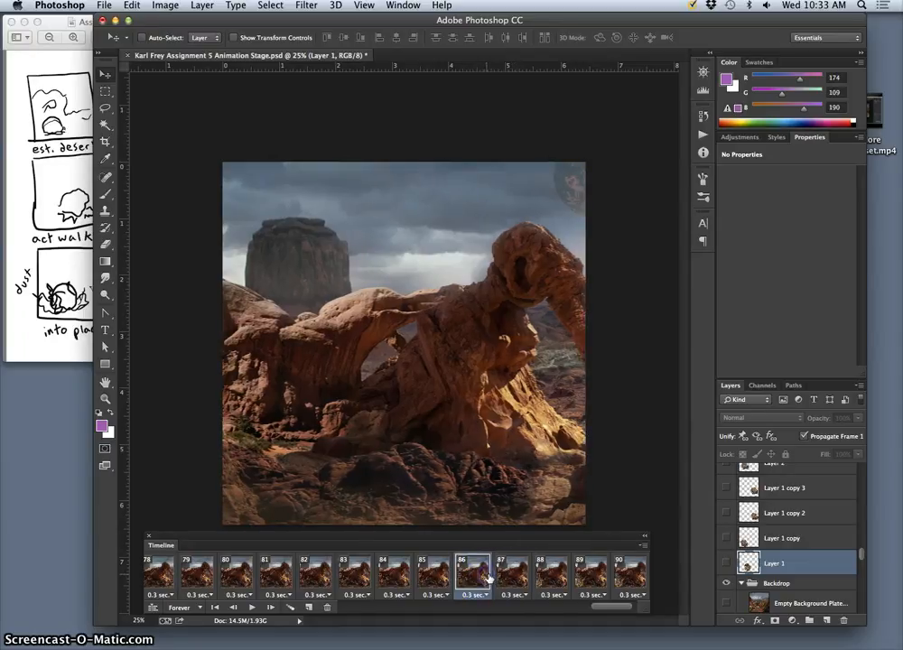
{"action": "left_click", "coordinate": [514, 578]}
{"action": "left_click", "coordinate": [549, 576]}
{"action": "left_click", "coordinate": [585, 579]}
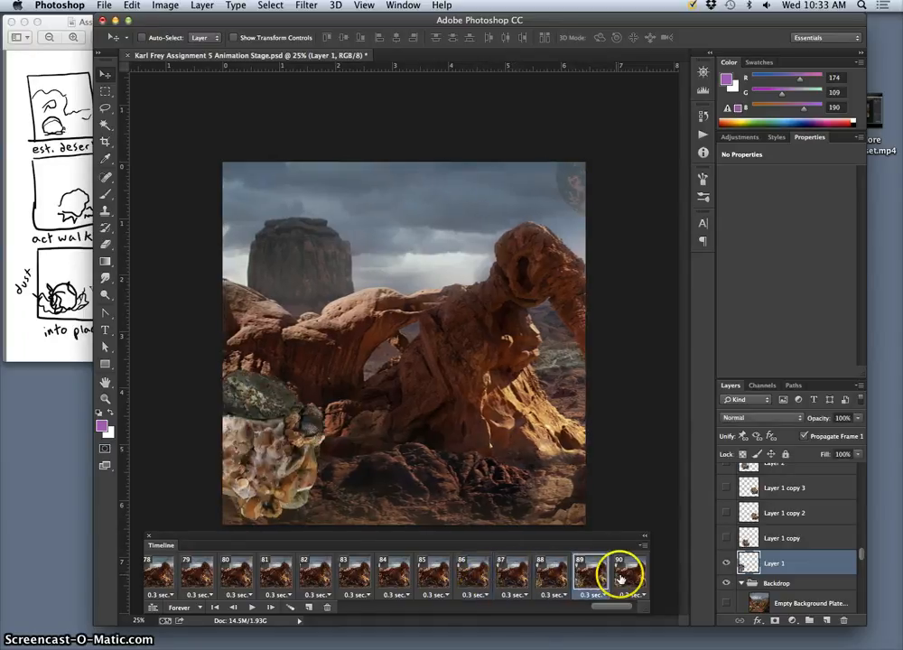
{"action": "left_click", "coordinate": [623, 580]}
{"action": "left_click", "coordinate": [562, 579]}
{"action": "left_click", "coordinate": [583, 579]}
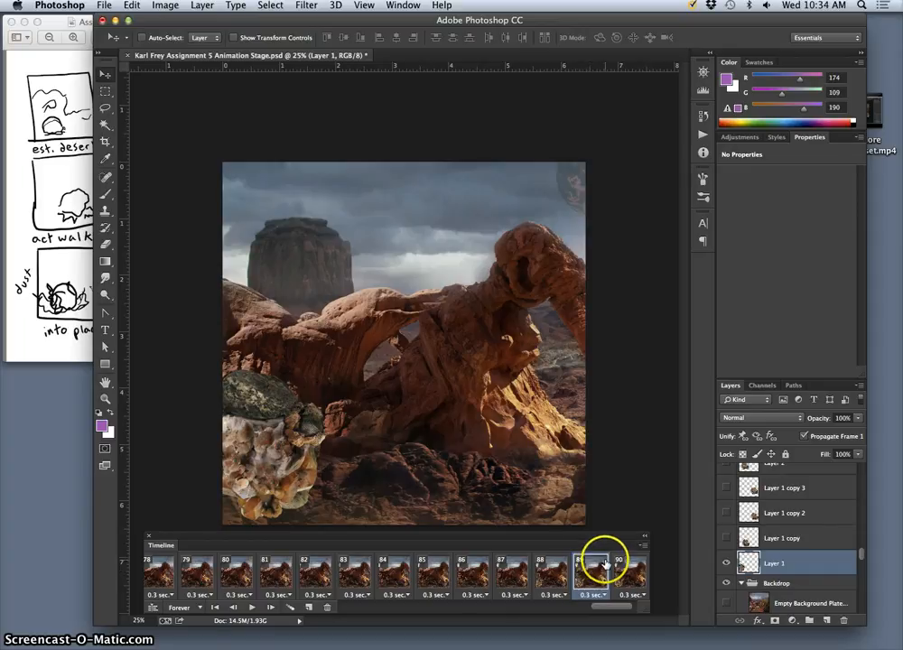
{"action": "left_click", "coordinate": [627, 580]}
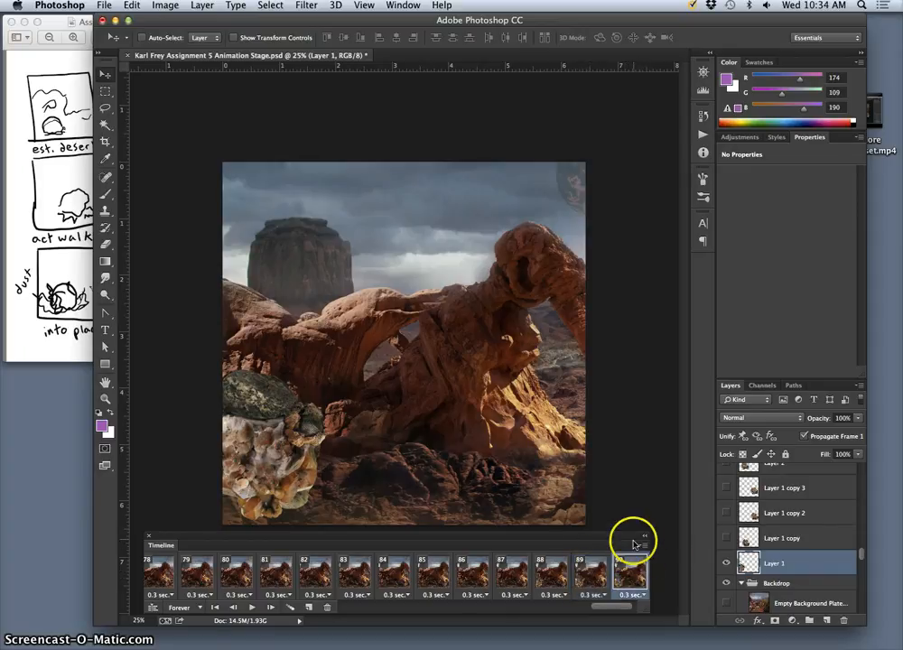
{"action": "left_click", "coordinate": [557, 581]}
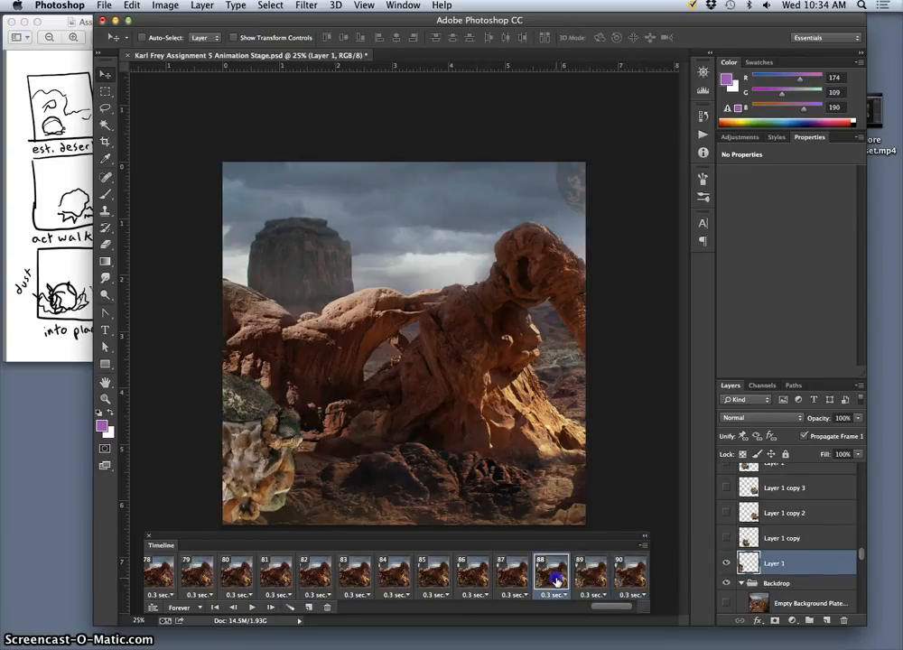
{"action": "left_click", "coordinate": [516, 578]}
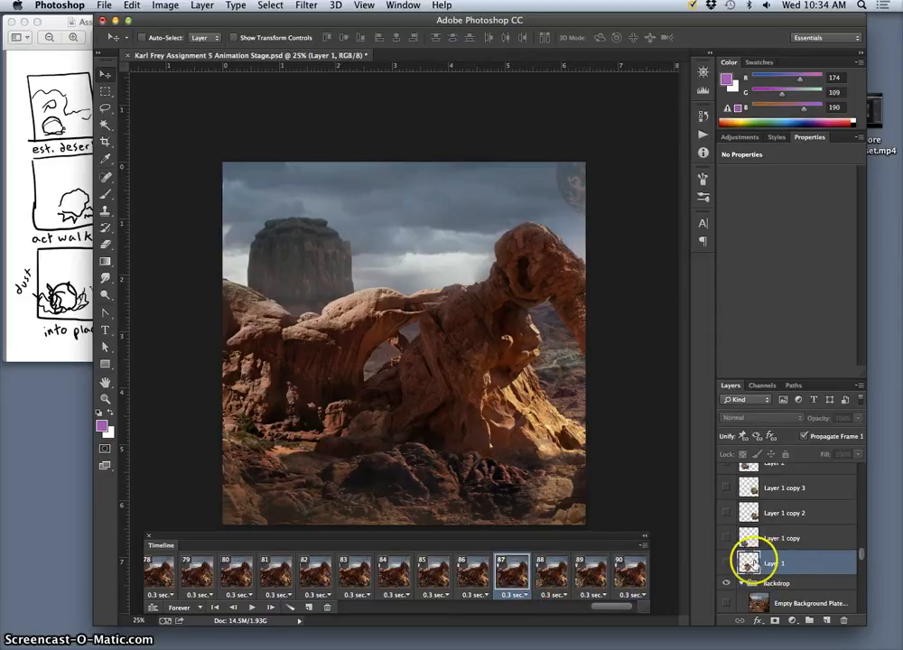
{"action": "left_click", "coordinate": [552, 573]}
{"action": "left_click", "coordinate": [591, 572]}
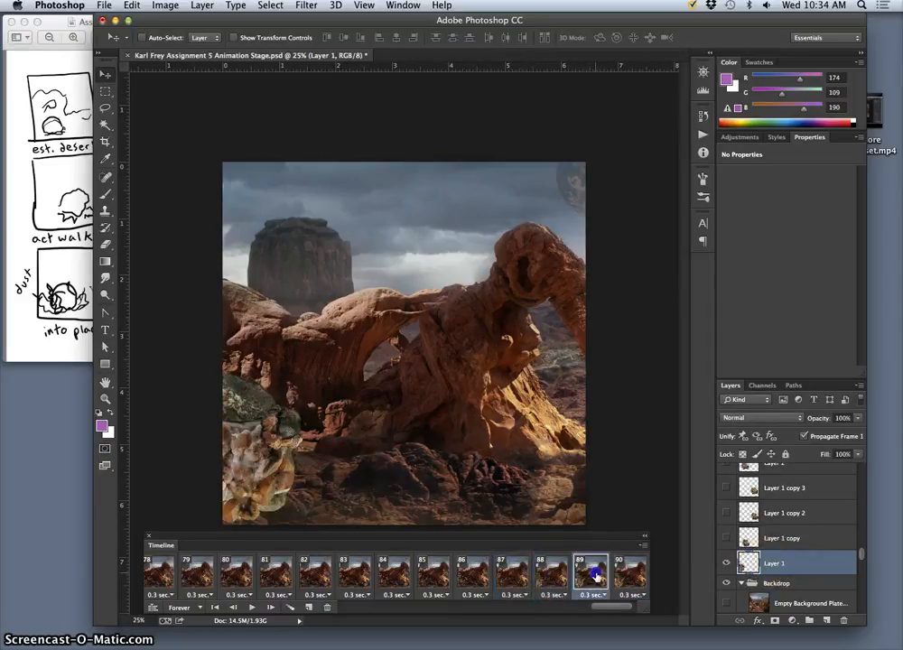
{"action": "left_click", "coordinate": [628, 574]}
{"action": "left_click", "coordinate": [542, 574]}
{"action": "left_click", "coordinate": [592, 574]}
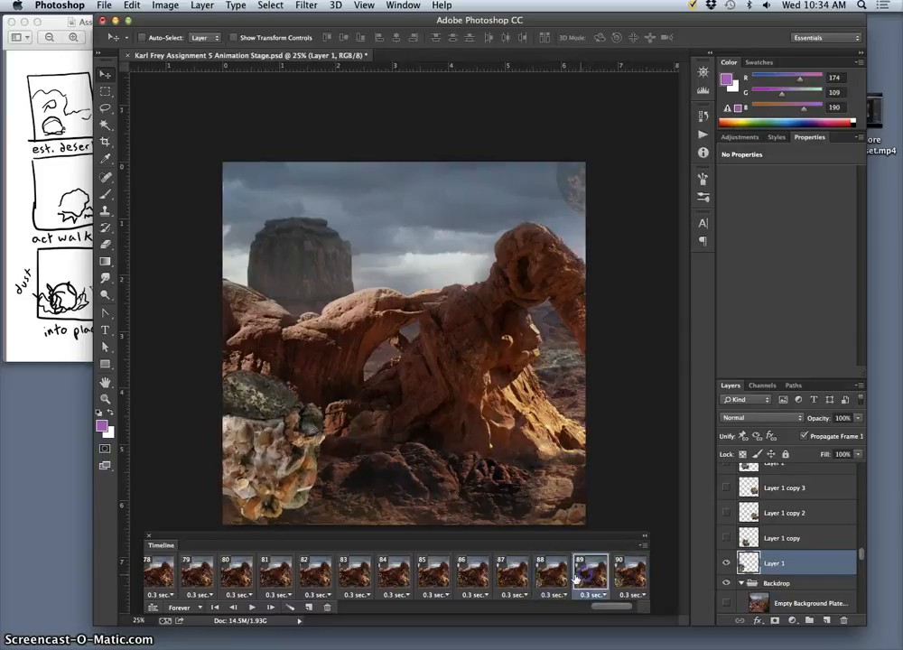
{"action": "left_click", "coordinate": [551, 574]}
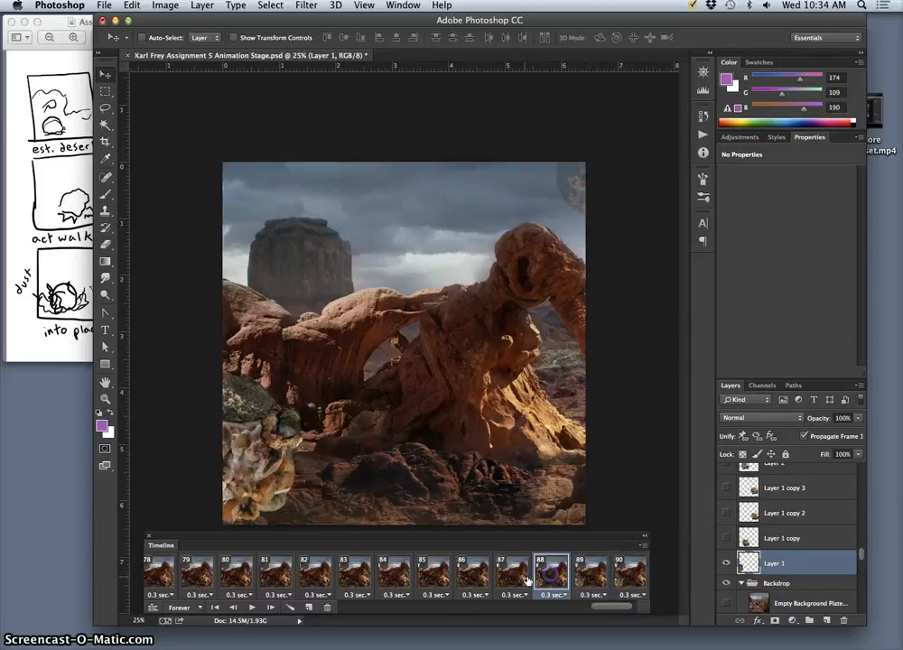
{"action": "left_click", "coordinate": [513, 578]}
{"action": "left_click", "coordinate": [473, 581]}
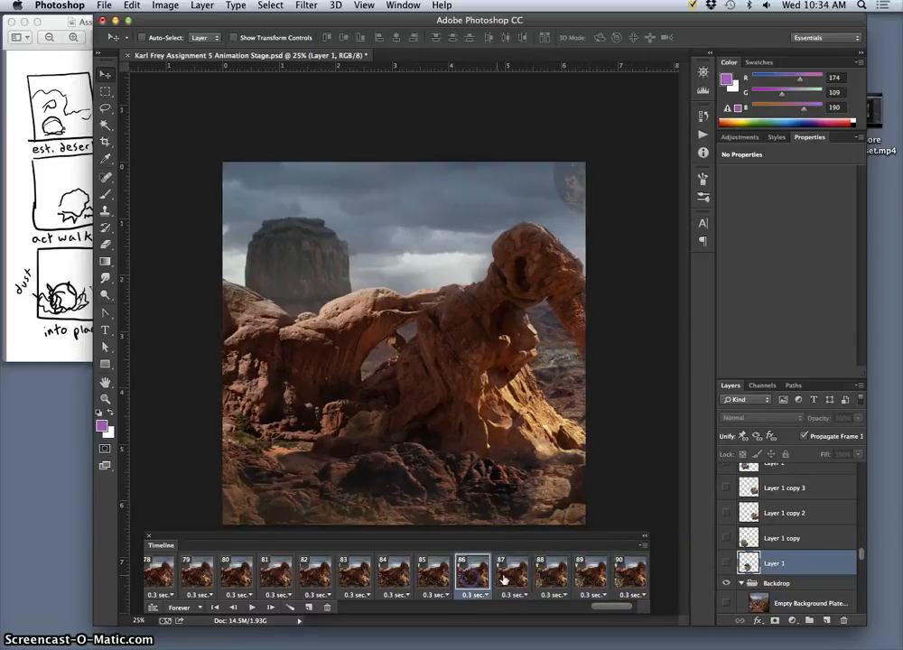
{"action": "left_click", "coordinate": [506, 578]}
Duplicate Layer 1 from frame 88 and hide the duplicate across all frames from 1 to 91.
{"action": "left_click", "coordinate": [547, 576]}
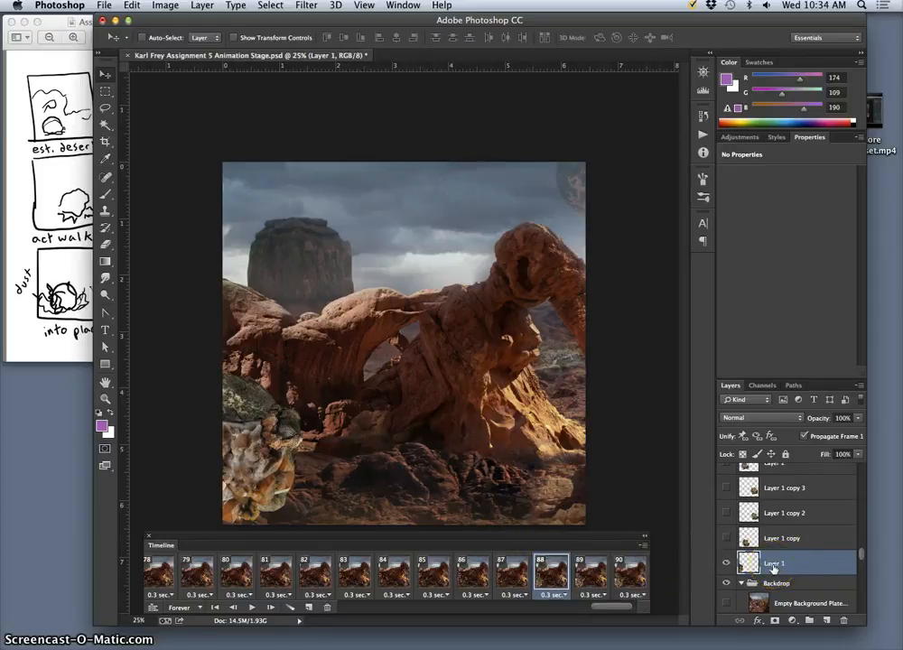
{"action": "key", "text": "super+j"}
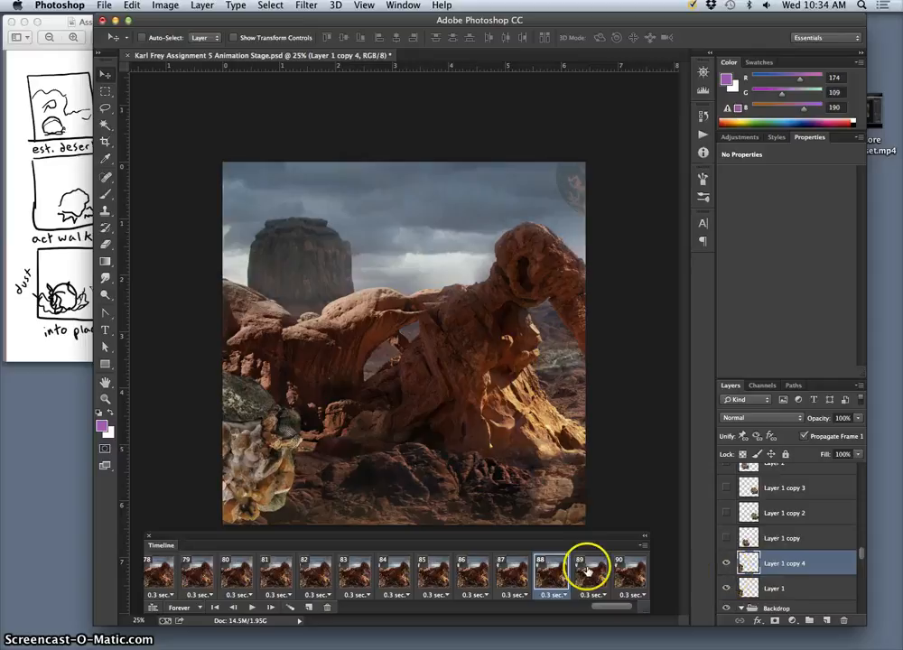
{"action": "scroll", "coordinate": [610, 588], "scroll_direction": "right", "scroll_amount": 2}
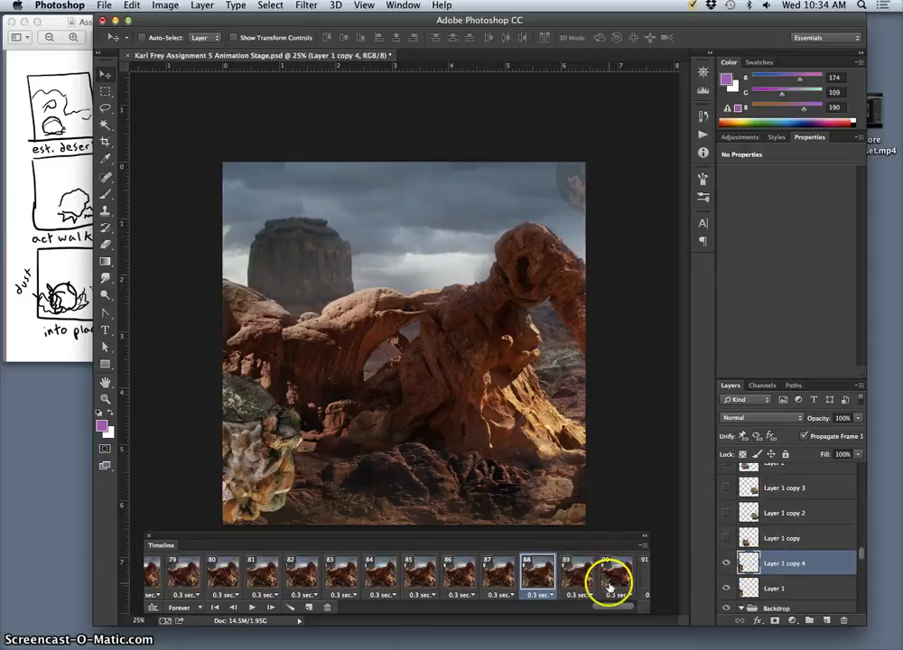
{"action": "left_click", "coordinate": [627, 577]}
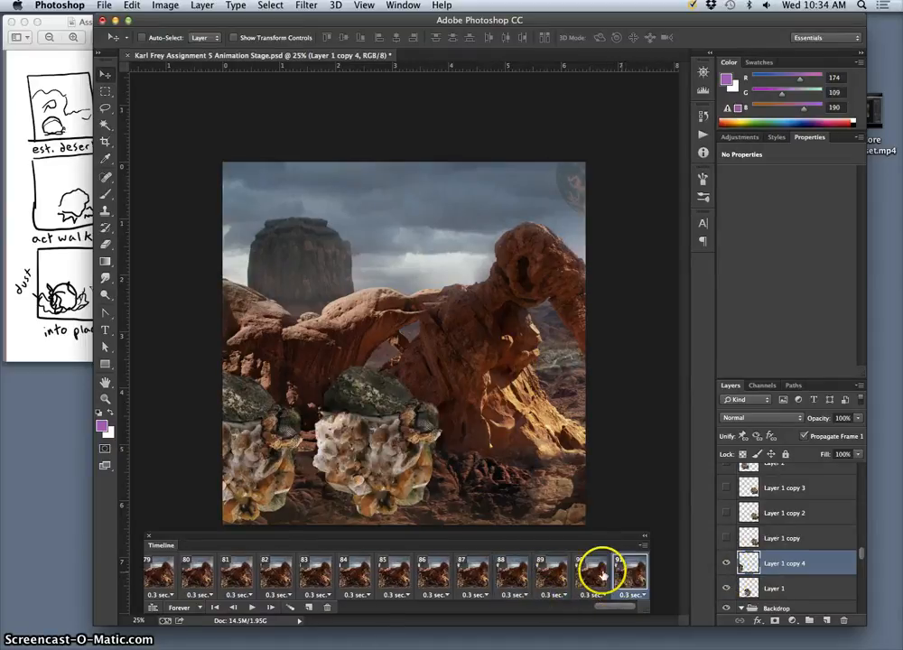
{"action": "scroll", "coordinate": [582, 572], "scroll_direction": "left", "scroll_amount": 15}
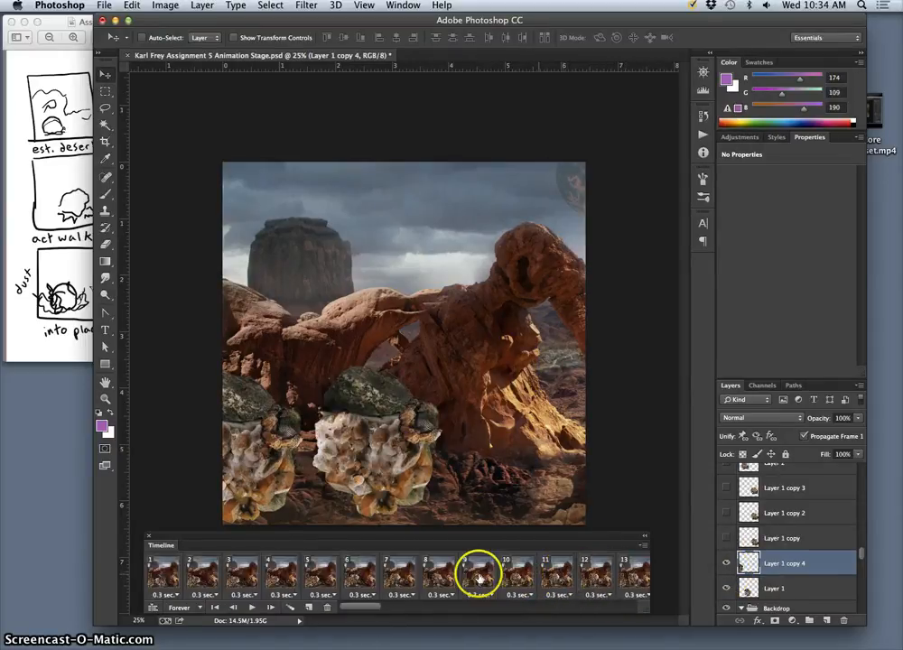
{"action": "left_click", "coordinate": [162, 570], "text": "shift"}
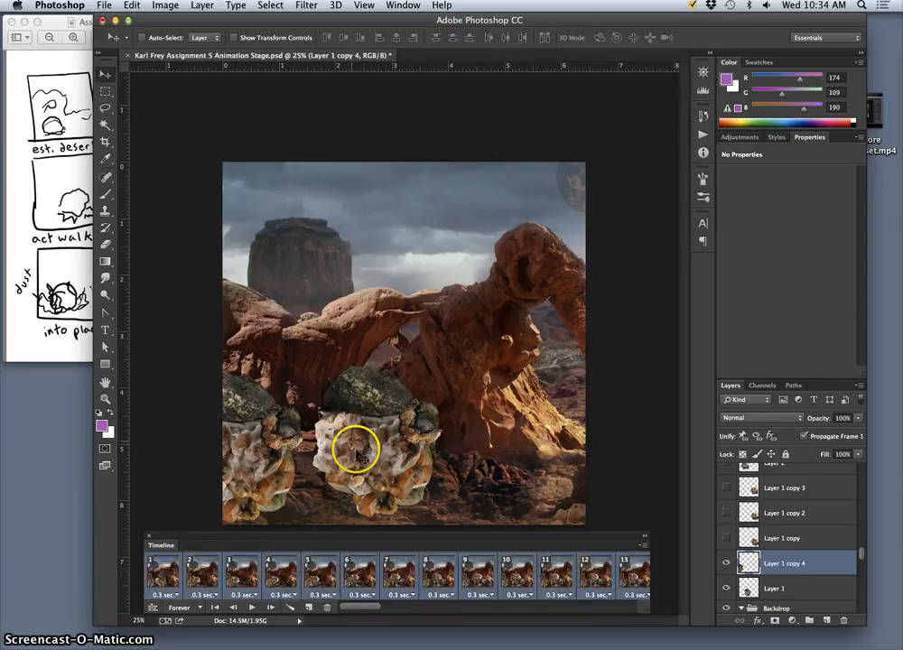
{"action": "left_click", "coordinate": [726, 563]}
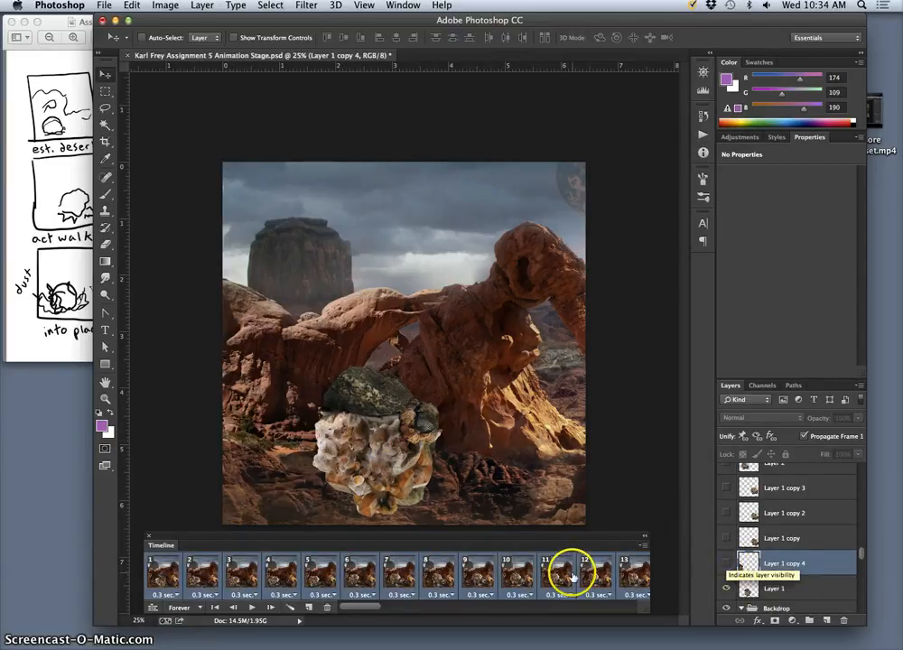
Turn on the visibility of Layer 1 copy 4 in frame 88 only.
{"action": "scroll", "coordinate": [574, 575], "scroll_direction": "right", "scroll_amount": 15}
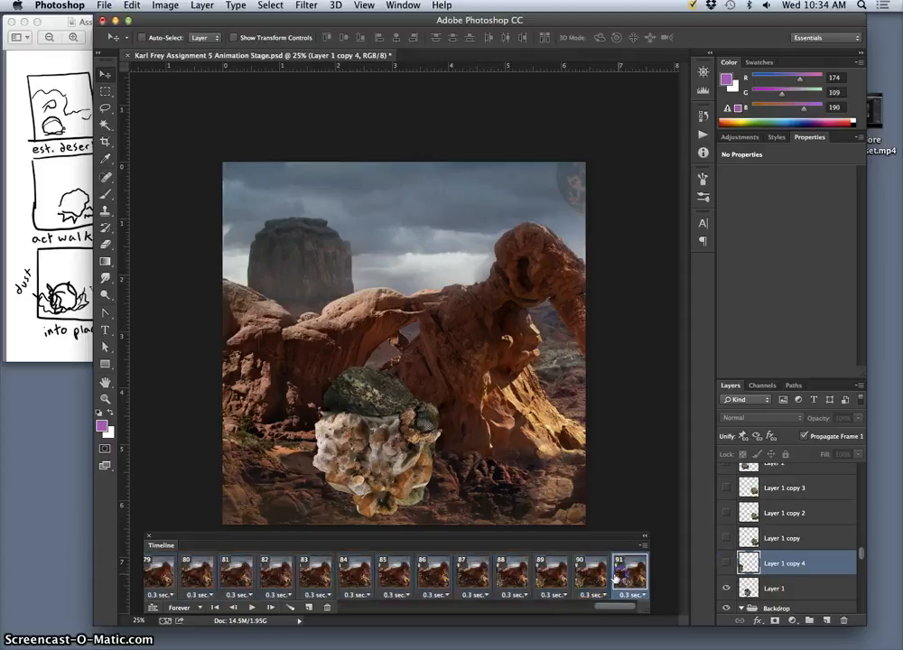
{"action": "left_click", "coordinate": [593, 578]}
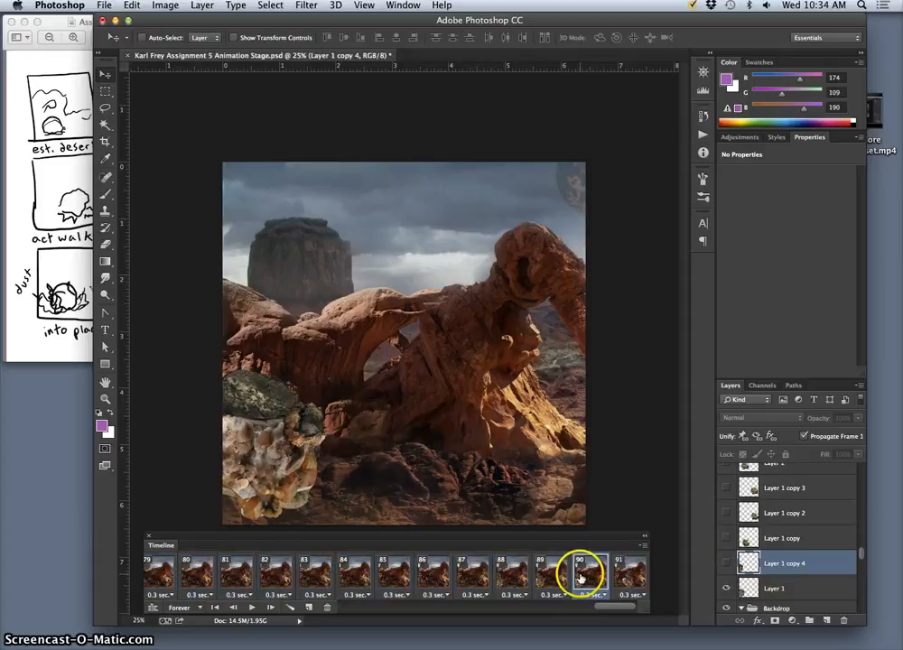
{"action": "left_click", "coordinate": [563, 578]}
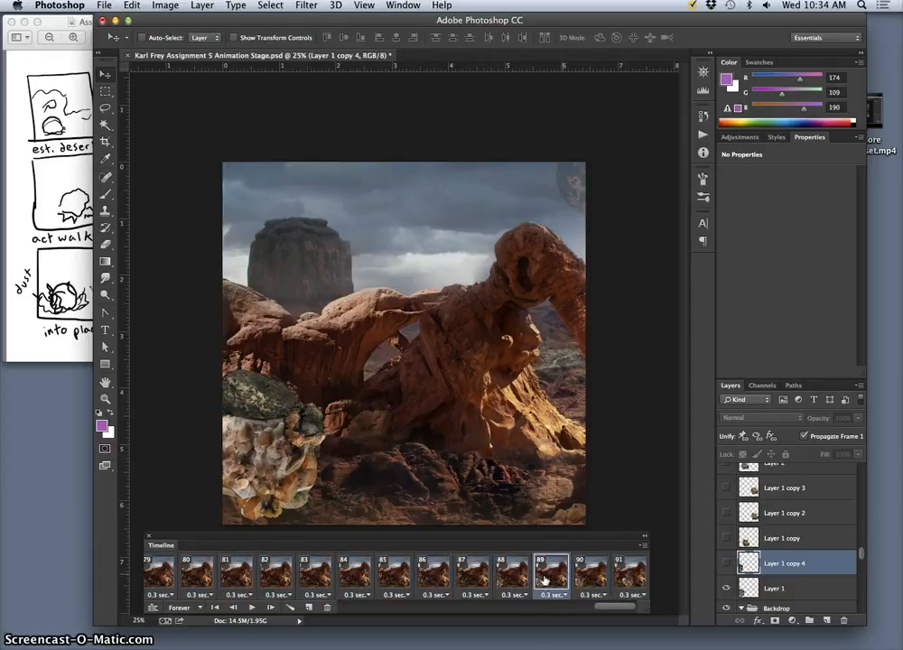
{"action": "left_click", "coordinate": [499, 578]}
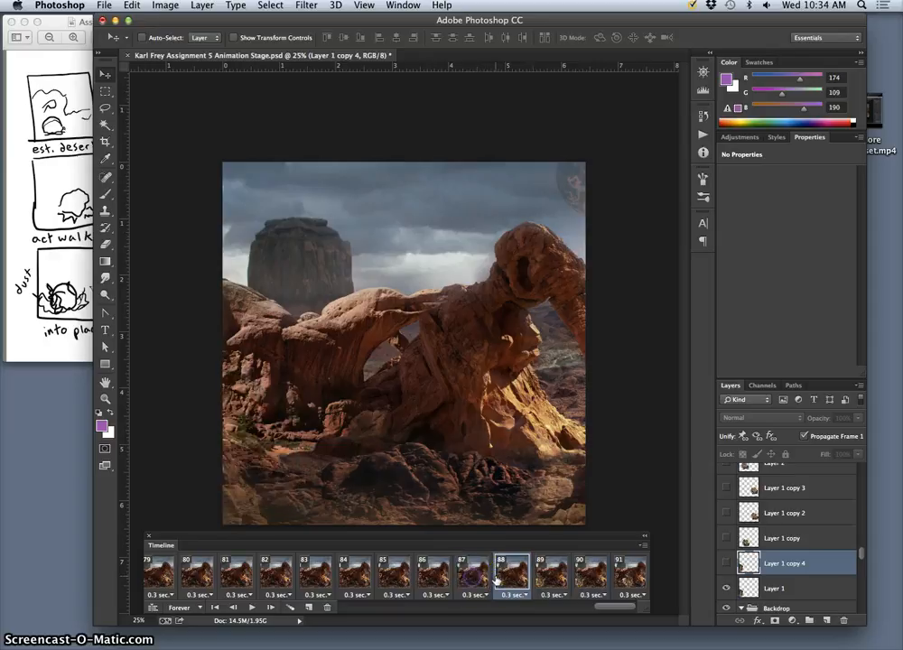
{"action": "left_click", "coordinate": [724, 566]}
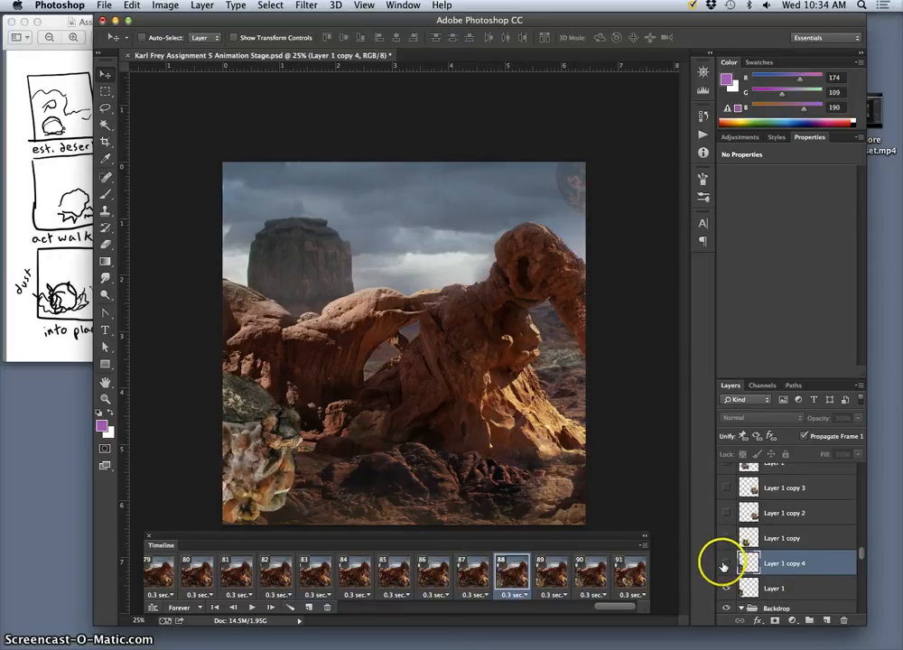
Show Layer 1 copy 4 in frame 88 and briefly toggle Layer 1 copy on and off for comparison.
{"action": "left_click", "coordinate": [725, 565]}
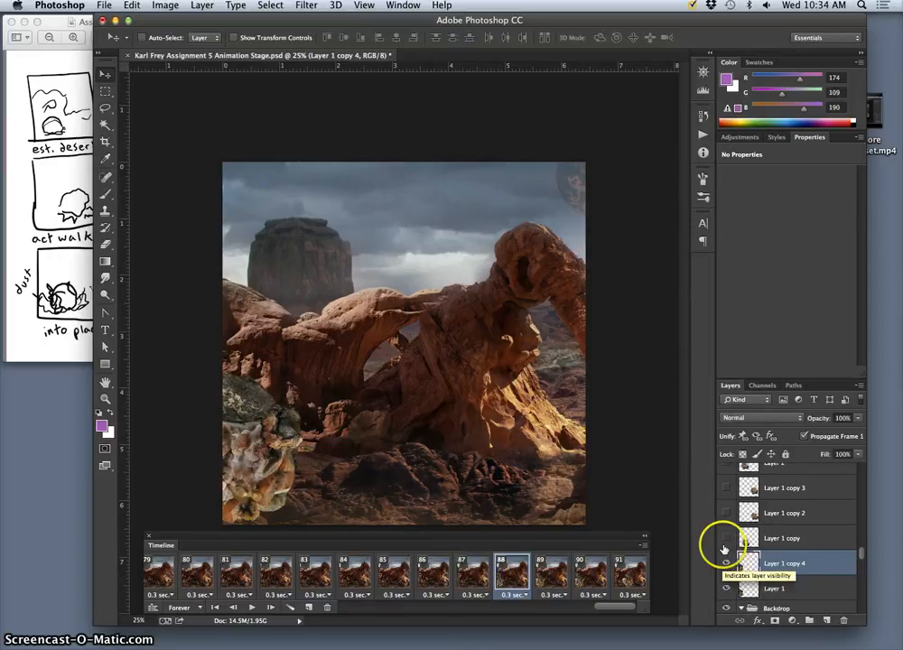
{"action": "left_click", "coordinate": [725, 538]}
{"action": "left_click", "coordinate": [726, 540]}
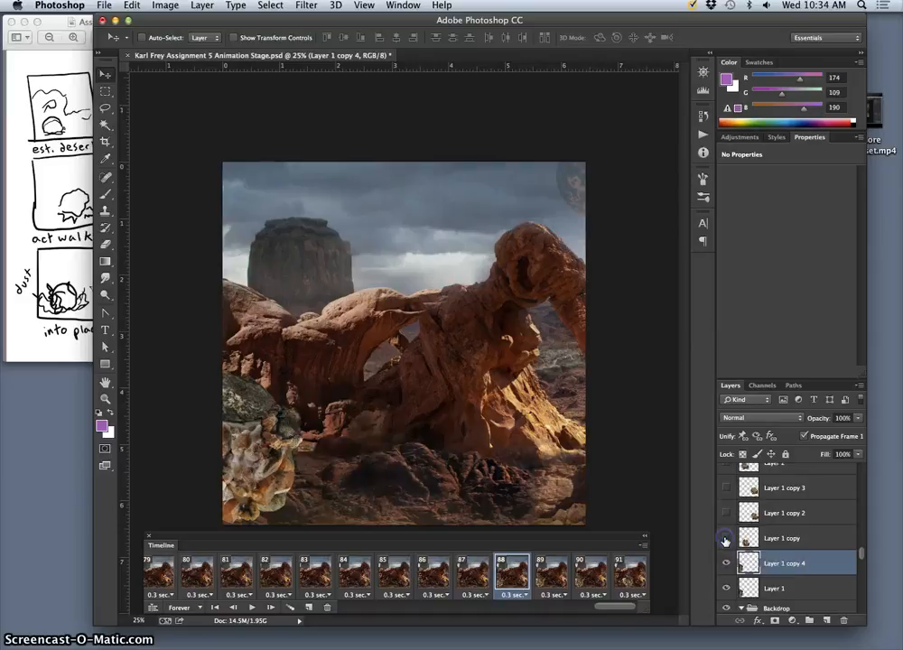
Step through frames between 85 and 91 to check where the rock creature appears.
{"action": "left_click", "coordinate": [484, 570]}
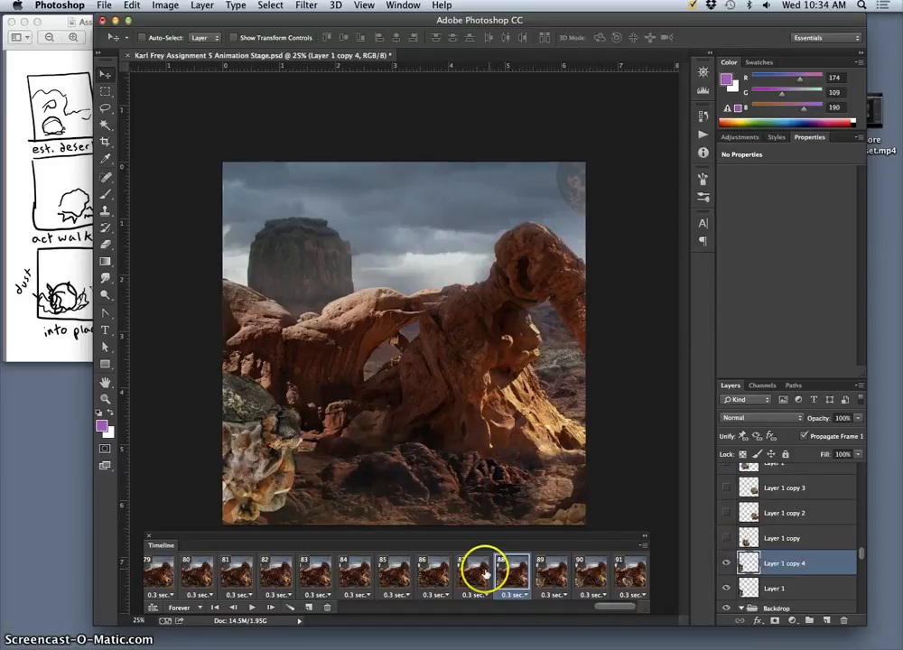
{"action": "left_click", "coordinate": [428, 578]}
{"action": "left_click", "coordinate": [388, 580]}
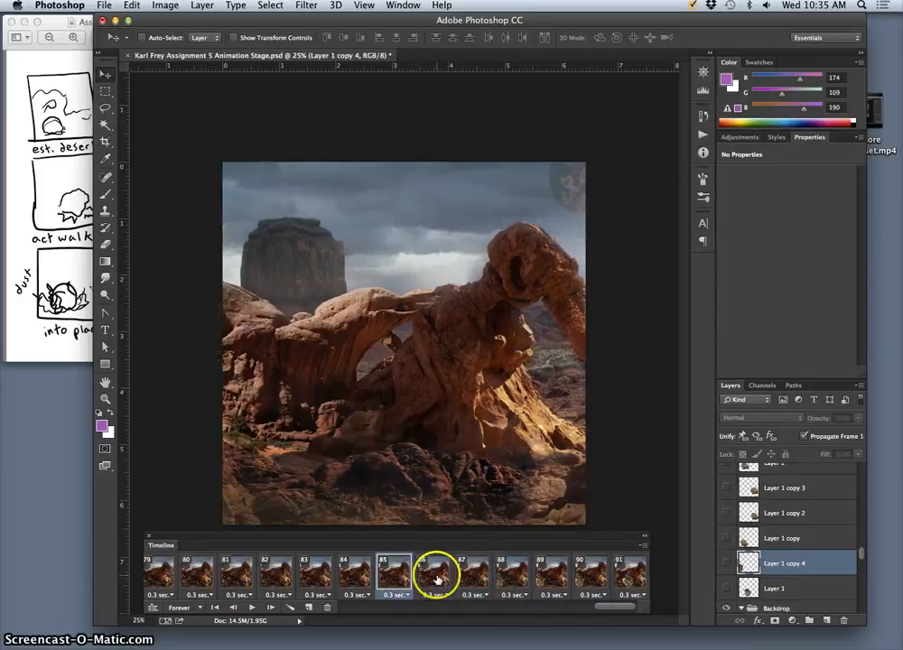
{"action": "left_click", "coordinate": [474, 579]}
{"action": "left_click", "coordinate": [434, 579]}
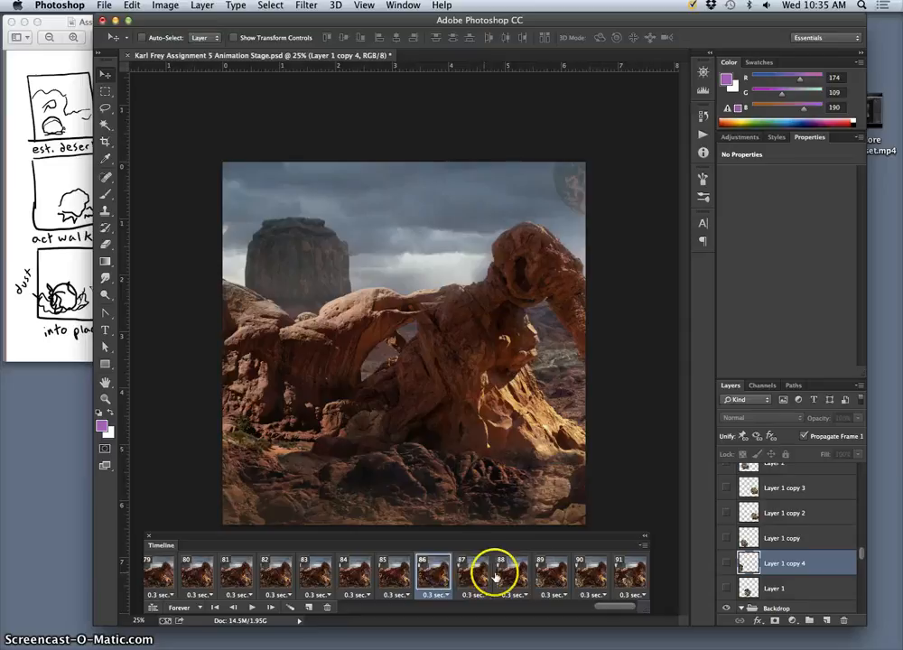
{"action": "left_click", "coordinate": [627, 578]}
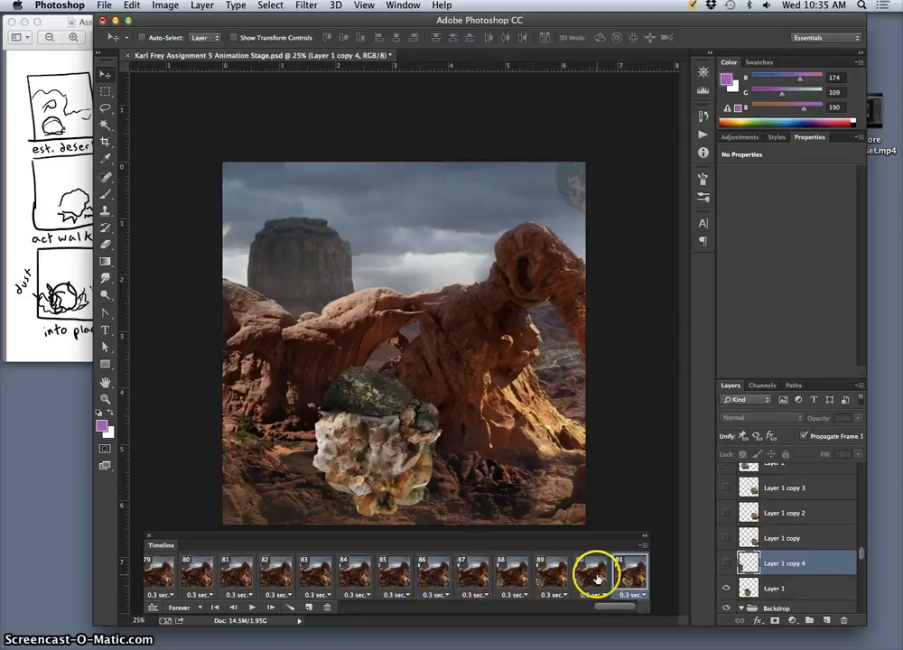
Review the earlier frames 80 down to 77 and frame 1 to check the rock creature's presence.
{"action": "scroll", "coordinate": [322, 576], "scroll_direction": "left", "scroll_amount": 1}
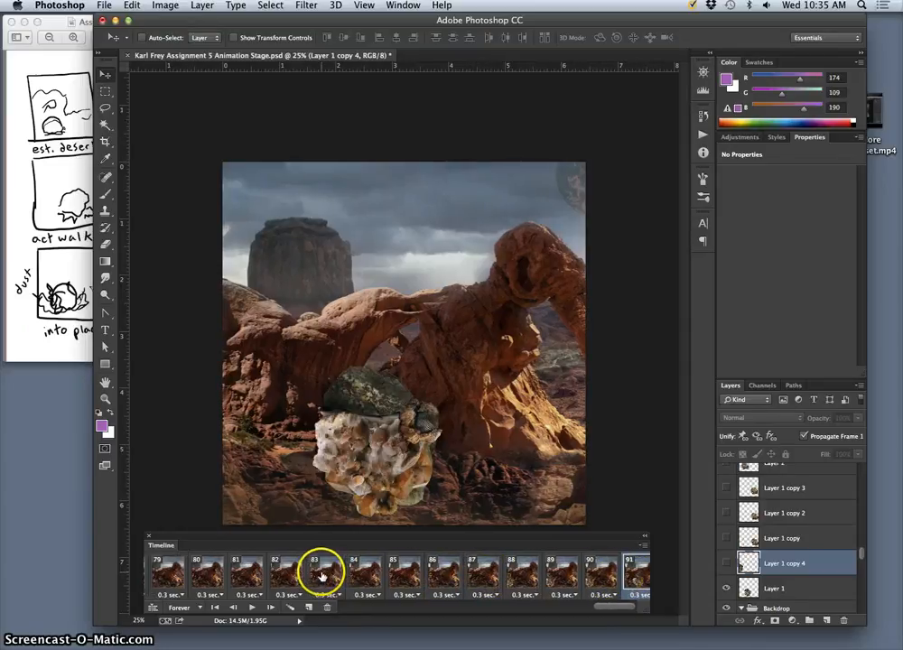
{"action": "scroll", "coordinate": [323, 577], "scroll_direction": "left", "scroll_amount": 5}
{"action": "left_click", "coordinate": [313, 576]}
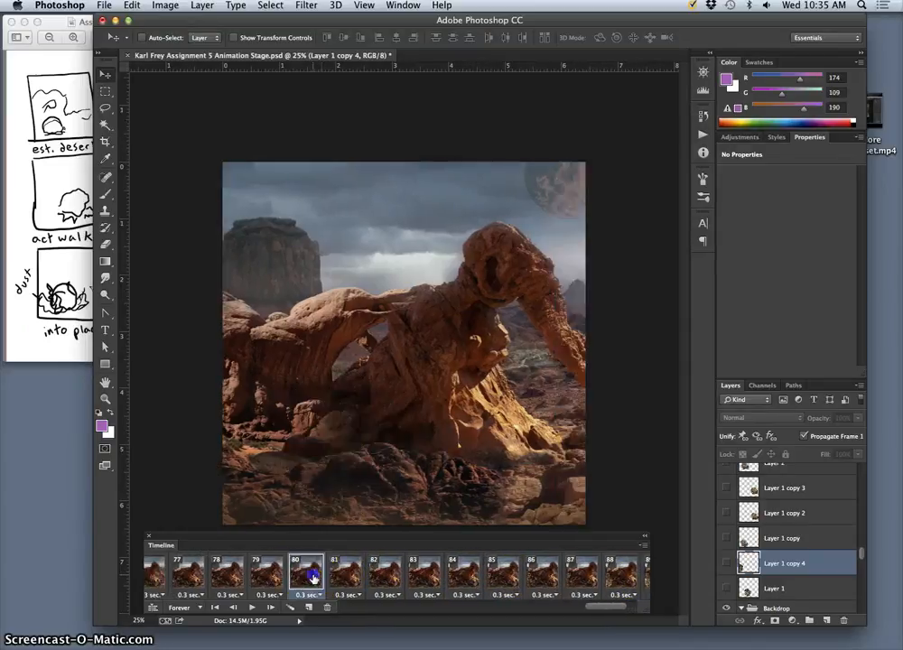
{"action": "left_click", "coordinate": [266, 580]}
{"action": "left_click", "coordinate": [228, 581]}
{"action": "left_click", "coordinate": [200, 581]}
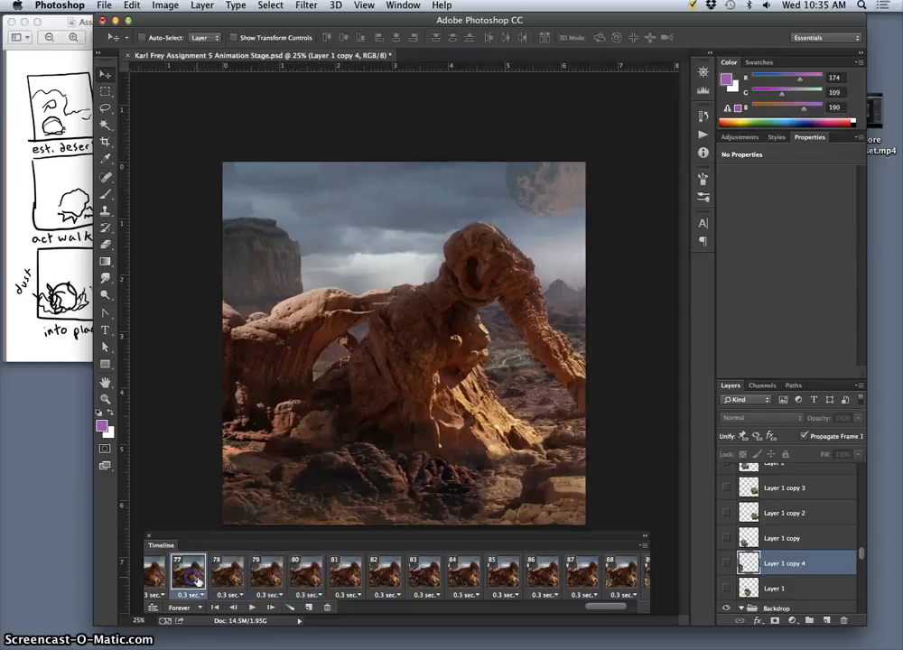
{"action": "scroll", "coordinate": [198, 581], "scroll_direction": "left", "scroll_amount": 5}
{"action": "scroll", "coordinate": [198, 581], "scroll_direction": "left", "scroll_amount": 15}
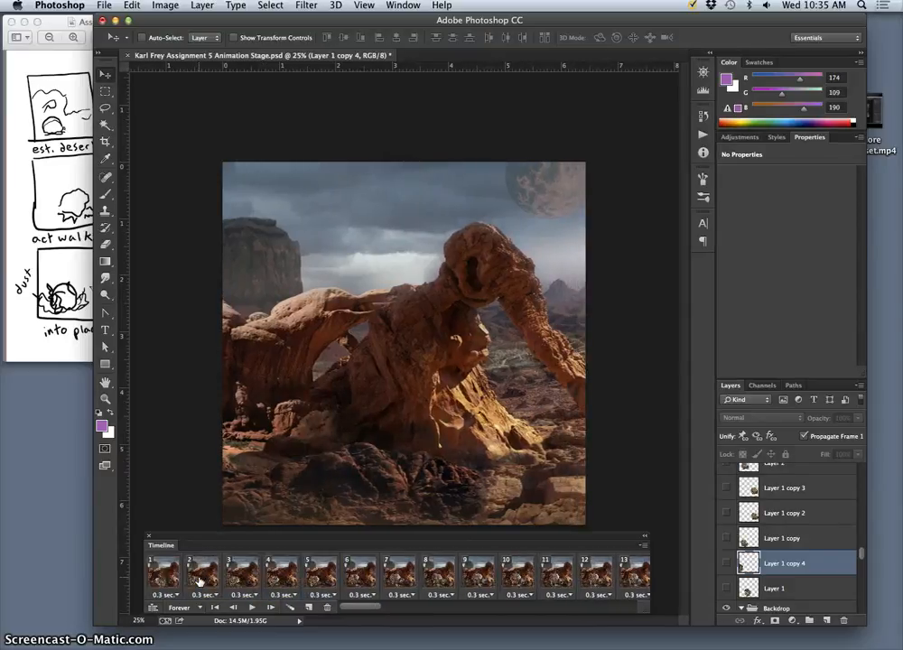
{"action": "left_click", "coordinate": [173, 579]}
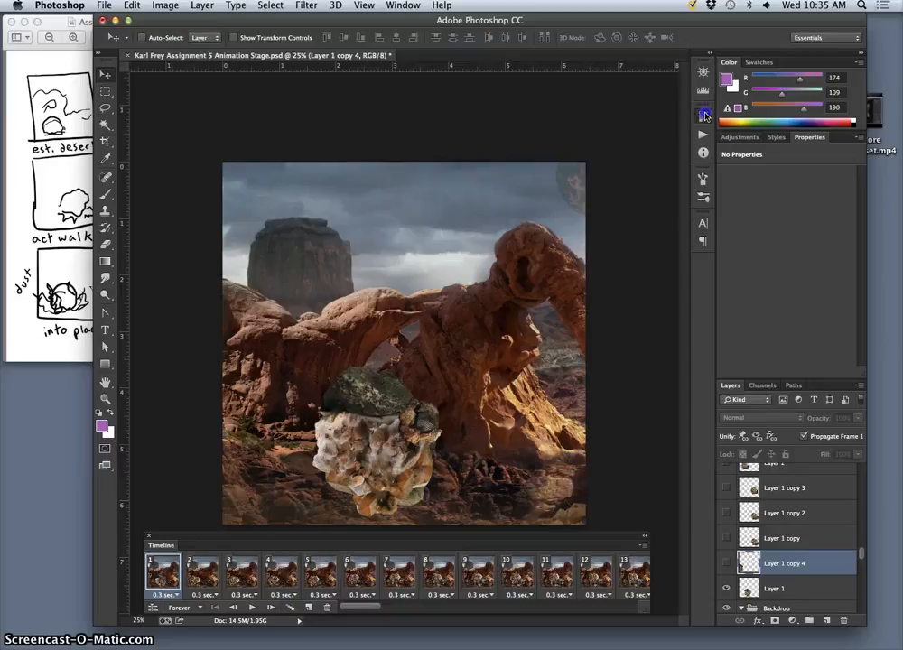
Revert the document history to the Duplicate Frame state just before the Tween, and return to frame 88.
{"action": "left_click", "coordinate": [704, 92]}
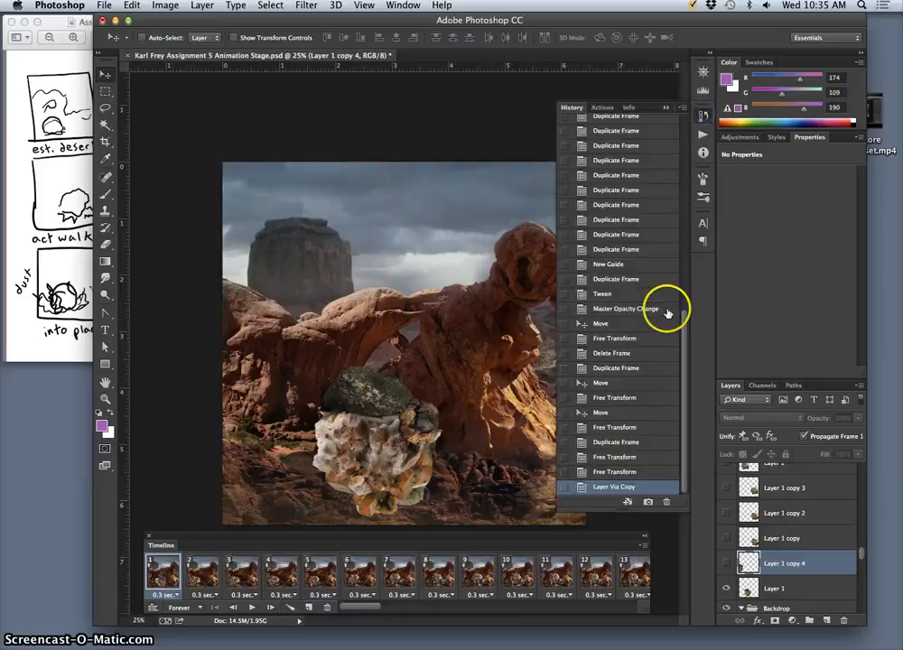
{"action": "left_click", "coordinate": [604, 311]}
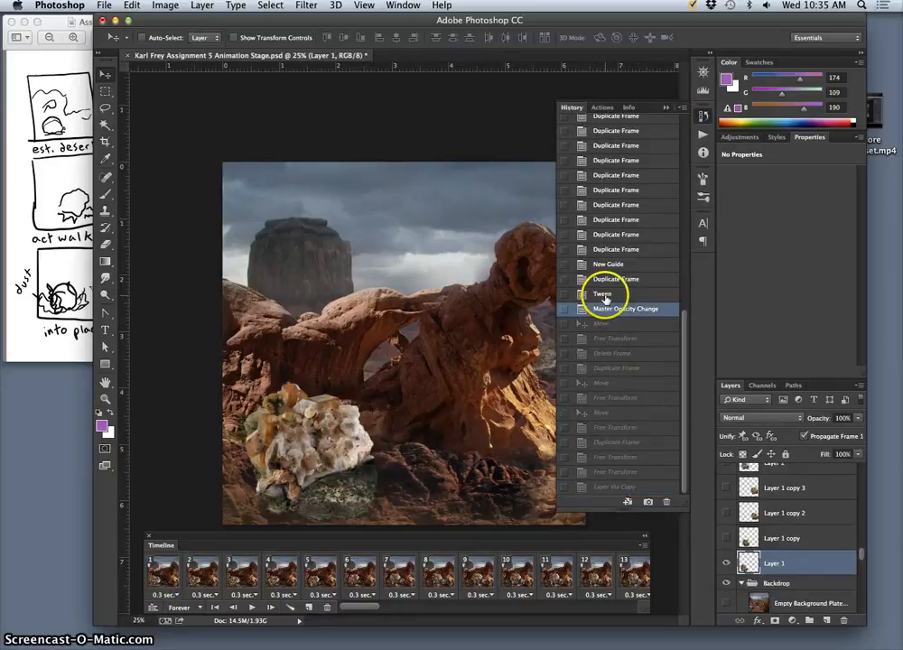
{"action": "left_click", "coordinate": [604, 296]}
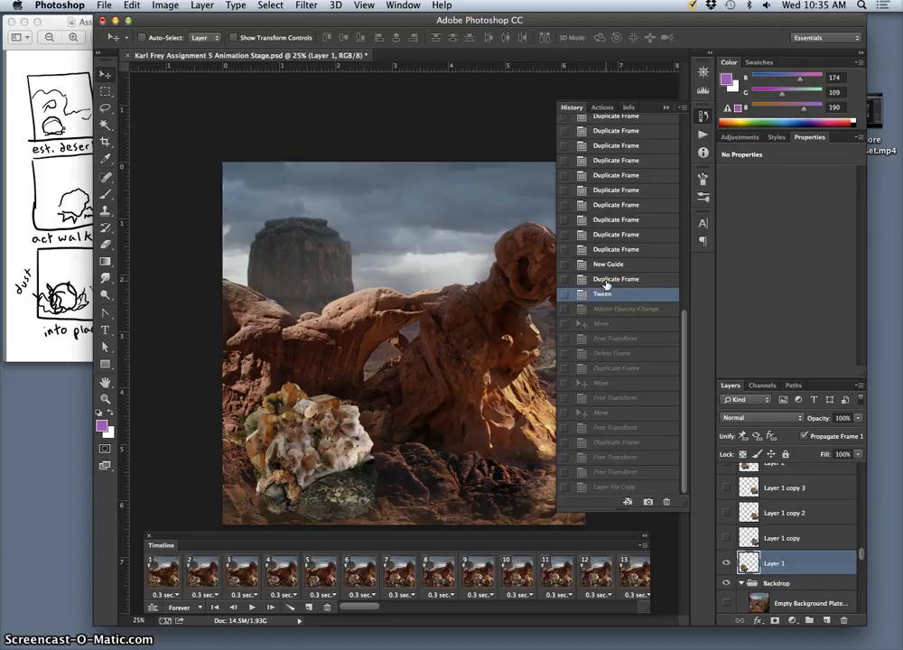
{"action": "left_click", "coordinate": [607, 281]}
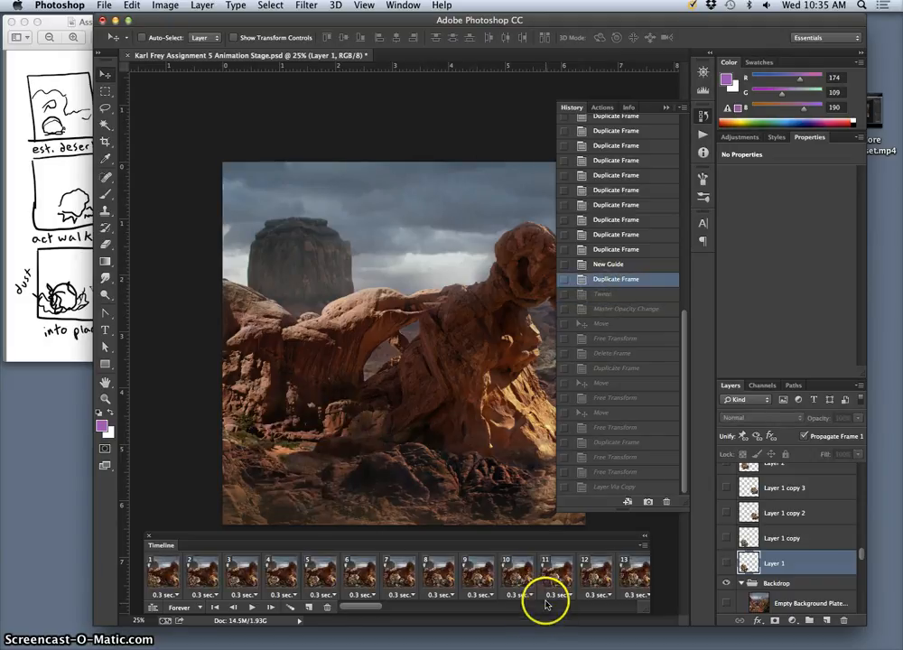
{"action": "scroll", "coordinate": [542, 589], "scroll_direction": "right", "scroll_amount": 20}
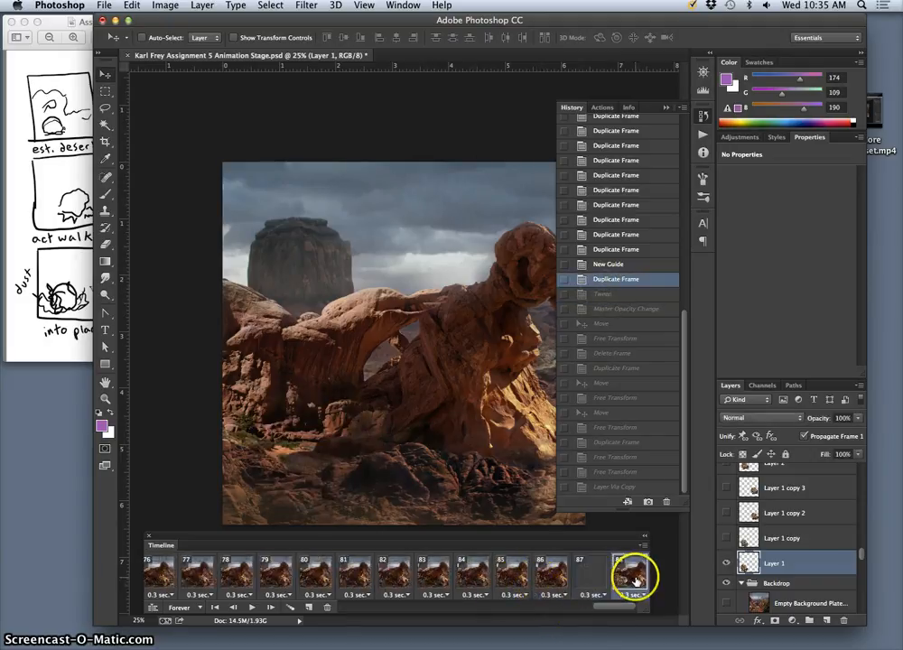
{"action": "left_click", "coordinate": [632, 574]}
{"action": "left_click", "coordinate": [587, 583]}
{"action": "left_click", "coordinate": [624, 576]}
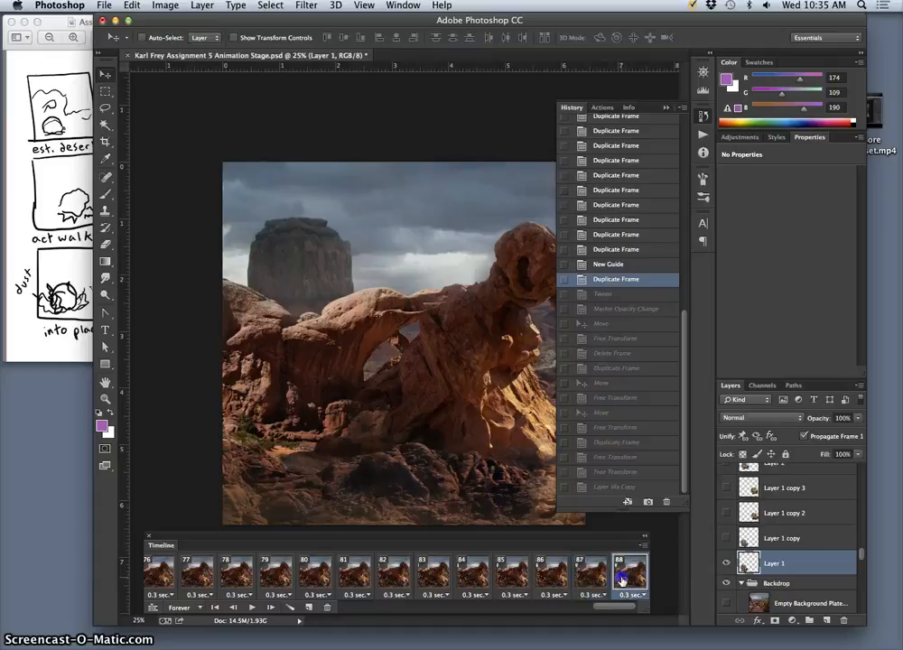
{"action": "left_click", "coordinate": [563, 278]}
{"action": "left_click", "coordinate": [666, 108]}
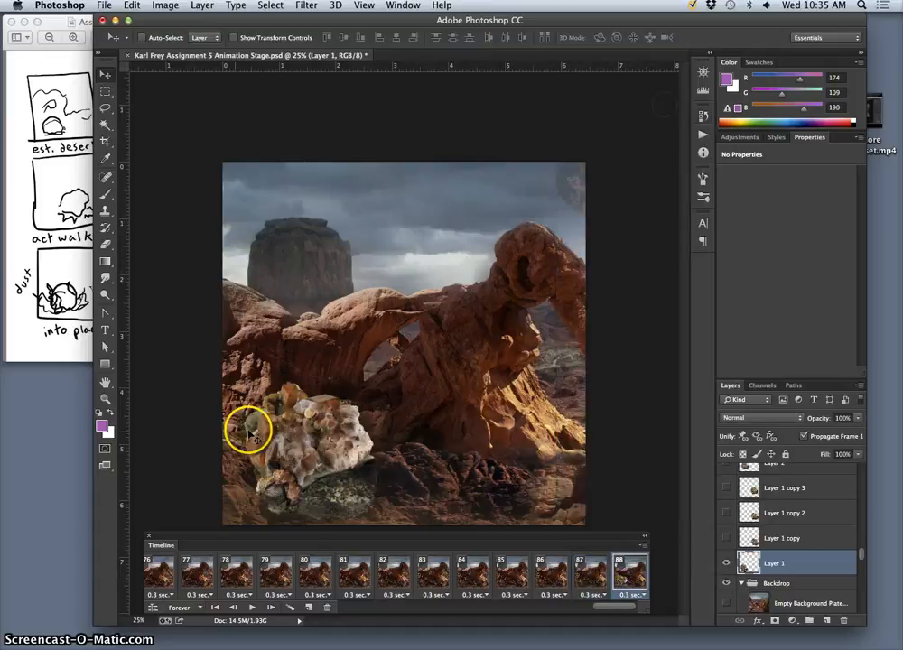
Place trial vertical guides beside the rock creature's leading edge and at about 0.377 in, and remove both again.
{"action": "left_click_drag", "start_coordinate": [125, 360], "coordinate": [380, 375]}
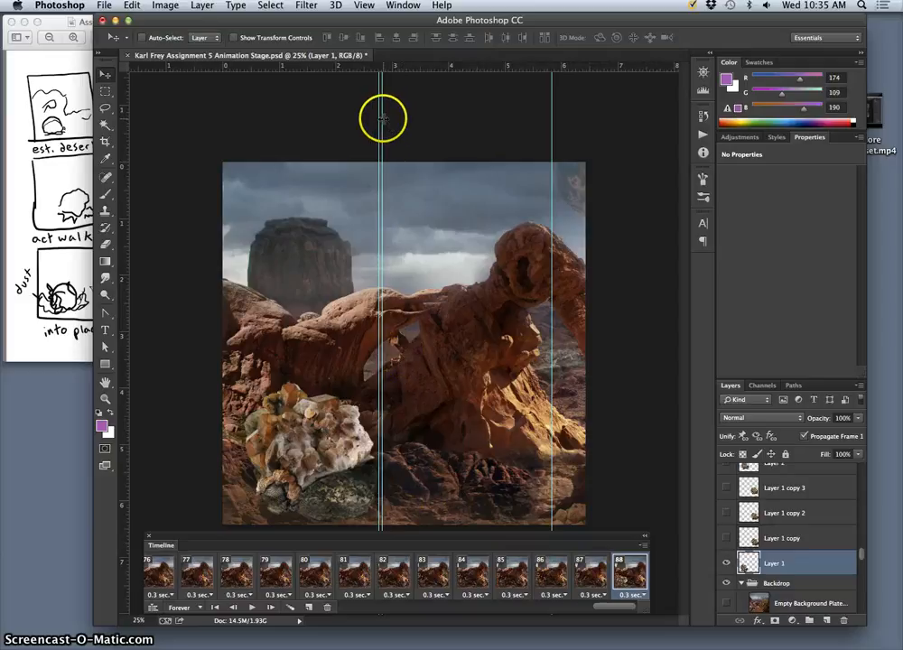
{"action": "left_click_drag", "start_coordinate": [382, 119], "coordinate": [107, 125]}
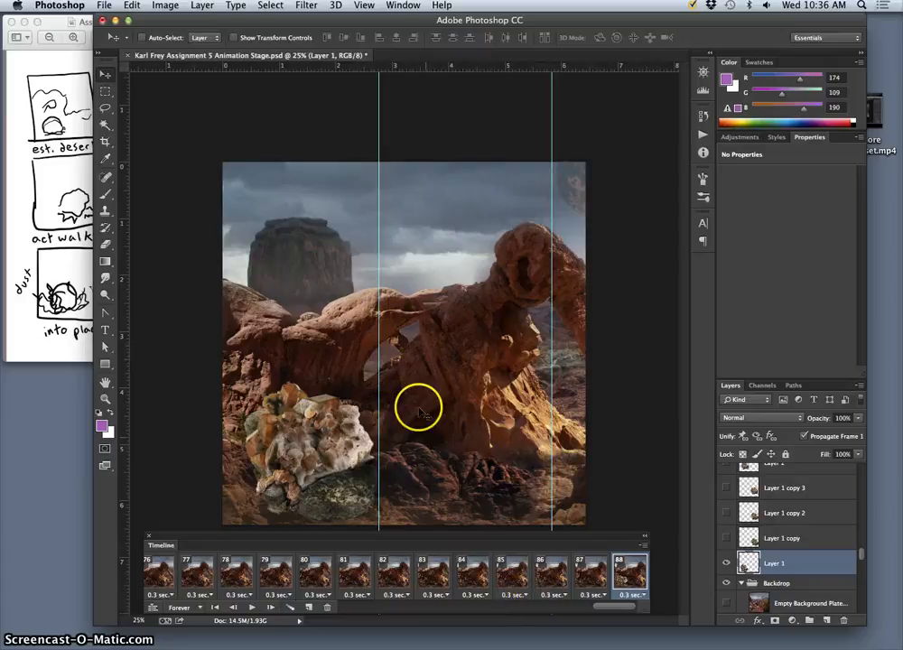
{"action": "left_click", "coordinate": [384, 573]}
{"action": "left_click", "coordinate": [630, 573]}
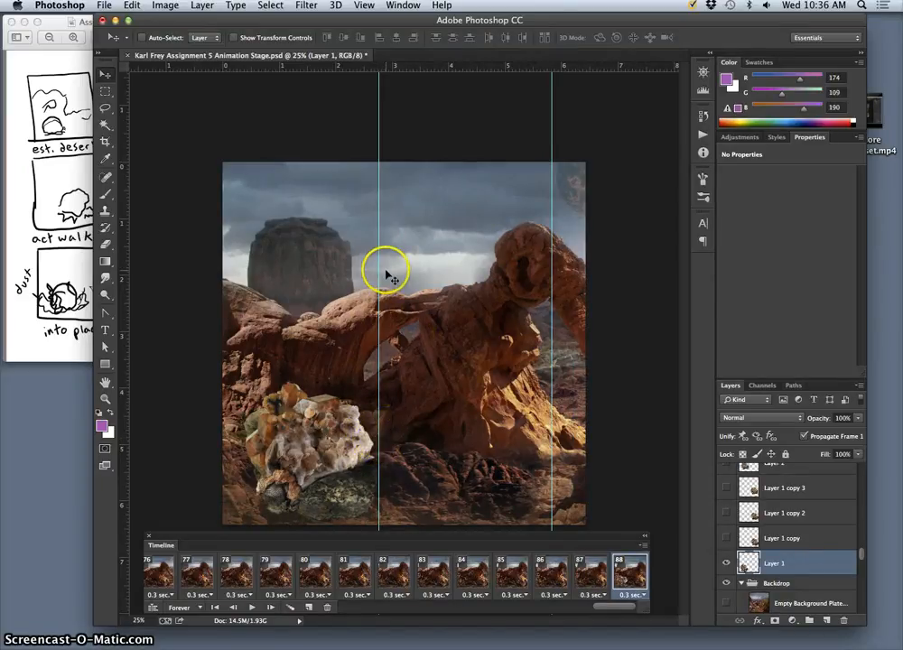
{"action": "left_click_drag", "start_coordinate": [125, 223], "coordinate": [243, 236]}
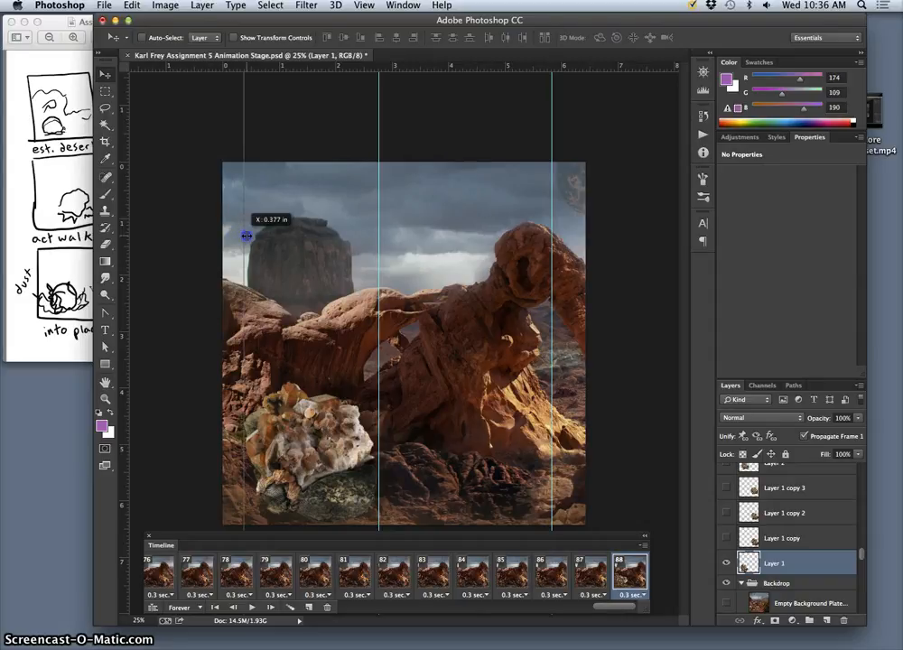
{"action": "left_click_drag", "start_coordinate": [246, 236], "coordinate": [125, 230]}
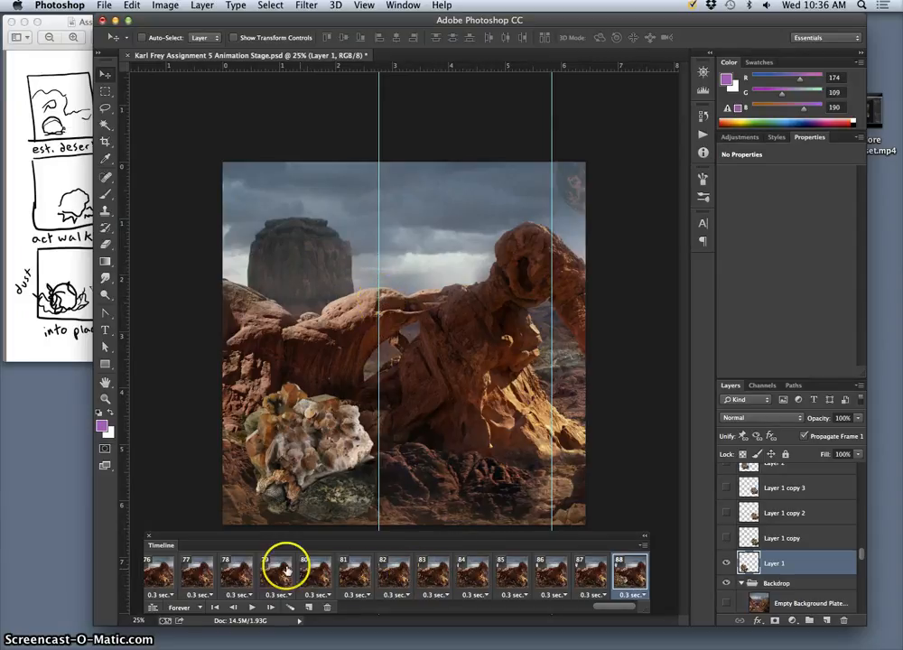
Examine the backdrop's shift against the two vertical guides in frames 77, 74, 71 and 64 to 67.
{"action": "scroll", "coordinate": [282, 569], "scroll_direction": "left", "scroll_amount": 2}
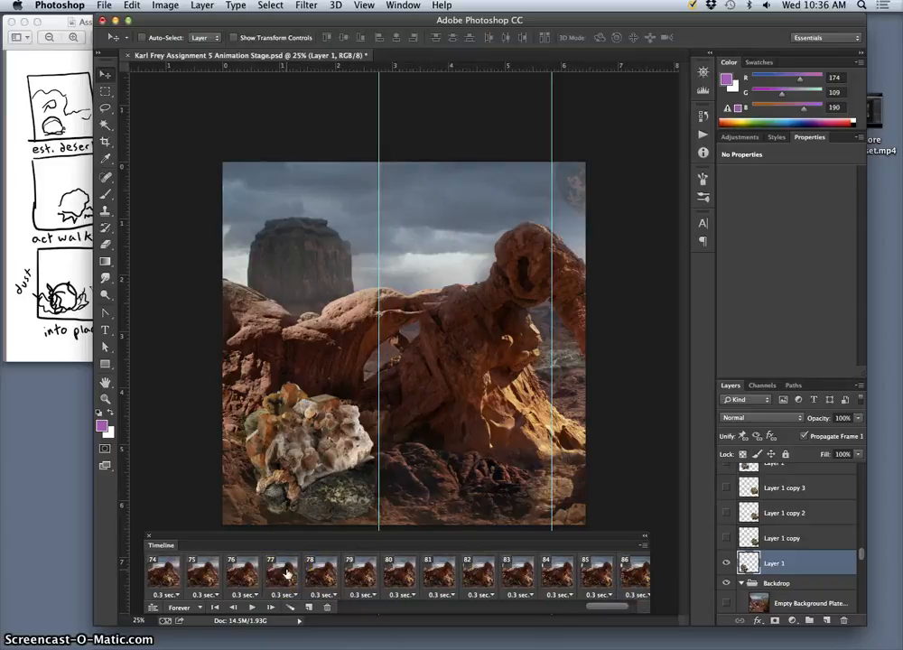
{"action": "left_click", "coordinate": [286, 573]}
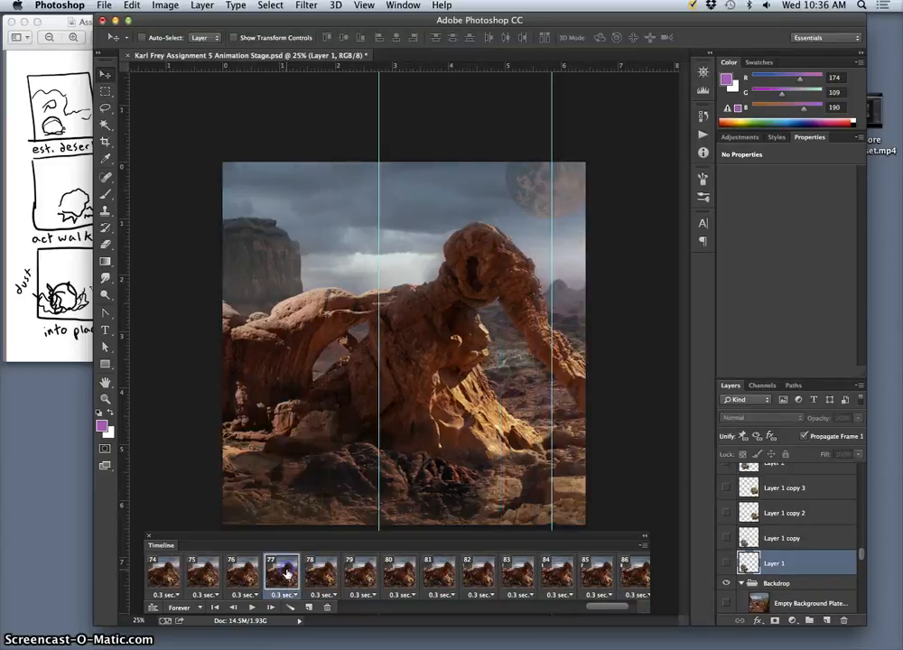
{"action": "left_click", "coordinate": [161, 573]}
{"action": "scroll", "coordinate": [176, 574], "scroll_direction": "left", "scroll_amount": 4}
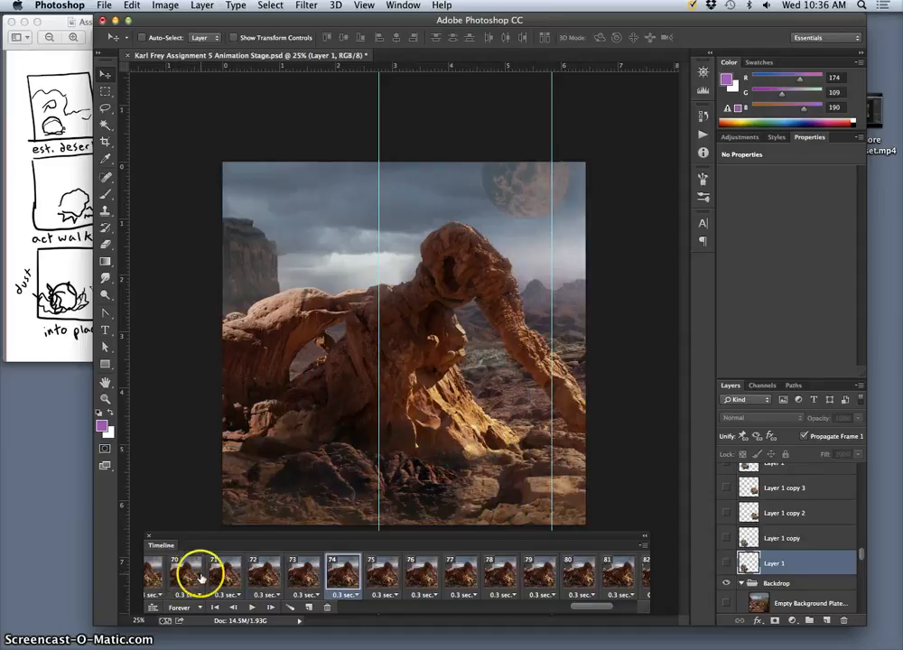
{"action": "left_click", "coordinate": [220, 574]}
{"action": "scroll", "coordinate": [208, 574], "scroll_direction": "left", "scroll_amount": 3}
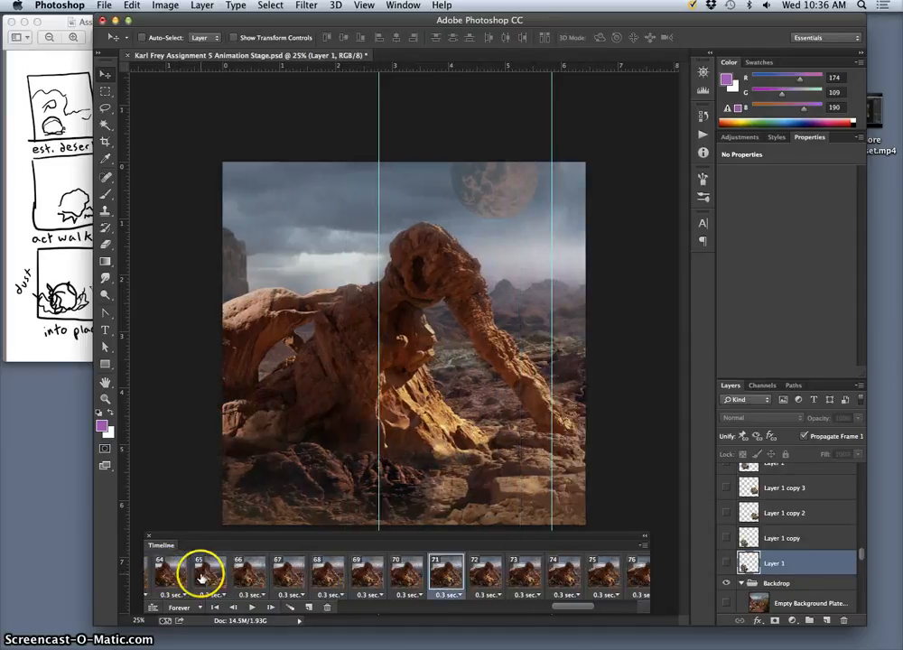
{"action": "left_click", "coordinate": [172, 574]}
{"action": "left_click", "coordinate": [200, 576]}
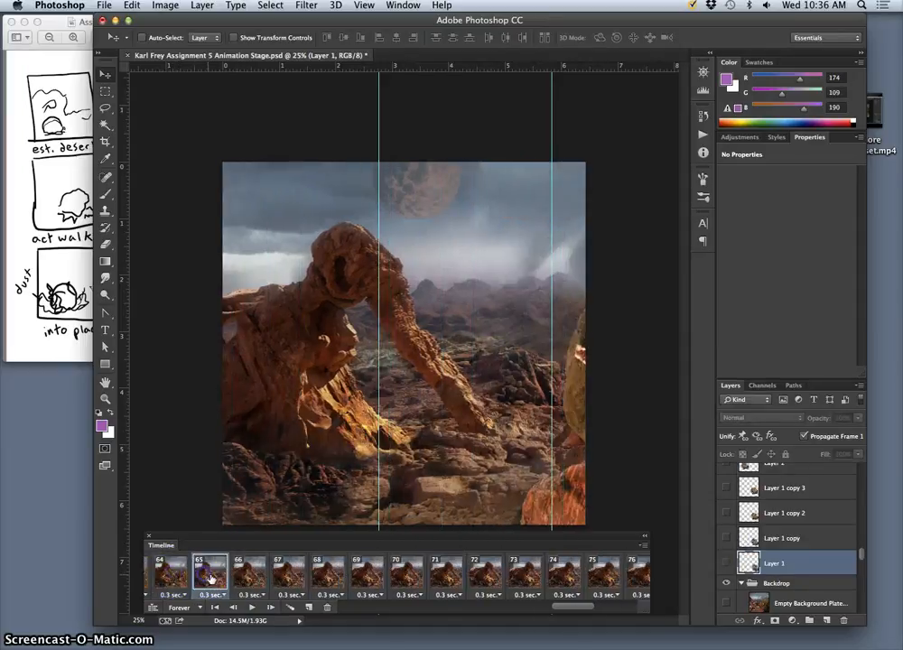
{"action": "left_click", "coordinate": [248, 576]}
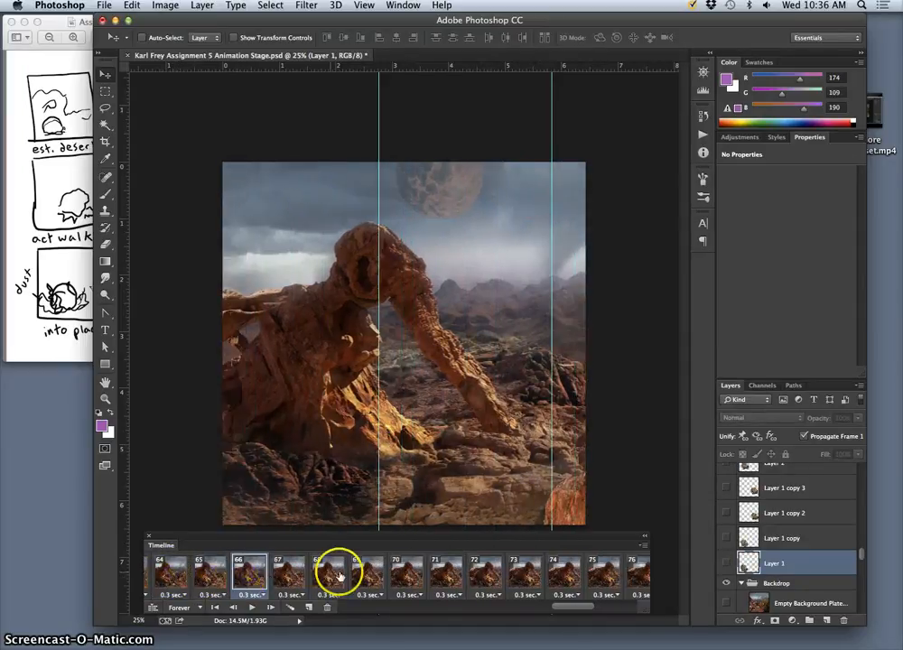
{"action": "left_click", "coordinate": [287, 578]}
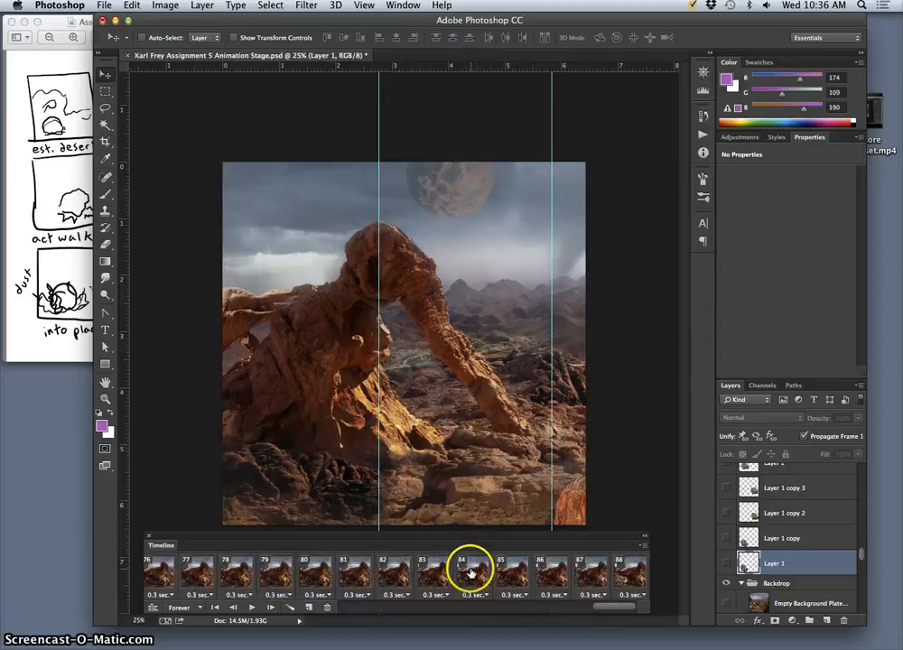
Scan the animation frames from about 42 to 88 in the timeline.
{"action": "scroll", "coordinate": [578, 570], "scroll_direction": "left", "scroll_amount": 10}
{"action": "scroll", "coordinate": [535, 567], "scroll_direction": "right", "scroll_amount": 12}
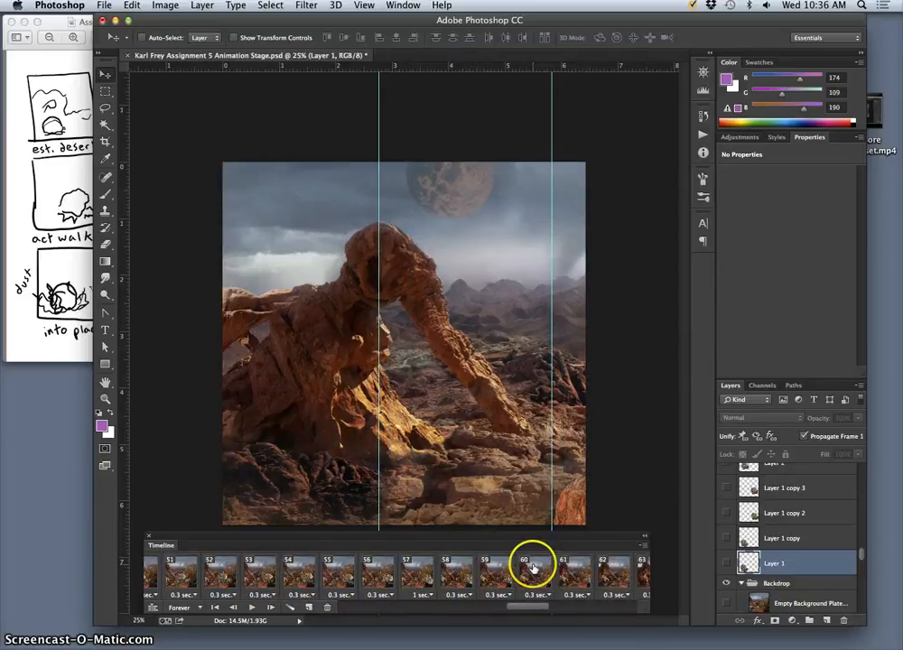
{"action": "scroll", "coordinate": [533, 567], "scroll_direction": "left", "scroll_amount": 20}
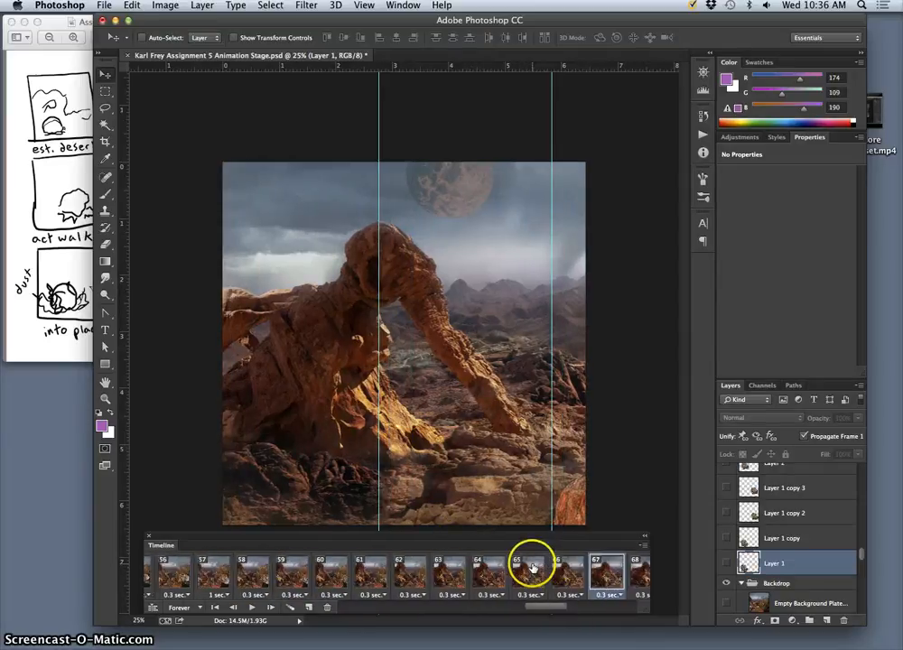
{"action": "scroll", "coordinate": [532, 567], "scroll_direction": "right", "scroll_amount": 20}
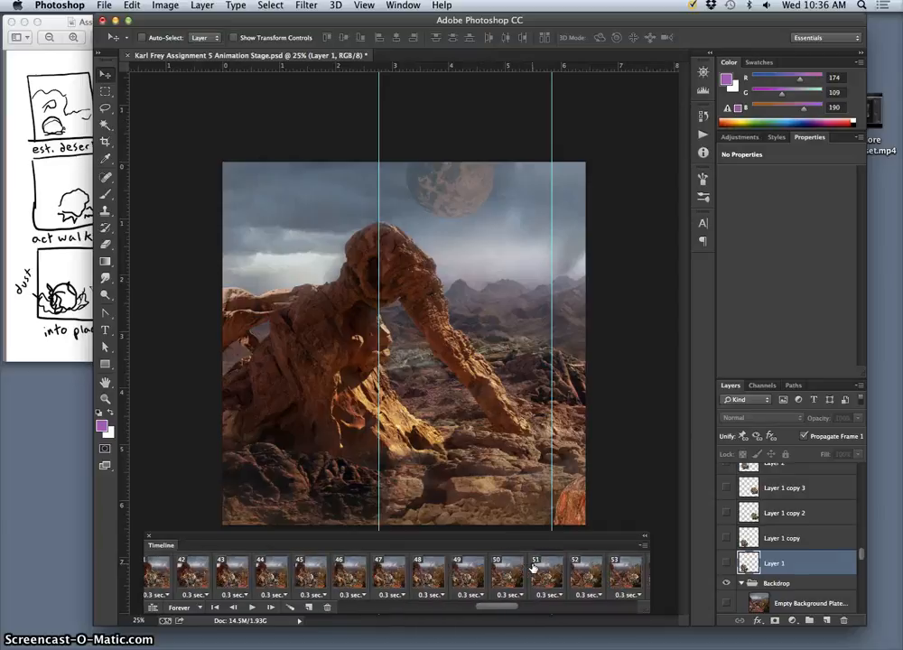
{"action": "scroll", "coordinate": [529, 569], "scroll_direction": "left", "scroll_amount": 8}
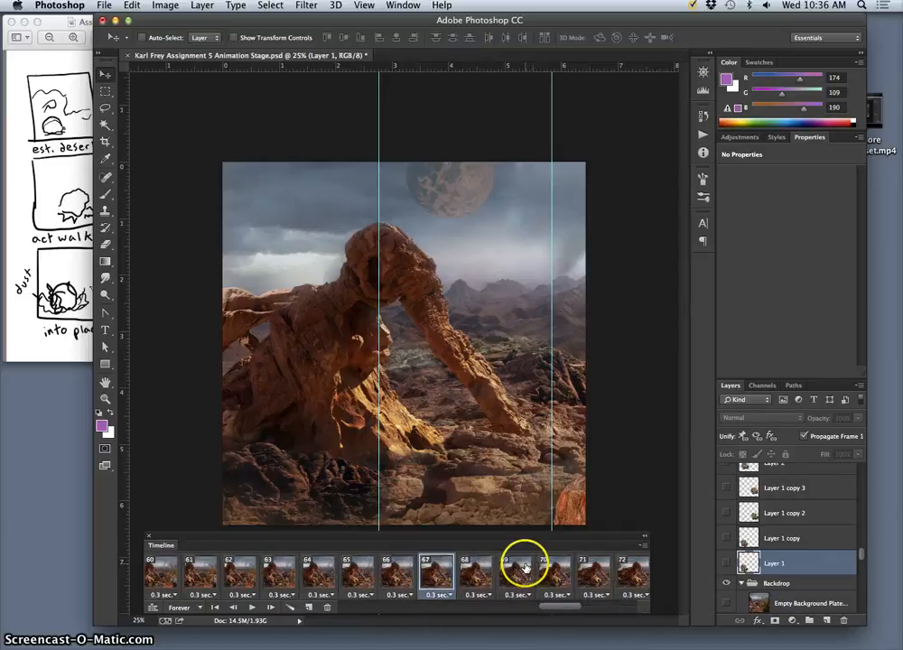
{"action": "scroll", "coordinate": [502, 573], "scroll_direction": "right", "scroll_amount": 8}
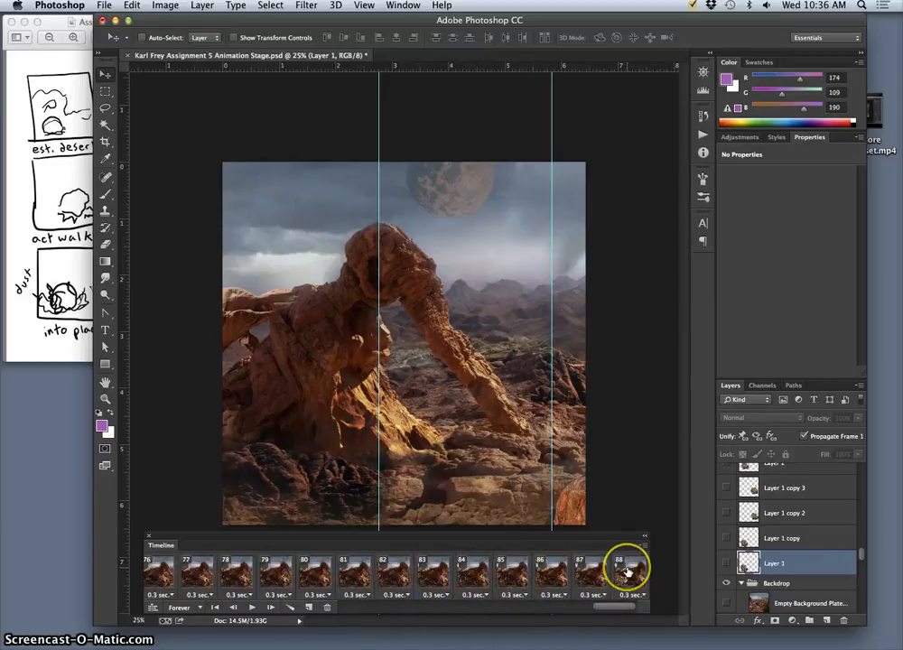
Compare the creature and backdrop in frame 88 with frame 67 against the two vertical guides.
{"action": "left_click", "coordinate": [627, 571]}
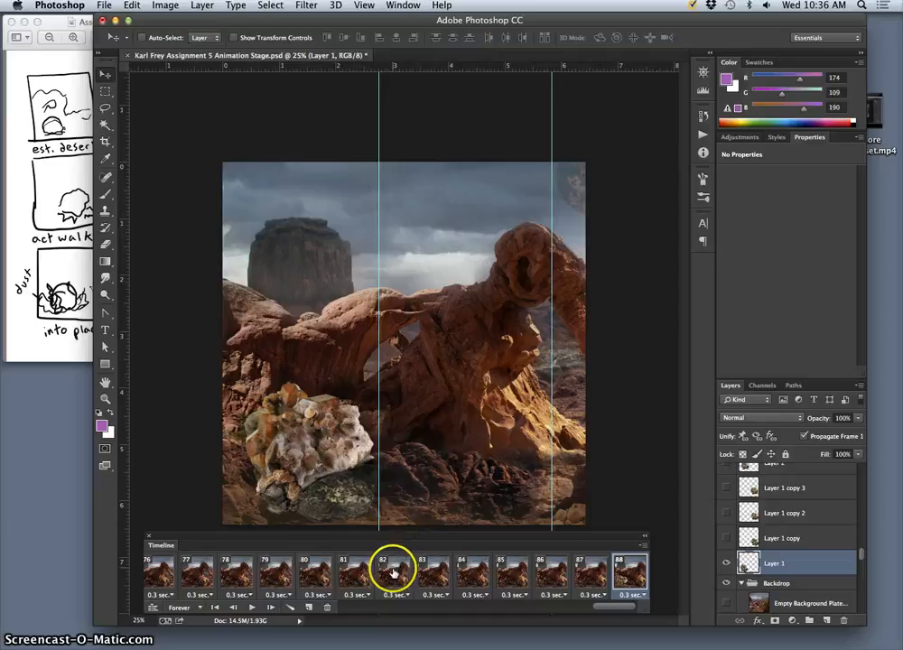
{"action": "scroll", "coordinate": [393, 569], "scroll_direction": "left", "scroll_amount": 10}
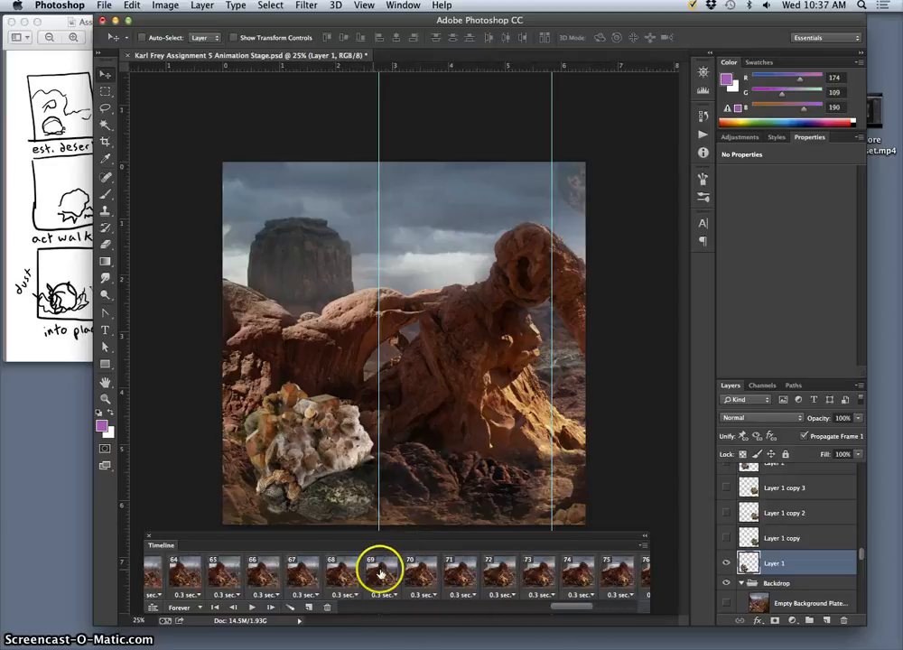
{"action": "left_click", "coordinate": [300, 576]}
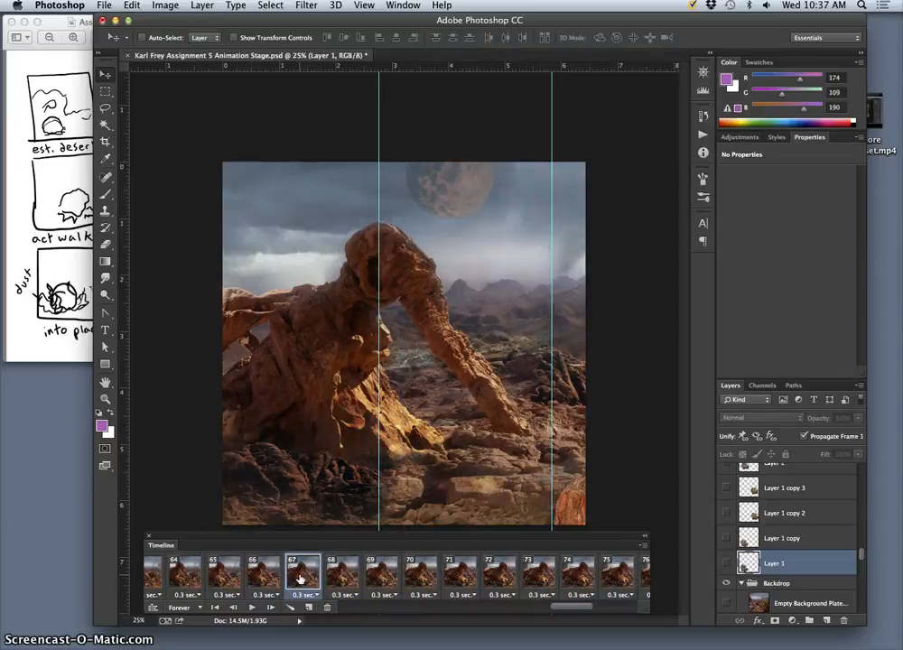
{"action": "scroll", "coordinate": [625, 574], "scroll_direction": "right", "scroll_amount": 10}
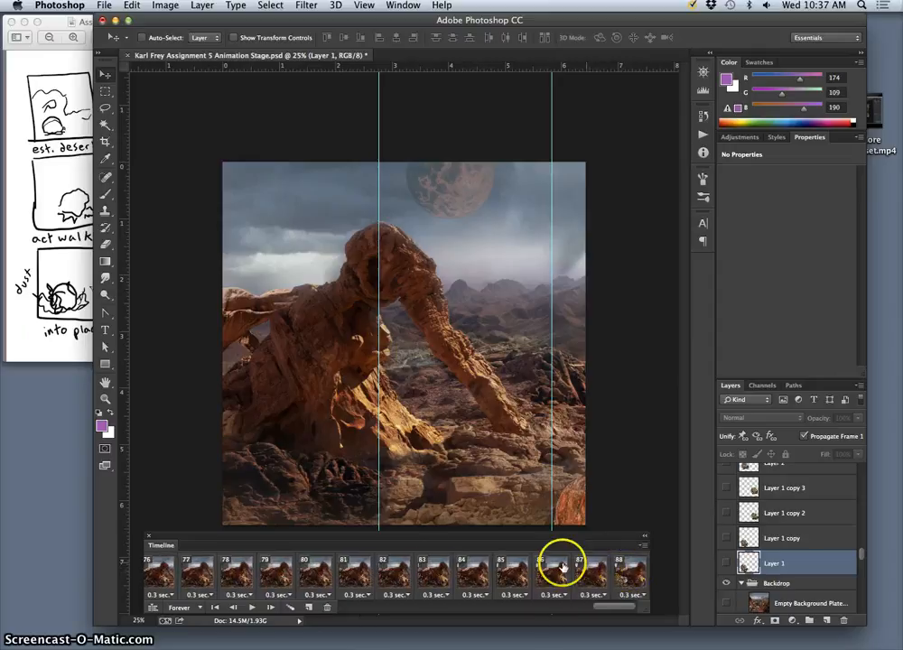
{"action": "scroll", "coordinate": [379, 583], "scroll_direction": "left", "scroll_amount": 10}
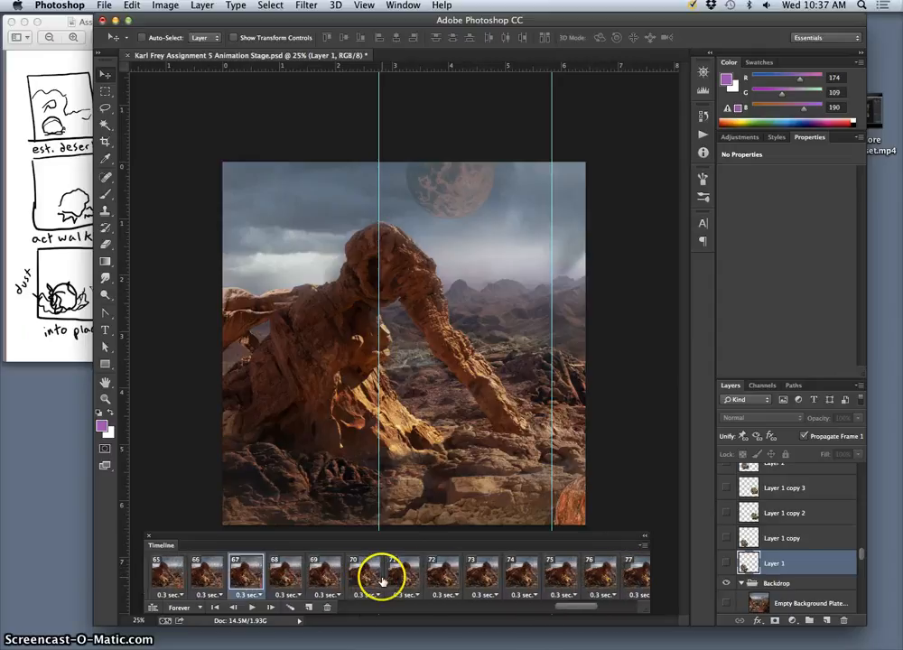
Delete frames 68 through 88 from the animation timeline.
{"action": "left_click", "coordinate": [284, 579]}
{"action": "scroll", "coordinate": [361, 579], "scroll_direction": "right", "scroll_amount": 10}
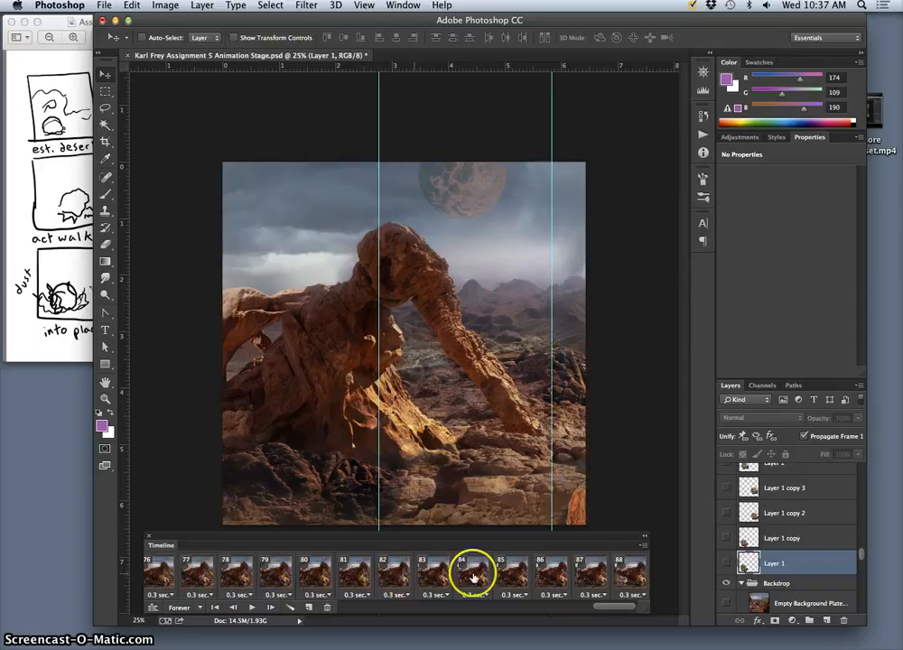
{"action": "left_click", "coordinate": [623, 579], "text": "shift"}
{"action": "left_click_drag", "start_coordinate": [317, 580], "coordinate": [330, 605]}
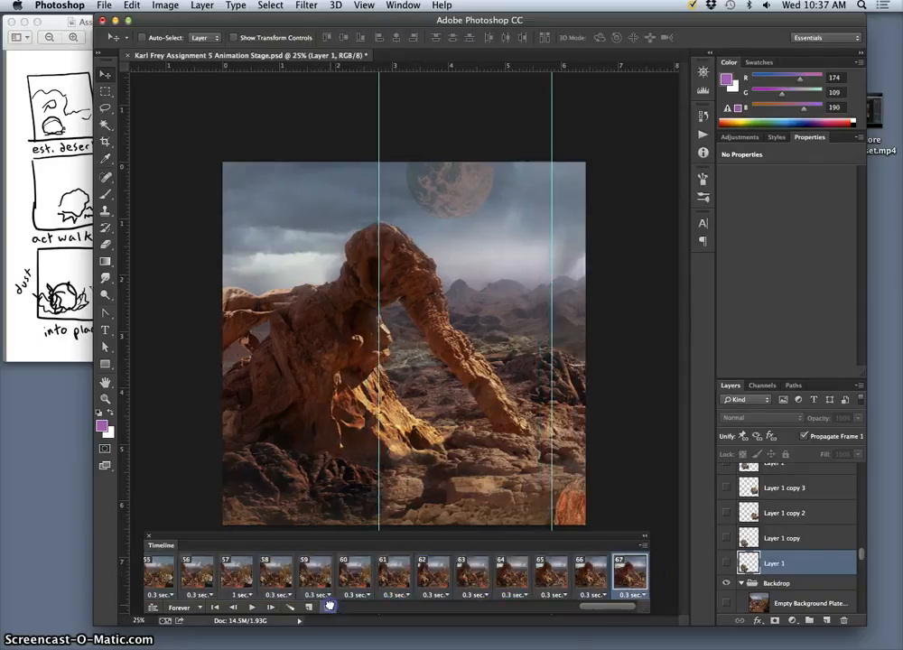
Select frame 67 and duplicate it as the new last frame of the animation.
{"action": "left_click", "coordinate": [595, 581]}
{"action": "left_click", "coordinate": [629, 579]}
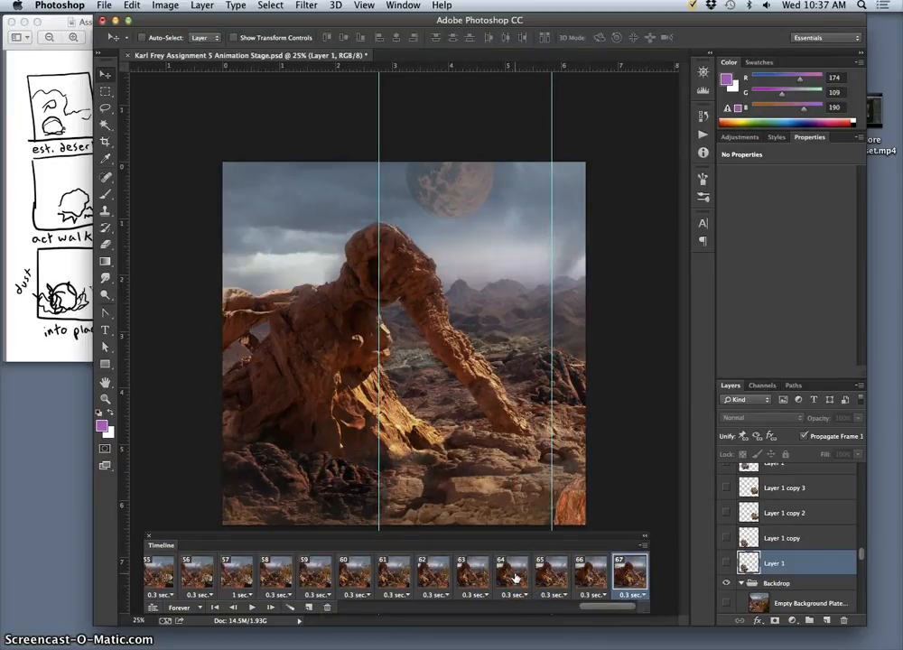
{"action": "left_click", "coordinate": [611, 582]}
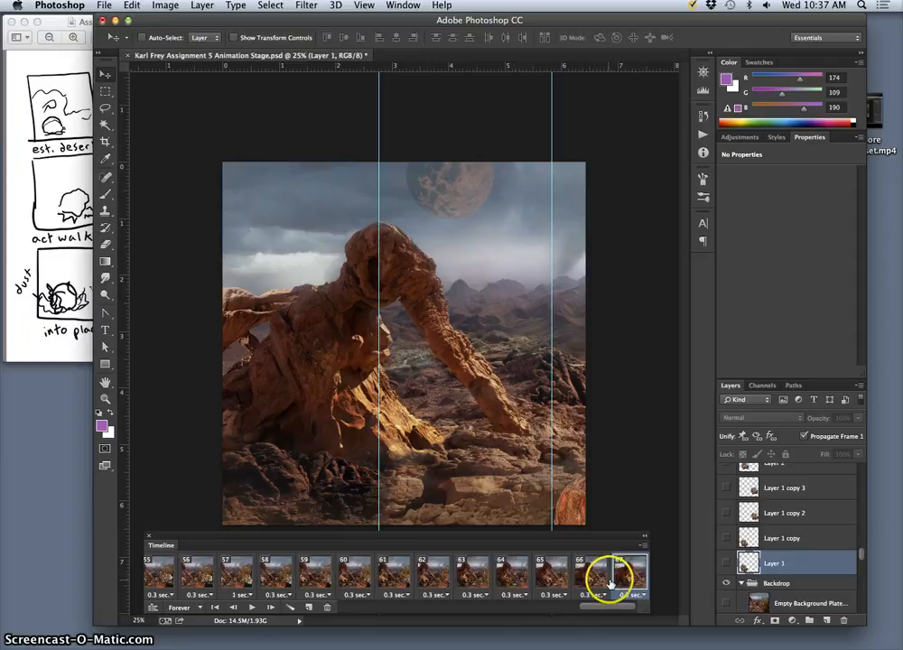
{"action": "left_click", "coordinate": [308, 609]}
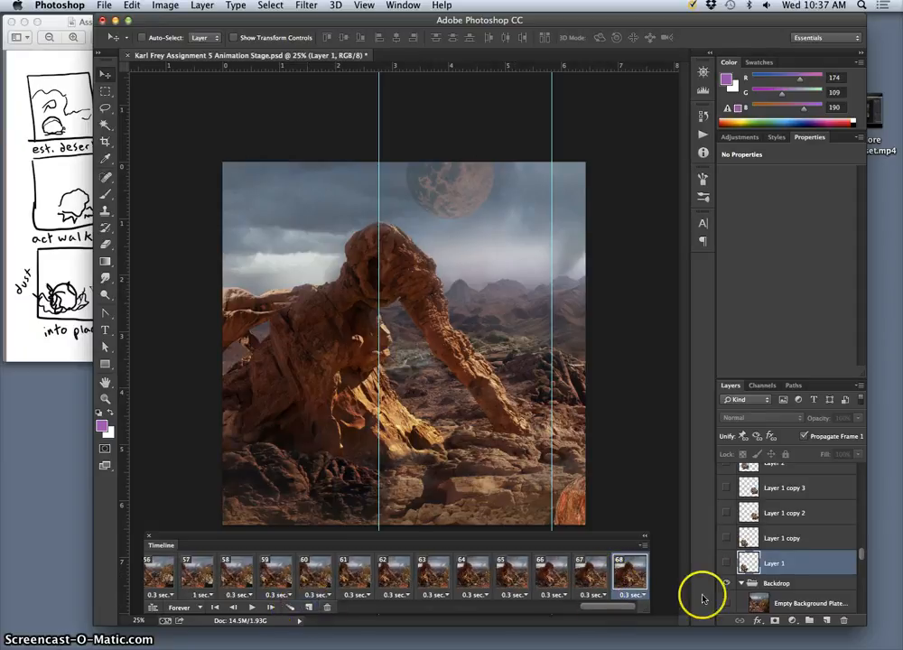
Look through the layer stack, expand the Creature Walk group, and briefly preview its CREATURE layer in frame 68.
{"action": "scroll", "coordinate": [763, 567], "scroll_direction": "up", "scroll_amount": 10}
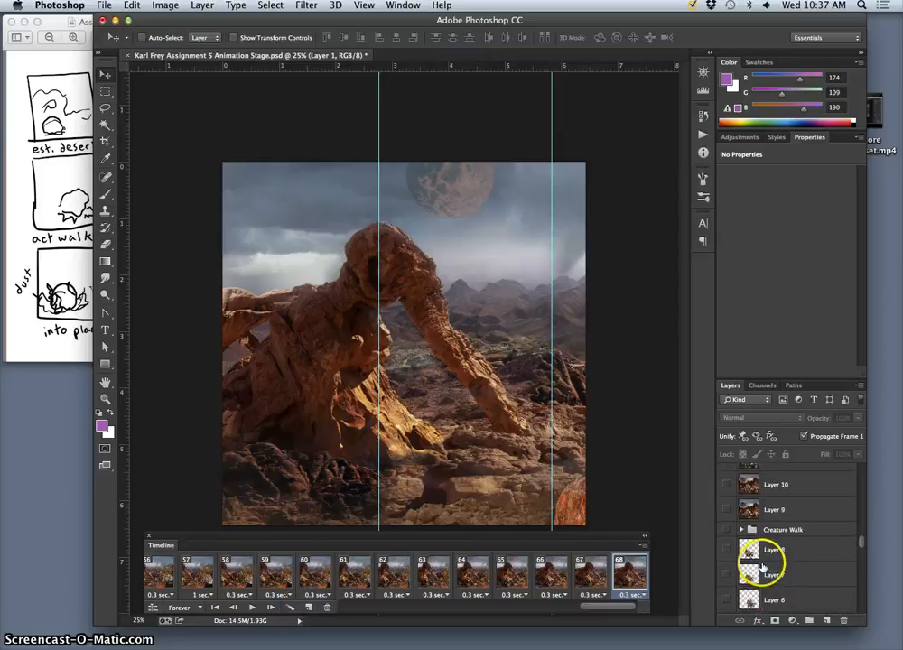
{"action": "scroll", "coordinate": [763, 568], "scroll_direction": "up", "scroll_amount": 10}
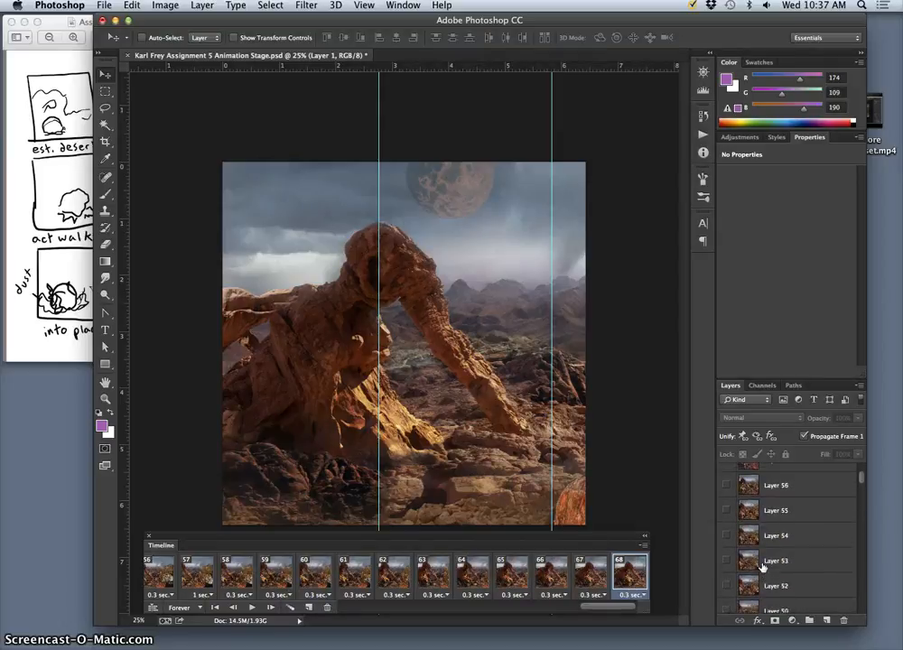
{"action": "scroll", "coordinate": [763, 567], "scroll_direction": "down", "scroll_amount": 15}
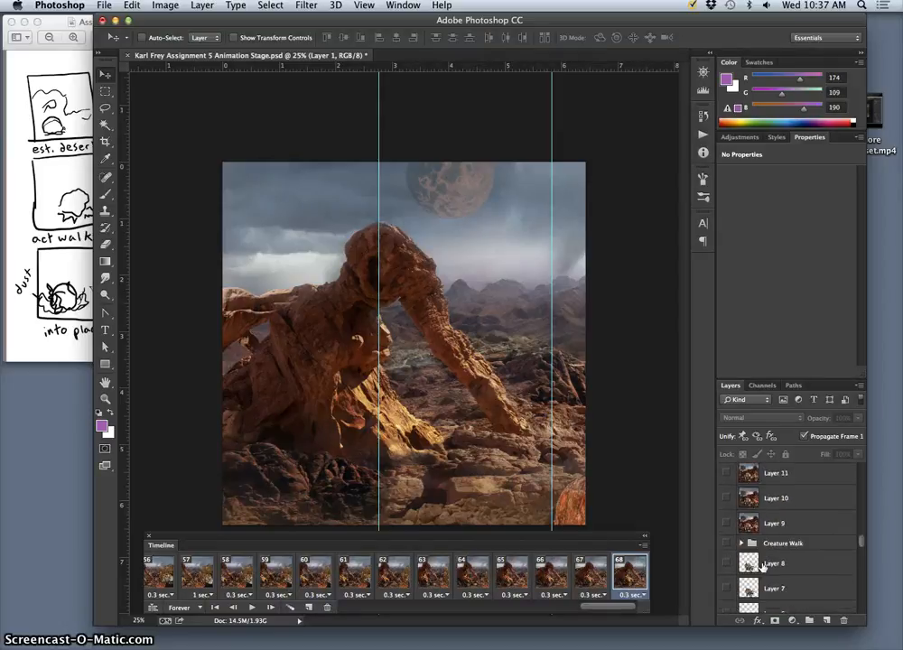
{"action": "scroll", "coordinate": [763, 567], "scroll_direction": "up", "scroll_amount": 3}
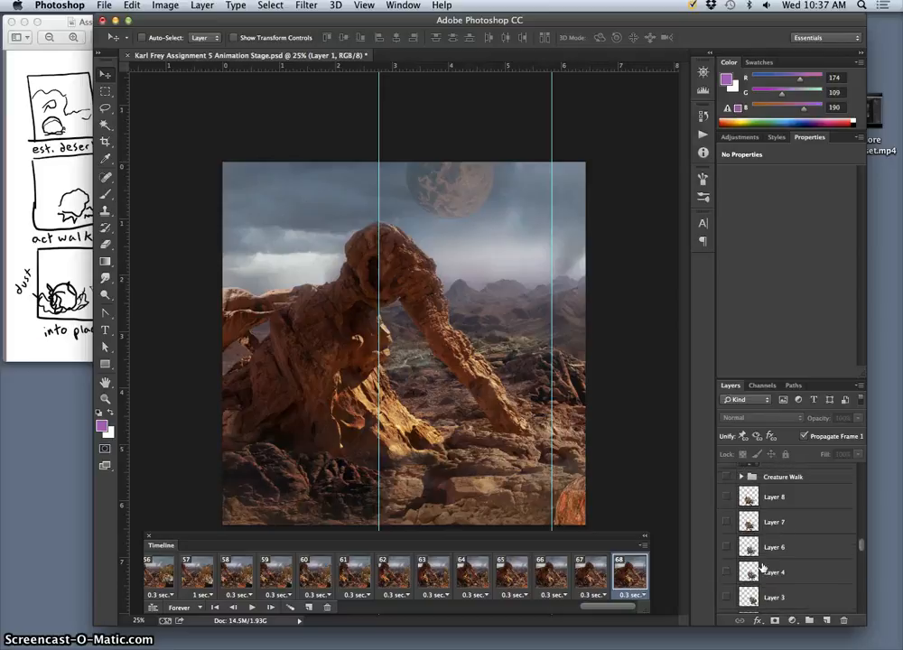
{"action": "left_click", "coordinate": [739, 496]}
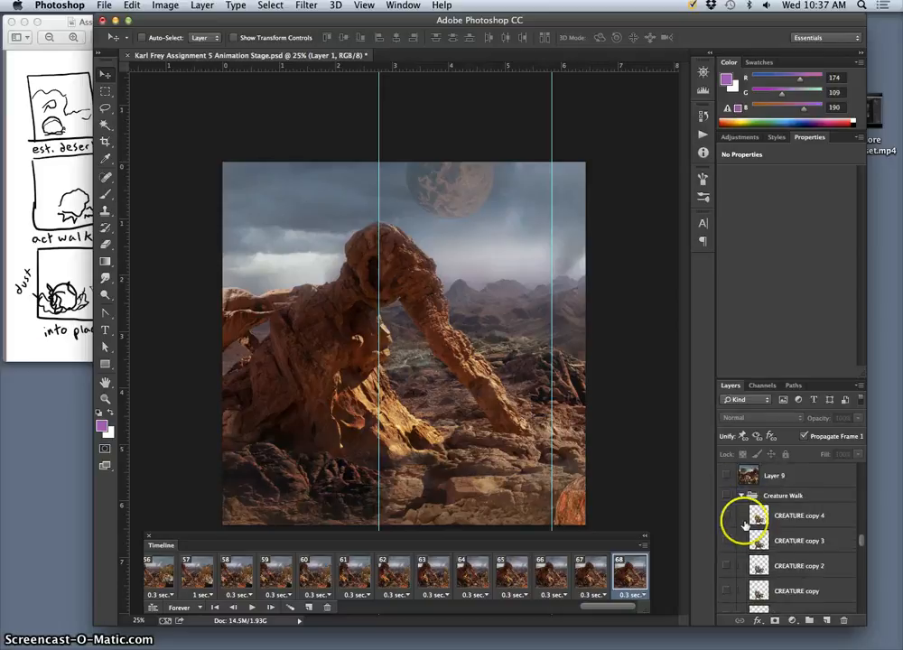
{"action": "scroll", "coordinate": [736, 542], "scroll_direction": "down", "scroll_amount": 3}
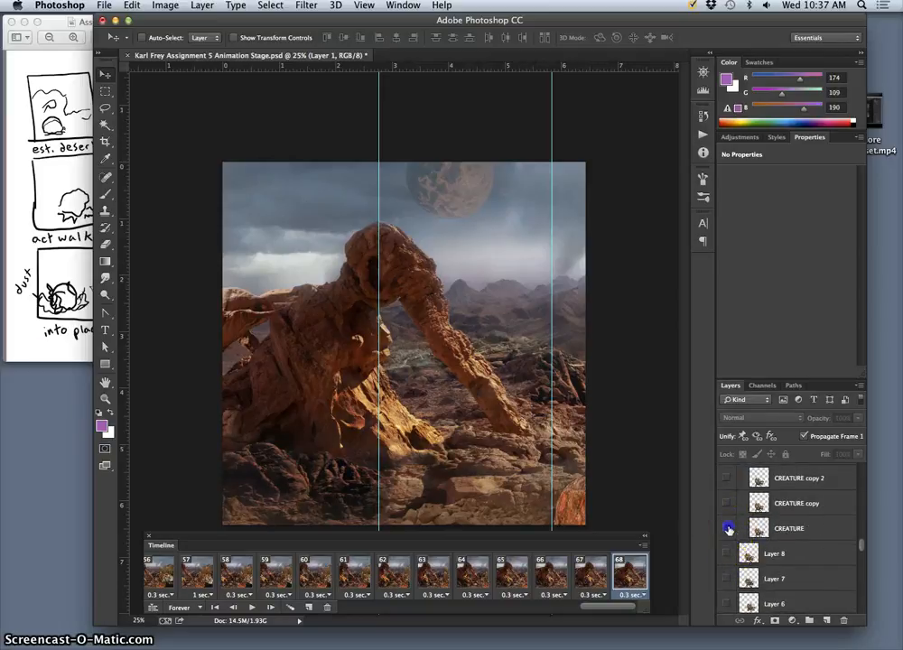
{"action": "left_click", "coordinate": [728, 529]}
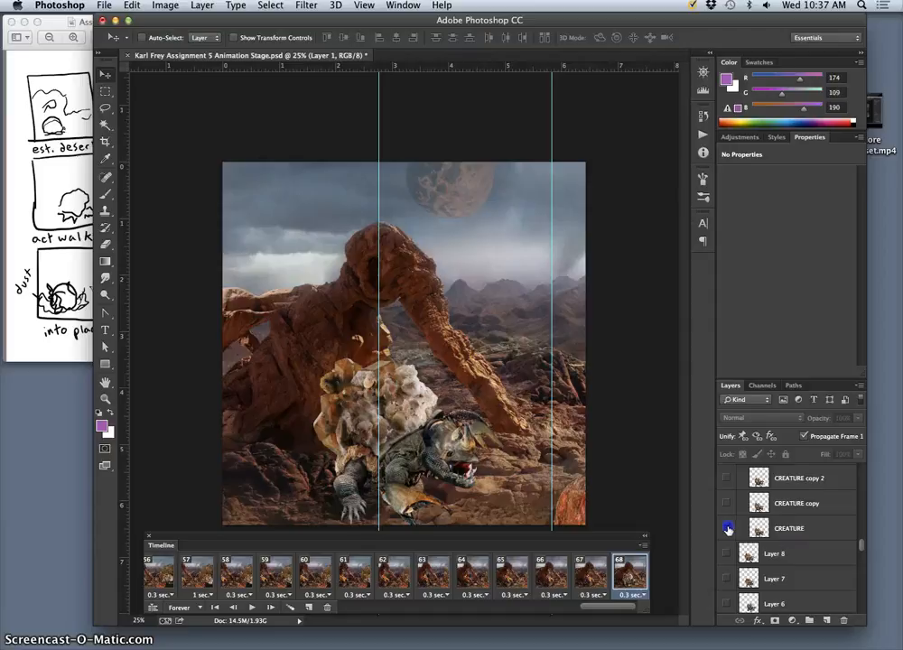
{"action": "left_click", "coordinate": [728, 528]}
Preview Layer 1 copy in frame 68, hide it again, and save the document.
{"action": "scroll", "coordinate": [736, 533], "scroll_direction": "up", "scroll_amount": 5}
{"action": "scroll", "coordinate": [741, 525], "scroll_direction": "down", "scroll_amount": 3}
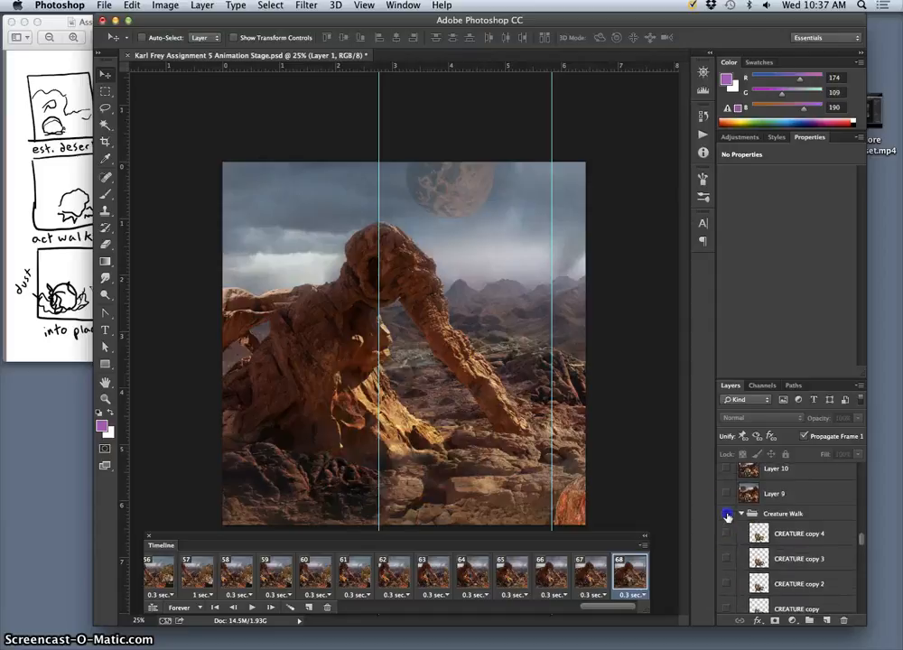
{"action": "scroll", "coordinate": [757, 544], "scroll_direction": "down", "scroll_amount": 8}
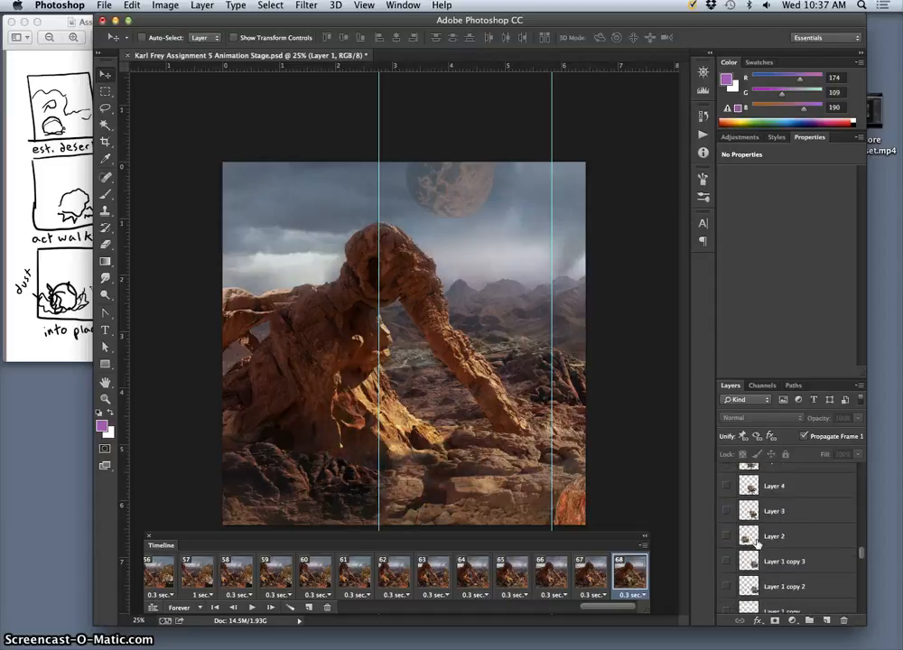
{"action": "left_click", "coordinate": [727, 556]}
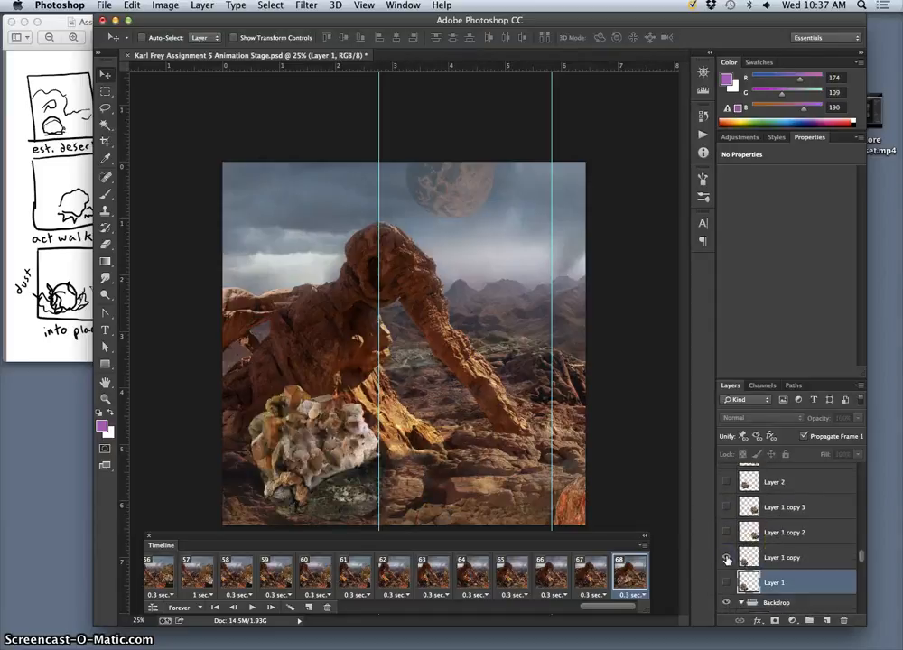
{"action": "left_click", "coordinate": [727, 558]}
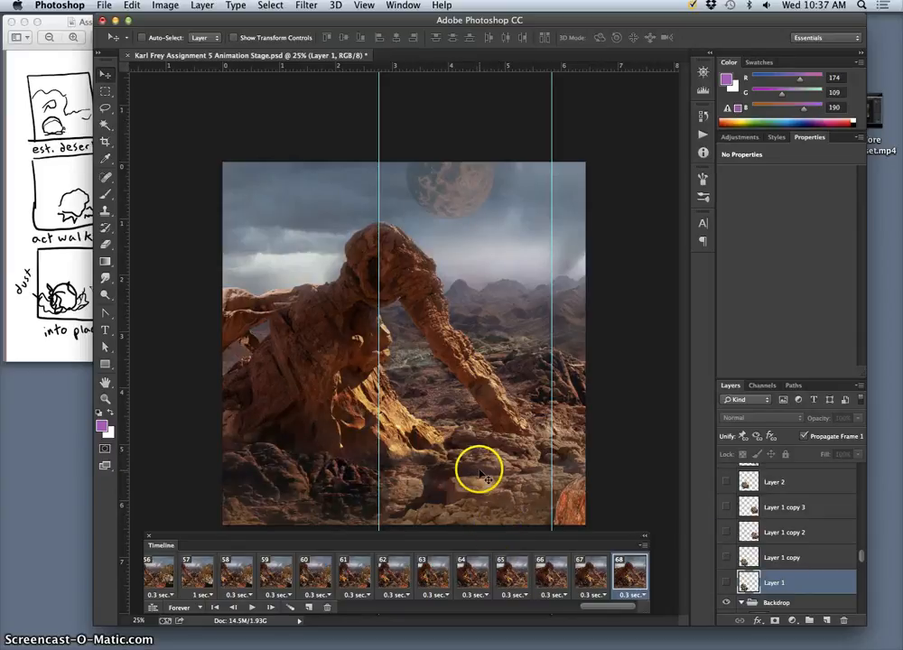
{"action": "key", "text": "super+s"}
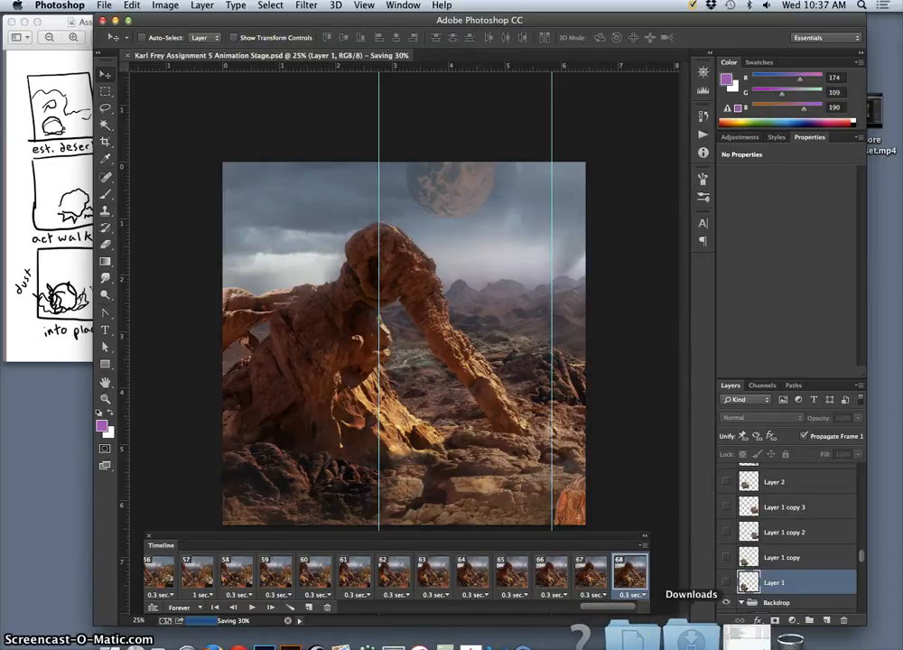
Step the document history back to the Reverse Frames state and check the creature in frames 64 to 67.
{"action": "left_click", "coordinate": [702, 117]}
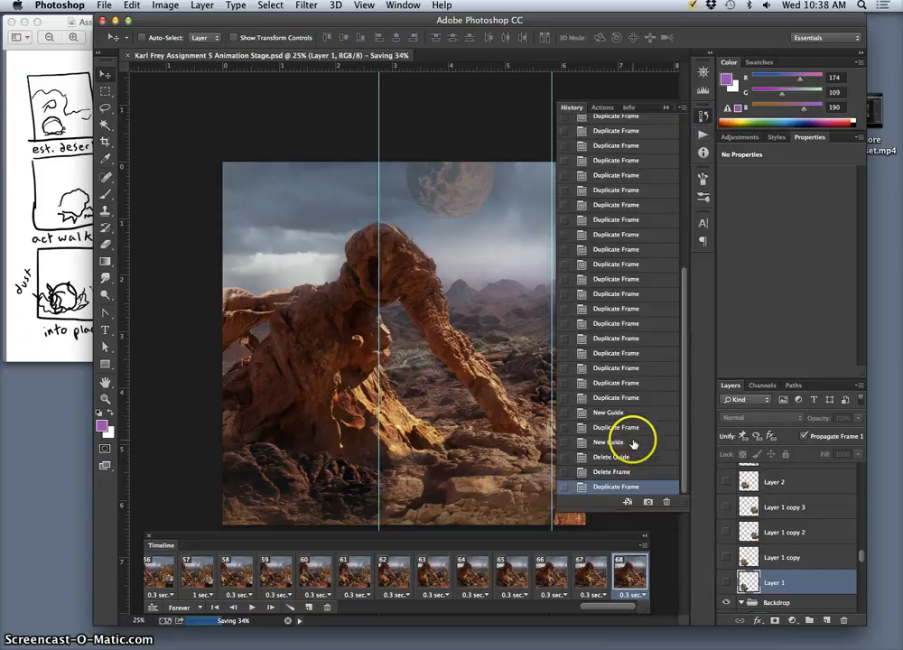
{"action": "scroll", "coordinate": [635, 444], "scroll_direction": "up", "scroll_amount": 1}
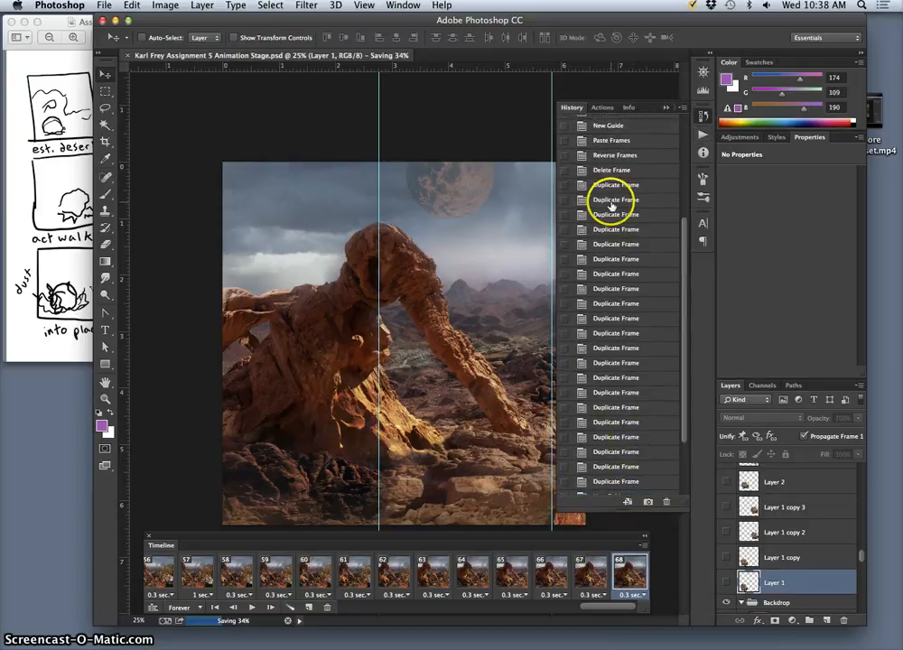
{"action": "left_click", "coordinate": [607, 155]}
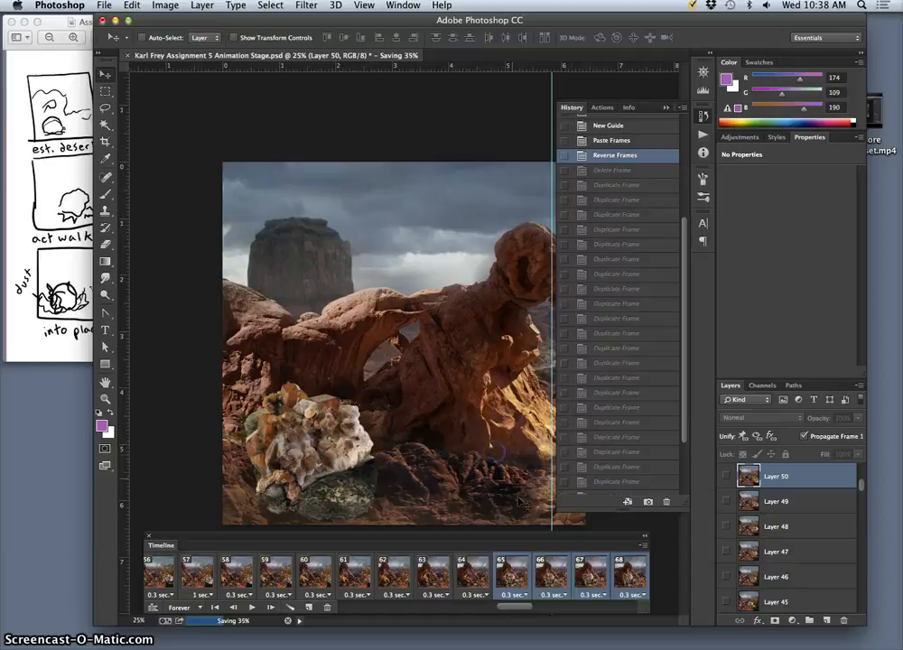
{"action": "left_click", "coordinate": [470, 583]}
{"action": "left_click", "coordinate": [521, 579]}
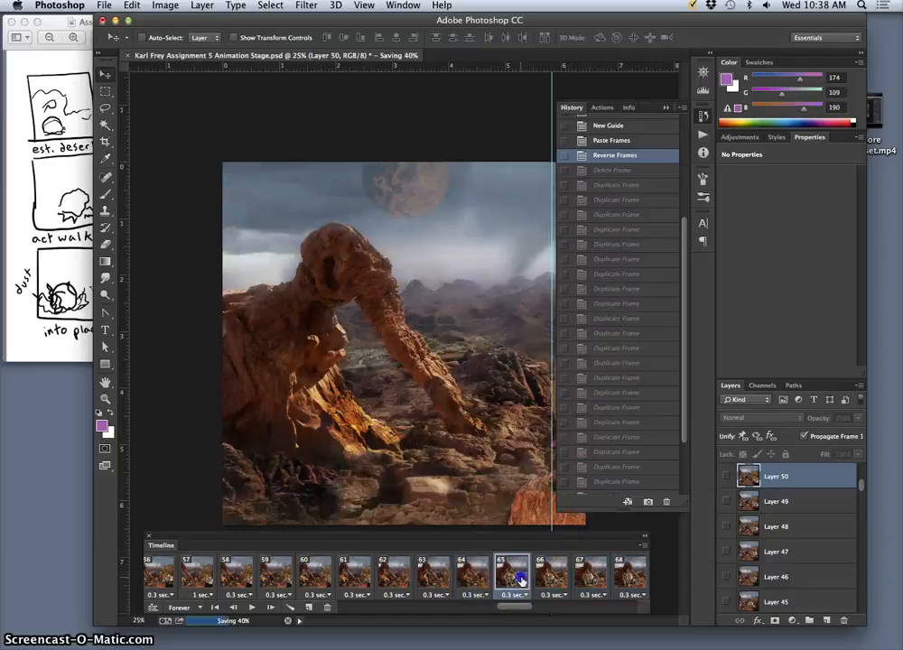
{"action": "left_click", "coordinate": [548, 579]}
{"action": "left_click", "coordinate": [590, 578]}
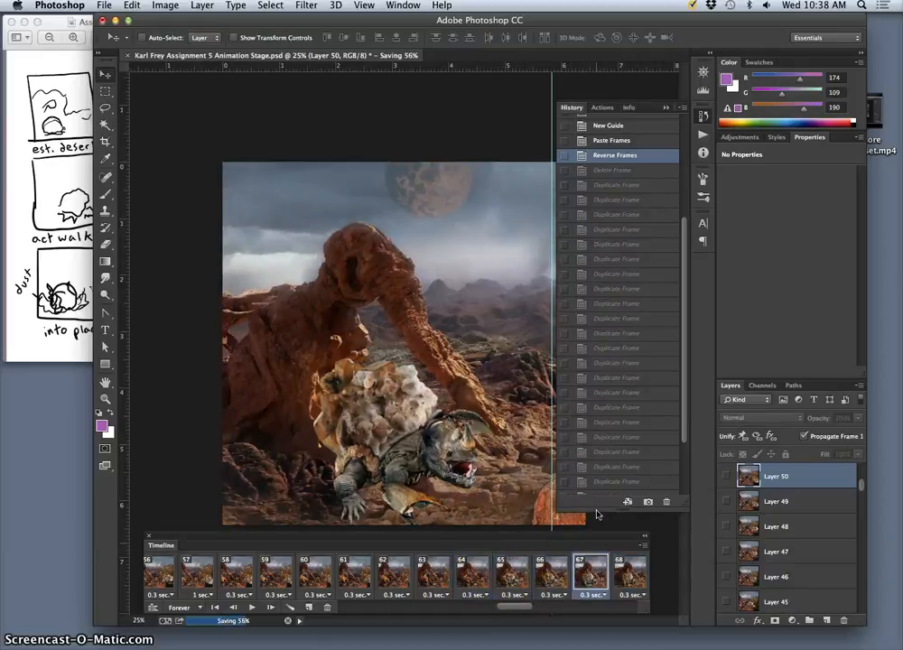
Restore the document history to the Duplicate Frame state between the last two New Guide entries, and check frame 86.
{"action": "scroll", "coordinate": [611, 417], "scroll_direction": "down", "scroll_amount": 5}
{"action": "left_click", "coordinate": [611, 417]}
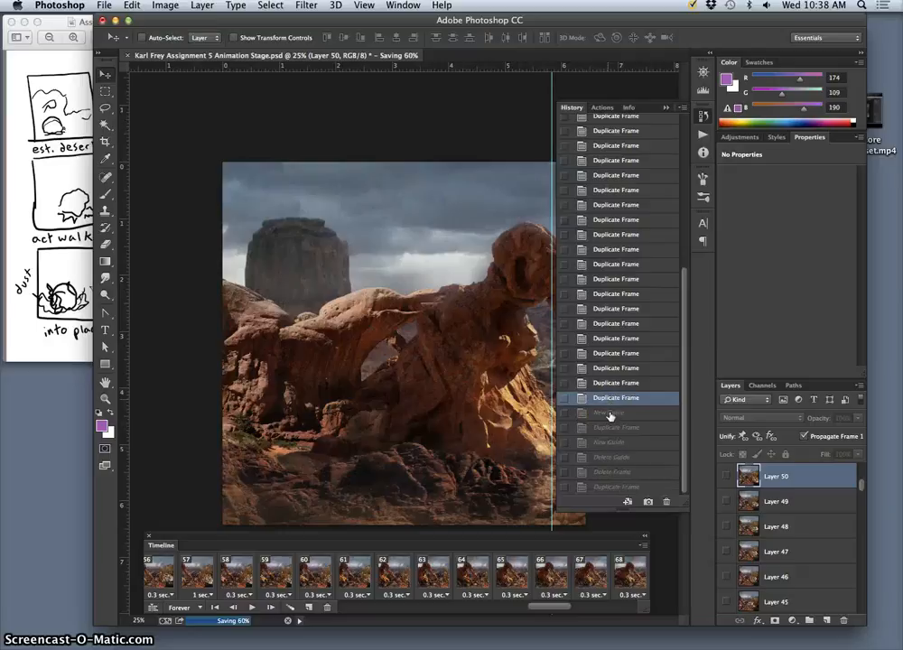
{"action": "left_click", "coordinate": [611, 415]}
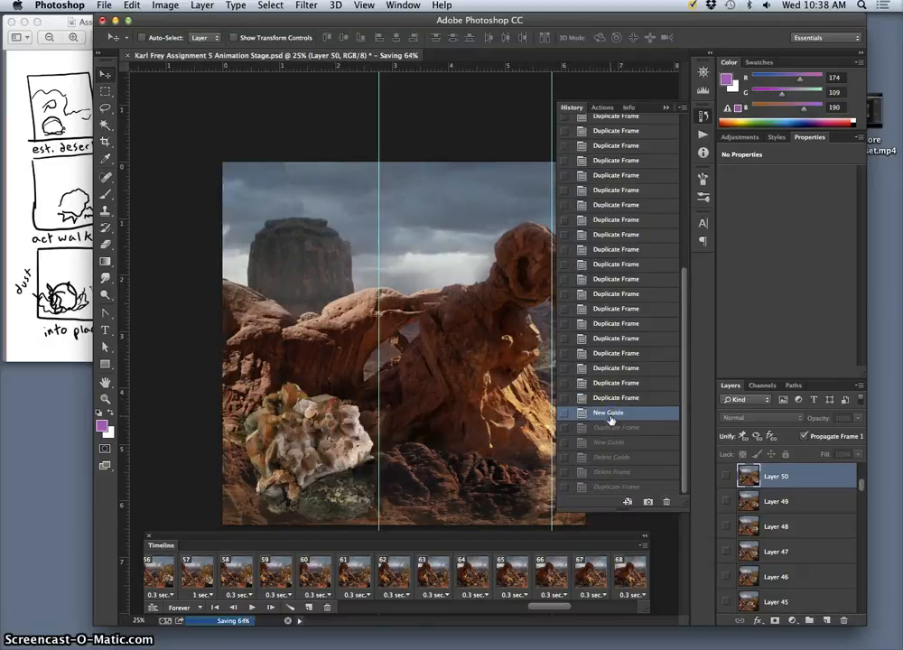
{"action": "left_click", "coordinate": [611, 429]}
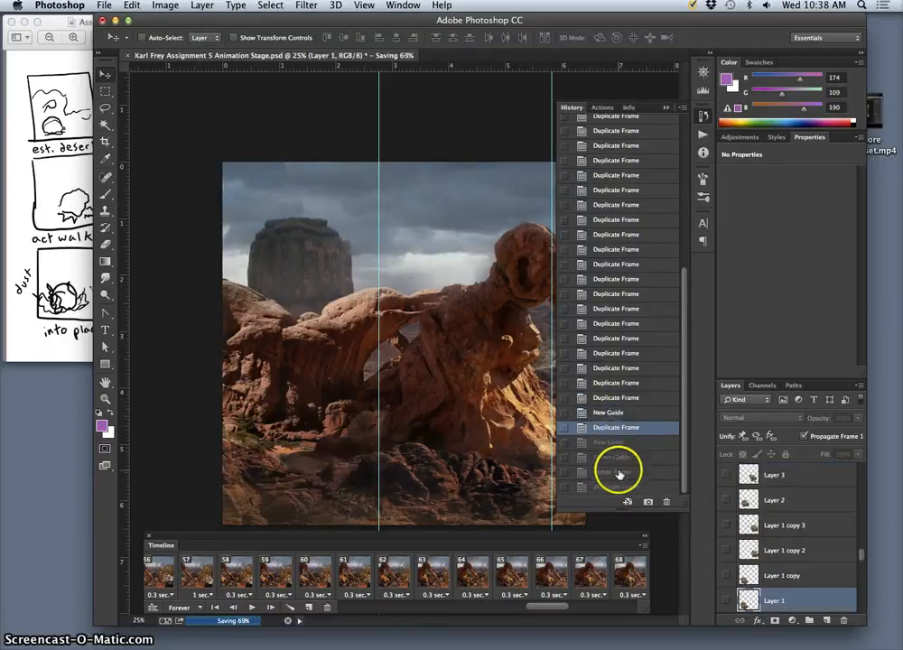
{"action": "scroll", "coordinate": [578, 582], "scroll_direction": "right", "scroll_amount": 10}
{"action": "left_click", "coordinate": [551, 579]}
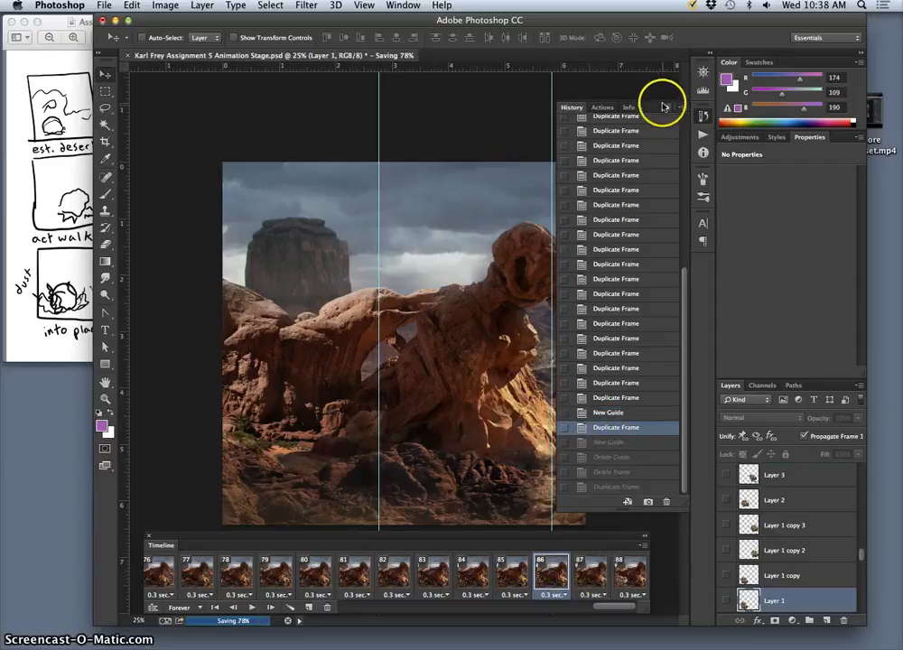
{"action": "left_click", "coordinate": [664, 106]}
Compare frames 85 to 88 against the guides, return to frame 88, and save the document.
{"action": "left_click", "coordinate": [630, 578]}
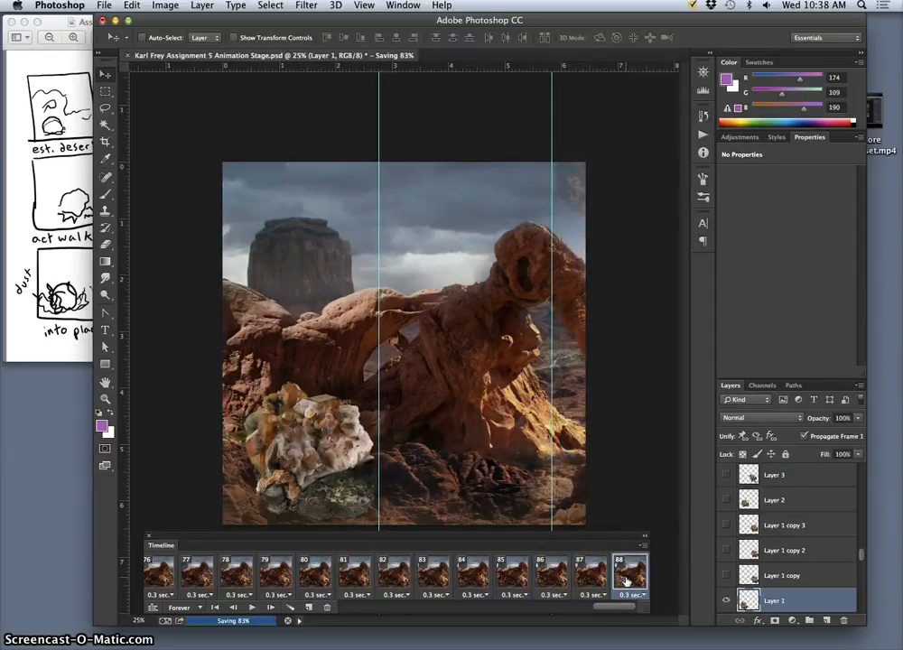
{"action": "left_click", "coordinate": [587, 581]}
{"action": "left_click", "coordinate": [557, 583]}
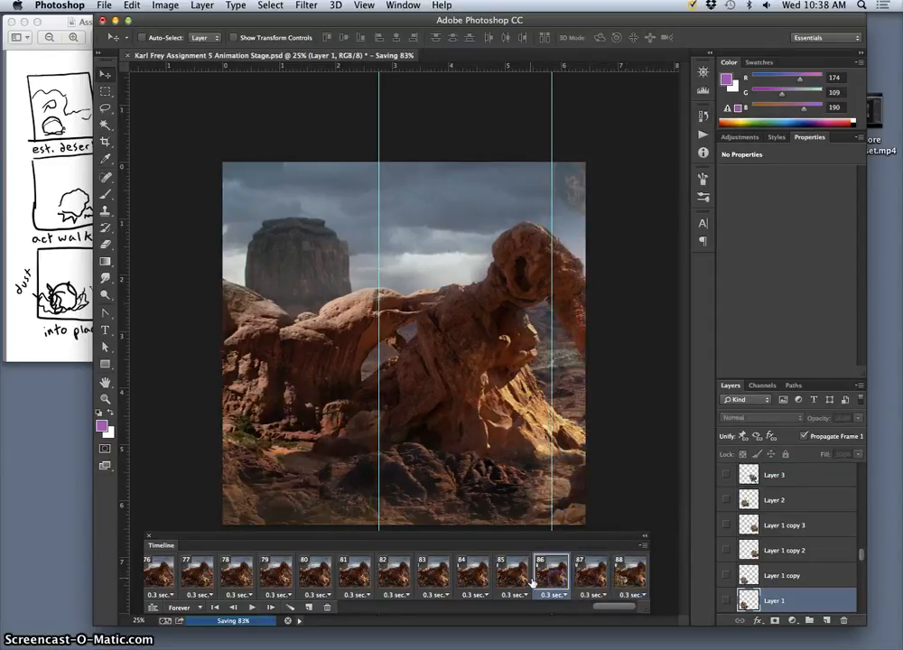
{"action": "left_click", "coordinate": [514, 579]}
{"action": "left_click", "coordinate": [583, 583]}
{"action": "left_click", "coordinate": [625, 578]}
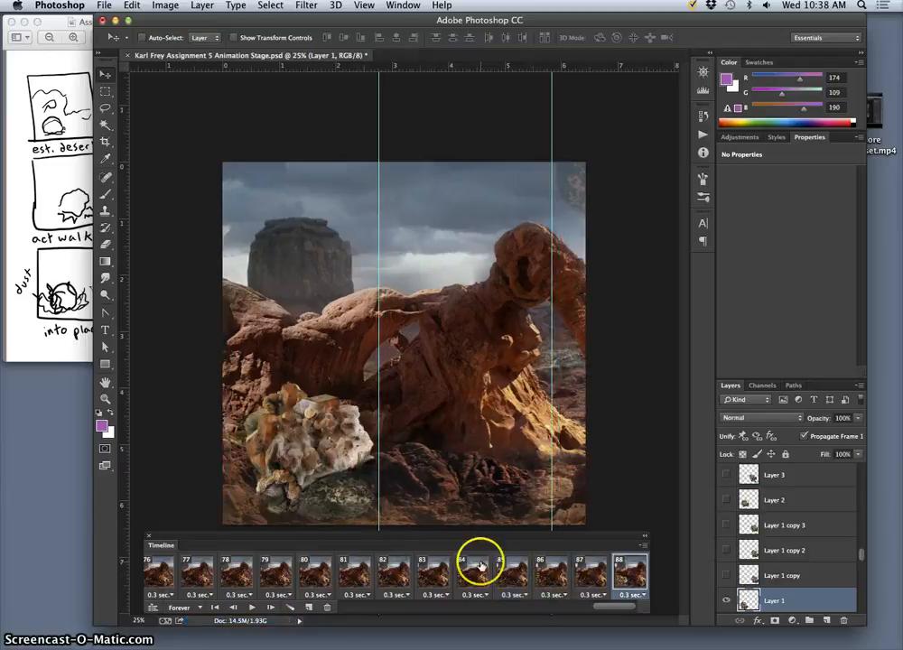
{"action": "key", "text": "super+s"}
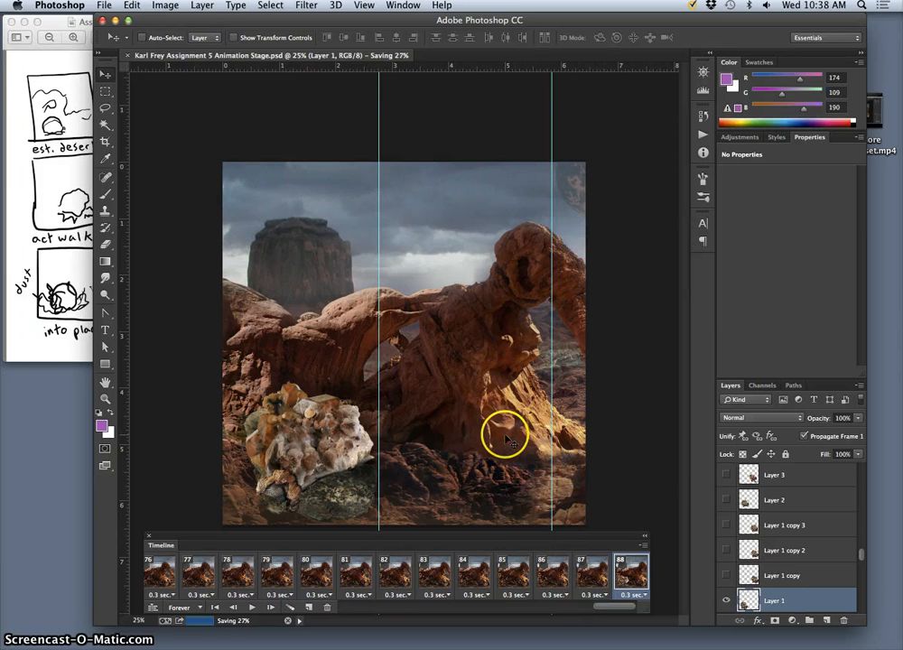
Switch to the Assignment #5 folder in Finder and open the Assignment 5 Animation Assets PSD in Photoshop.
{"action": "key", "text": "ctrl+Up"}
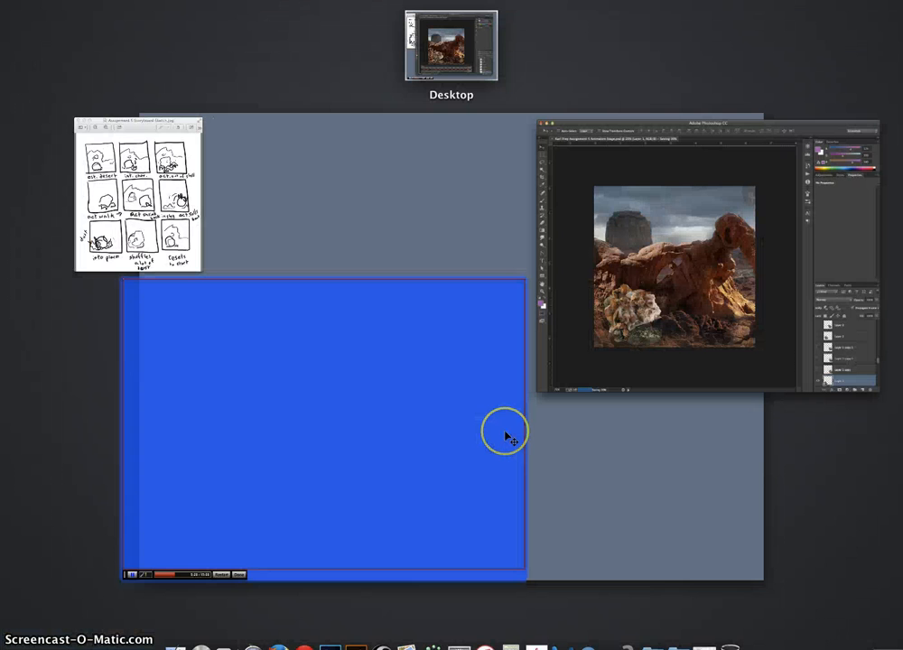
{"action": "left_click", "coordinate": [506, 434]}
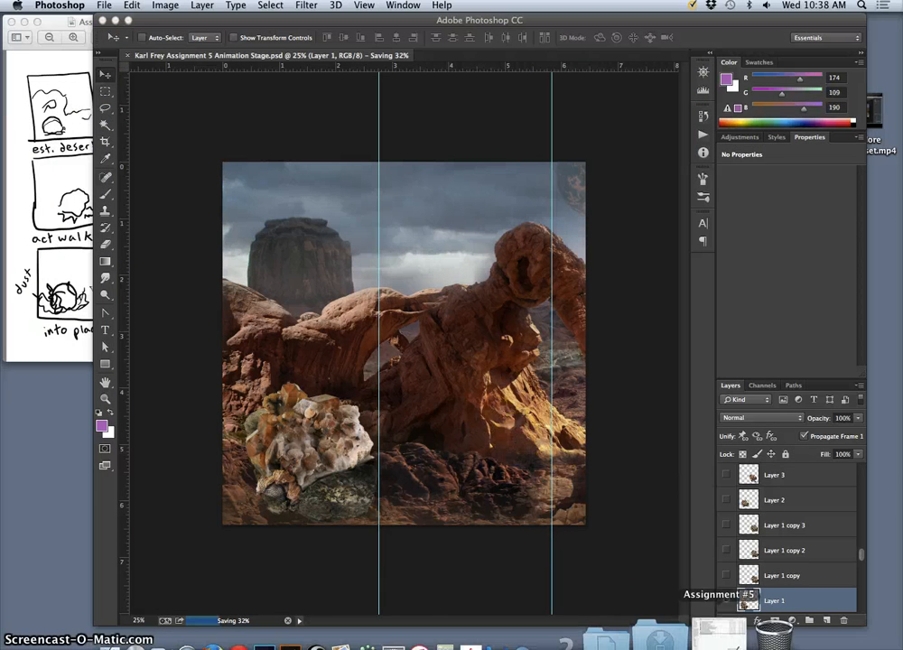
{"action": "left_click", "coordinate": [702, 642]}
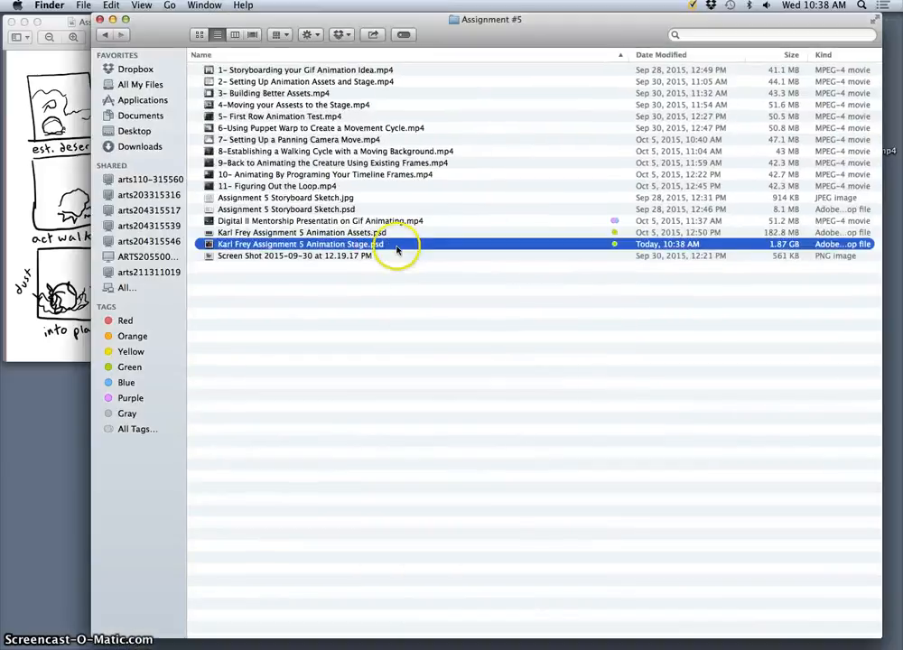
{"action": "left_click", "coordinate": [360, 233]}
{"action": "double_click", "coordinate": [359, 234]}
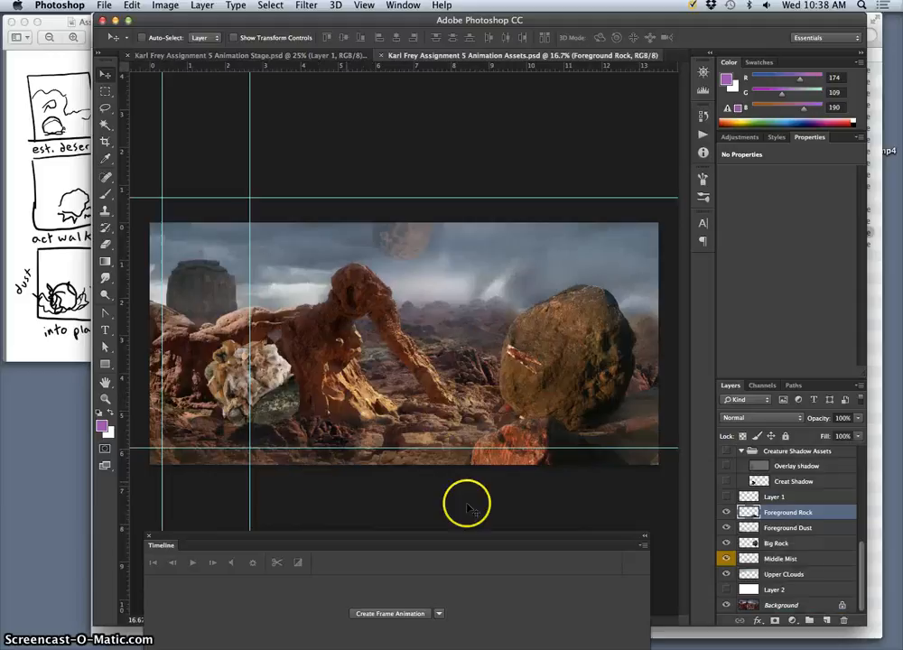
Look through the asset layers and collapse the Creature Puppet Assets group.
{"action": "scroll", "coordinate": [802, 539], "scroll_direction": "up", "scroll_amount": 5}
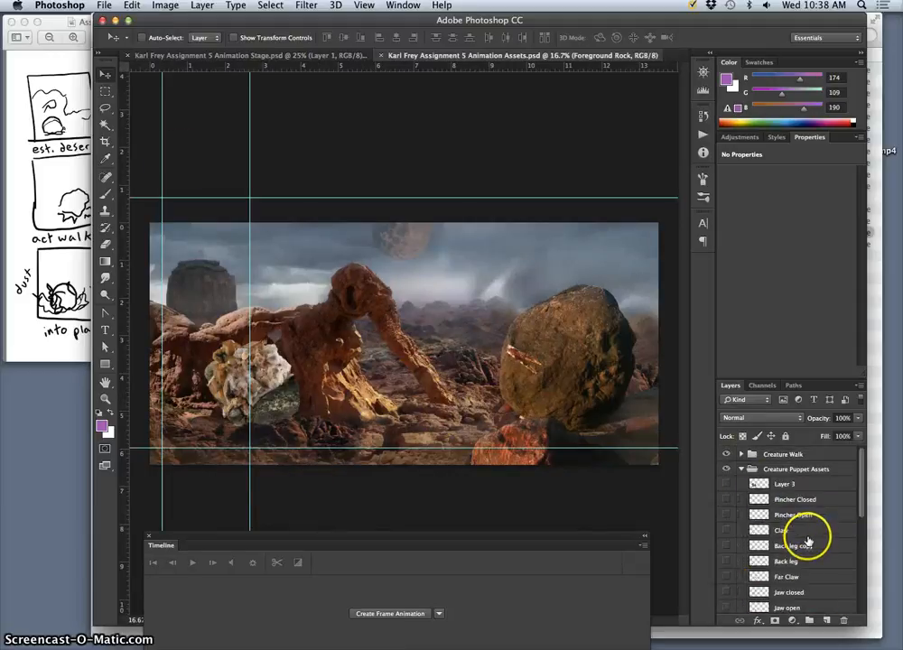
{"action": "scroll", "coordinate": [804, 535], "scroll_direction": "down", "scroll_amount": 5}
{"action": "scroll", "coordinate": [806, 532], "scroll_direction": "up", "scroll_amount": 10}
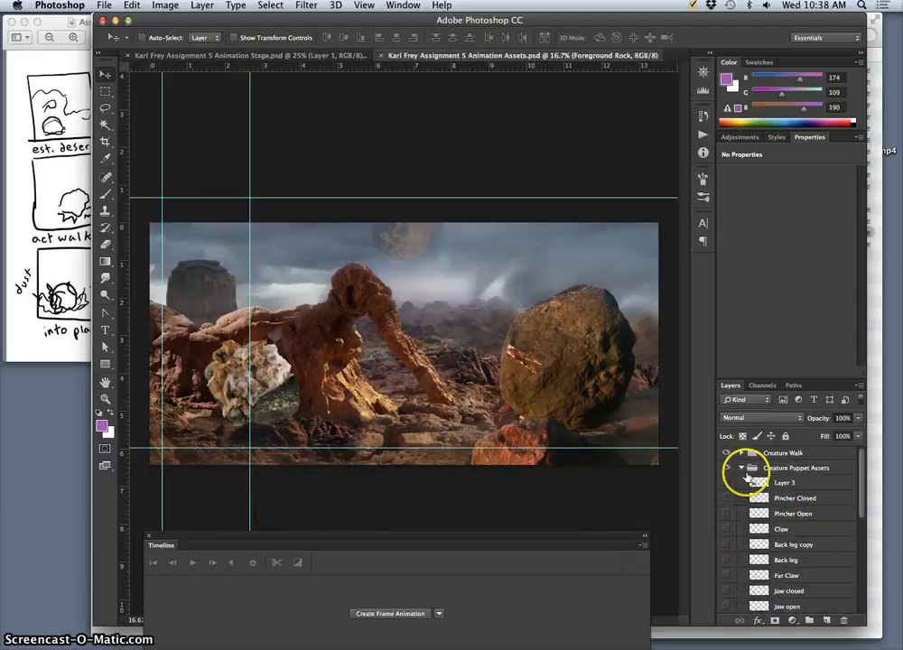
{"action": "left_click", "coordinate": [741, 469]}
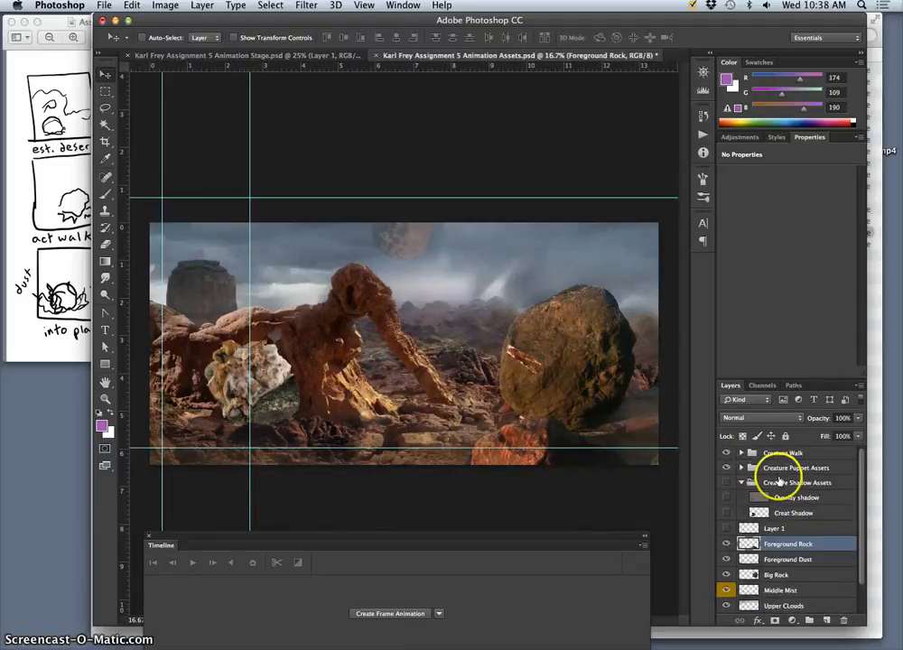
{"action": "scroll", "coordinate": [784, 494], "scroll_direction": "up", "scroll_amount": 1}
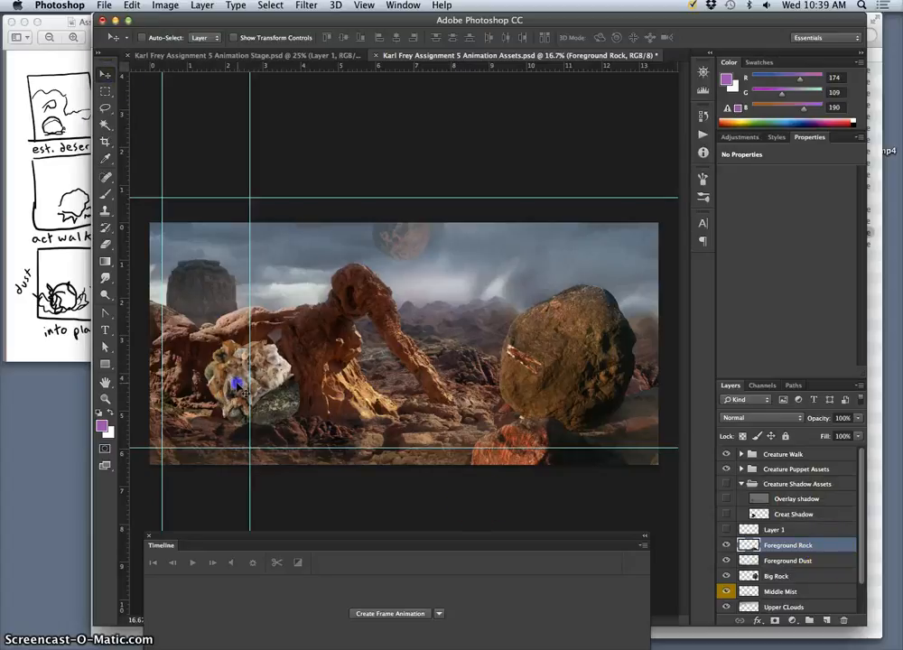
Hide the Foreground Rock, Foreground Dust, Big Rock, Middle Mist and Upper CLouds layers and the Creature Walk group.
{"action": "left_click_drag", "start_coordinate": [237, 386], "coordinate": [209, 378]}
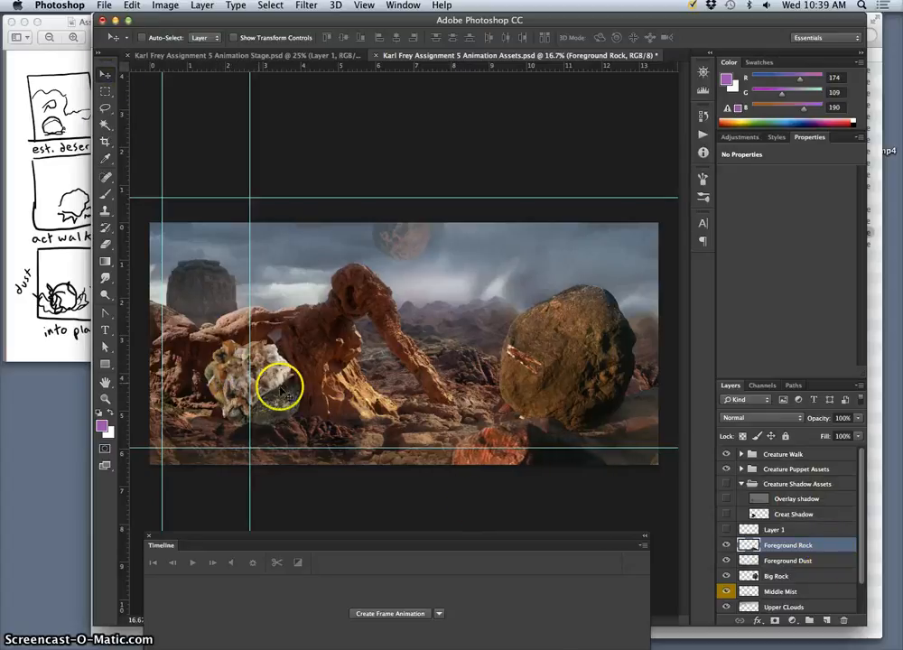
{"action": "key", "text": "super+z"}
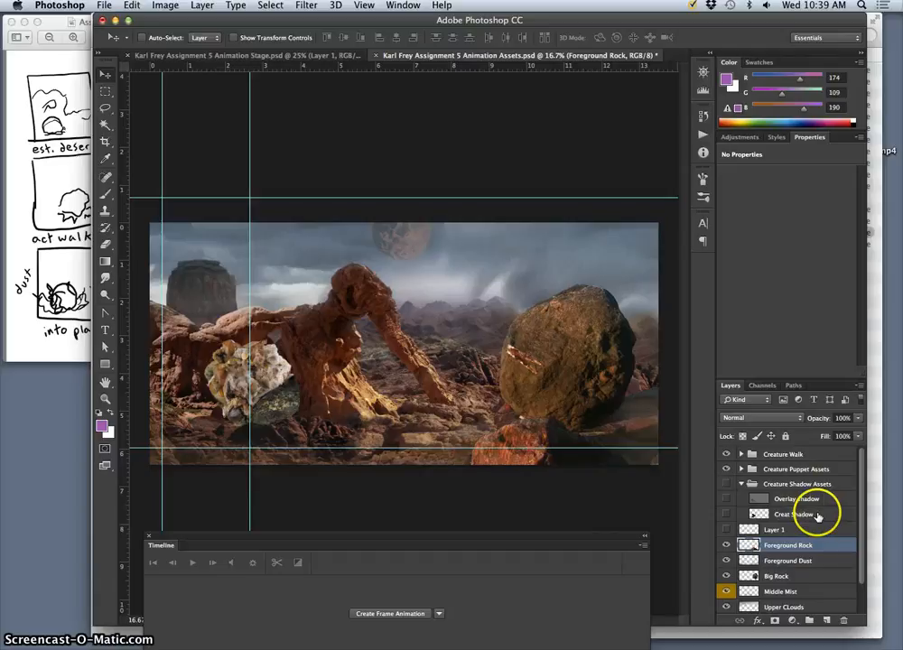
{"action": "left_click", "coordinate": [726, 545]}
{"action": "left_click", "coordinate": [726, 560]}
{"action": "scroll", "coordinate": [727, 576], "scroll_direction": "down", "scroll_amount": 1}
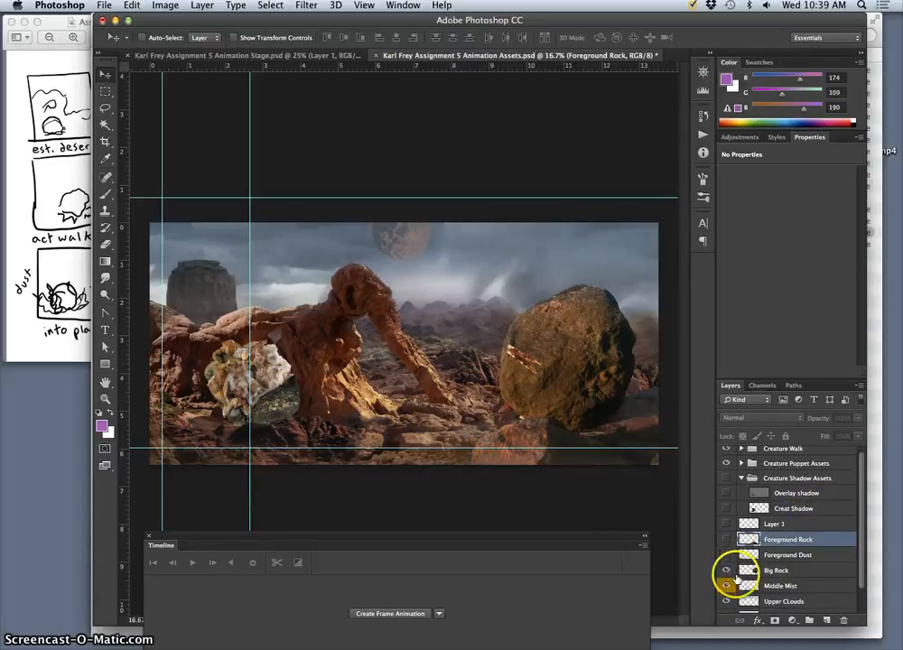
{"action": "left_click", "coordinate": [727, 567]}
{"action": "scroll", "coordinate": [732, 580], "scroll_direction": "down", "scroll_amount": 2}
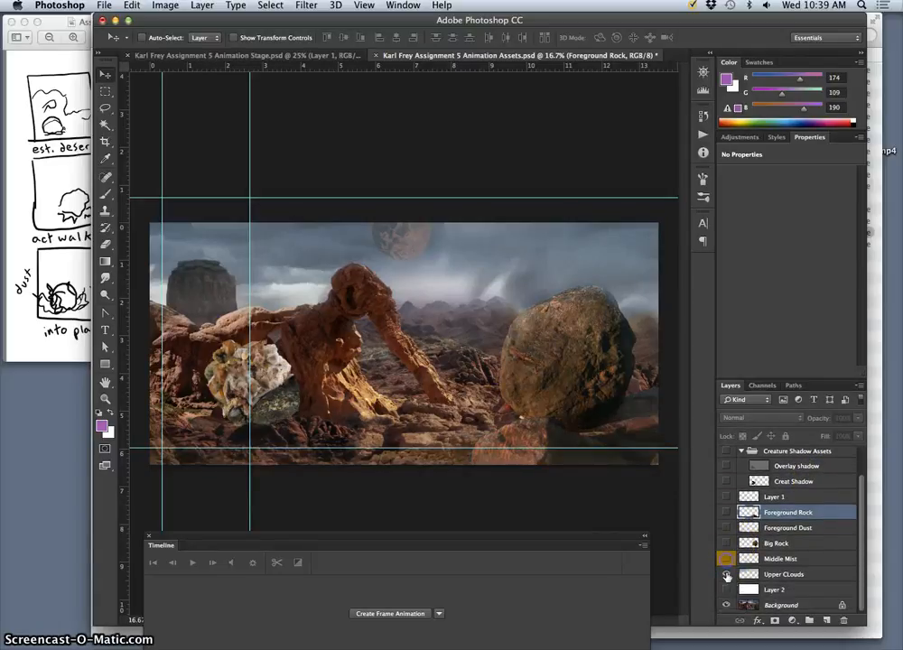
{"action": "left_click", "coordinate": [727, 574]}
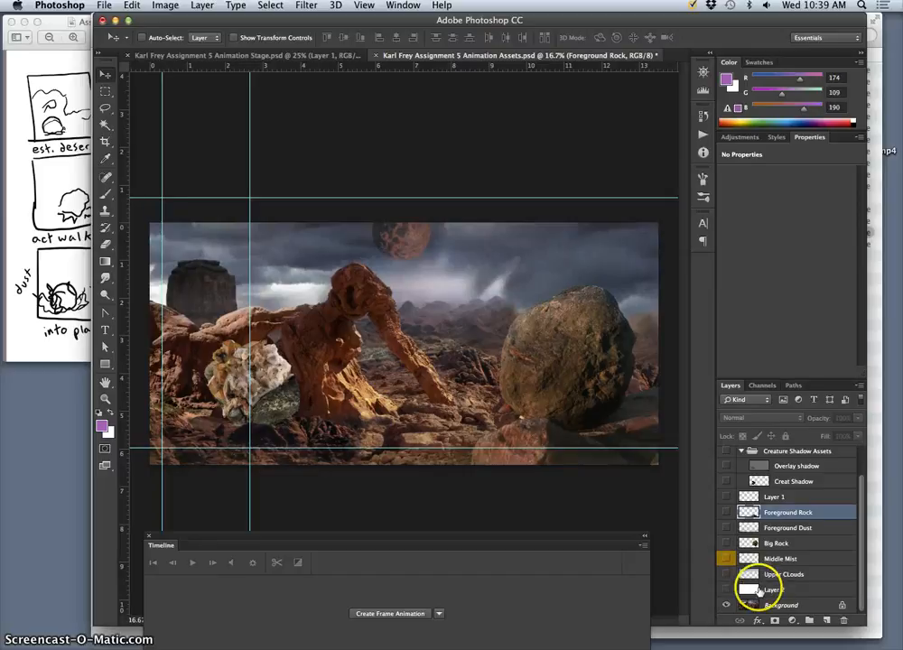
{"action": "scroll", "coordinate": [761, 592], "scroll_direction": "up", "scroll_amount": 2}
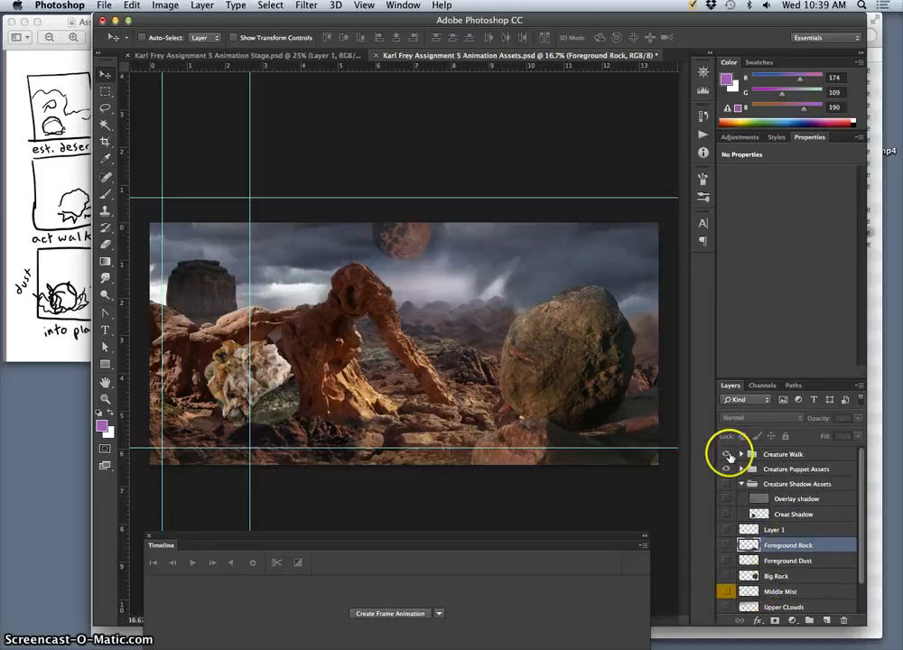
Duplicate the CREATURE core layer in the Creature Puppet Assets group and rotate the copy by -30 degrees.
{"action": "left_click", "coordinate": [741, 471]}
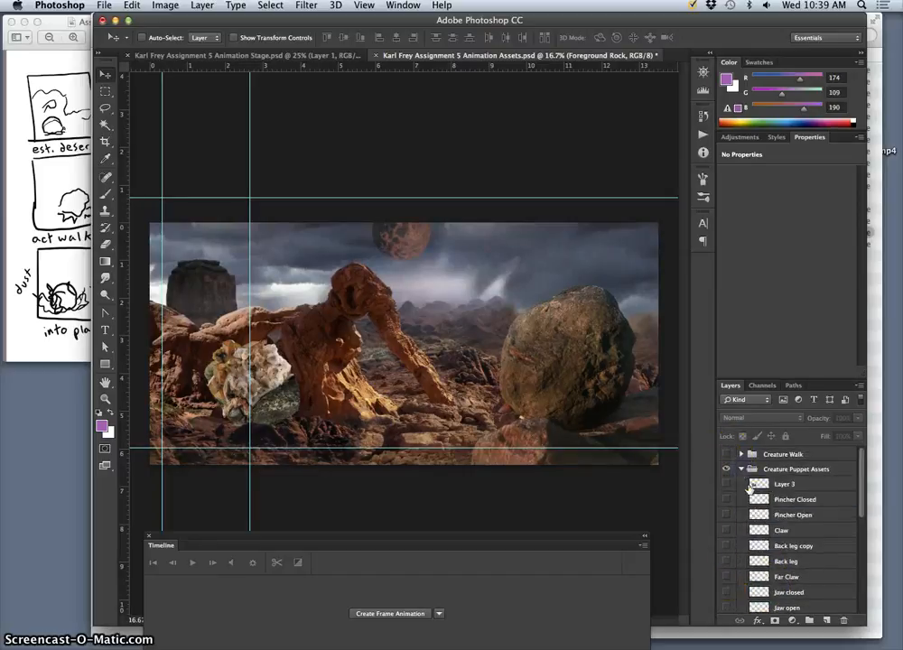
{"action": "scroll", "coordinate": [756, 502], "scroll_direction": "down", "scroll_amount": 10}
{"action": "scroll", "coordinate": [757, 504], "scroll_direction": "up", "scroll_amount": 4}
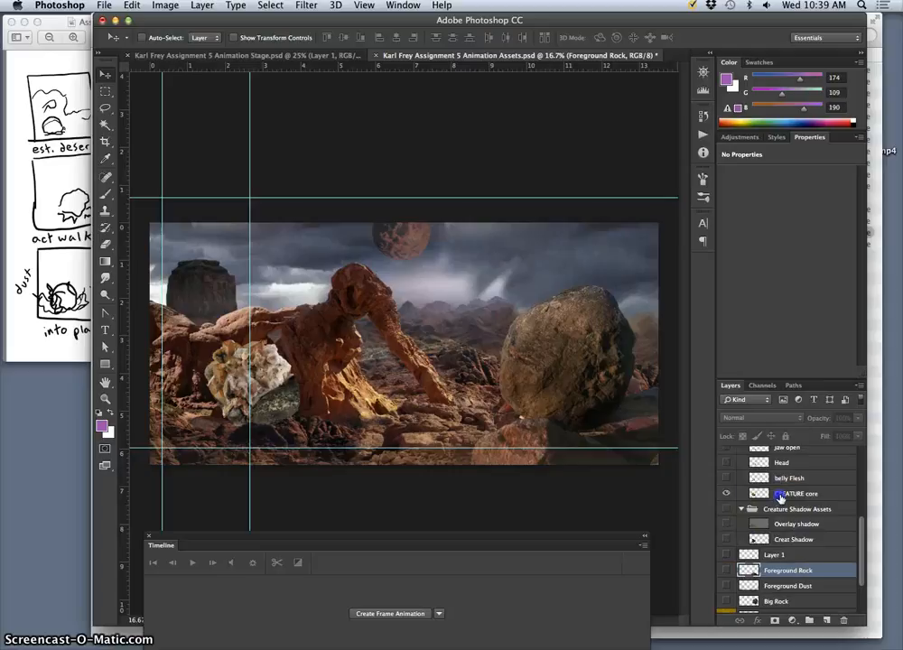
{"action": "left_click", "coordinate": [779, 494]}
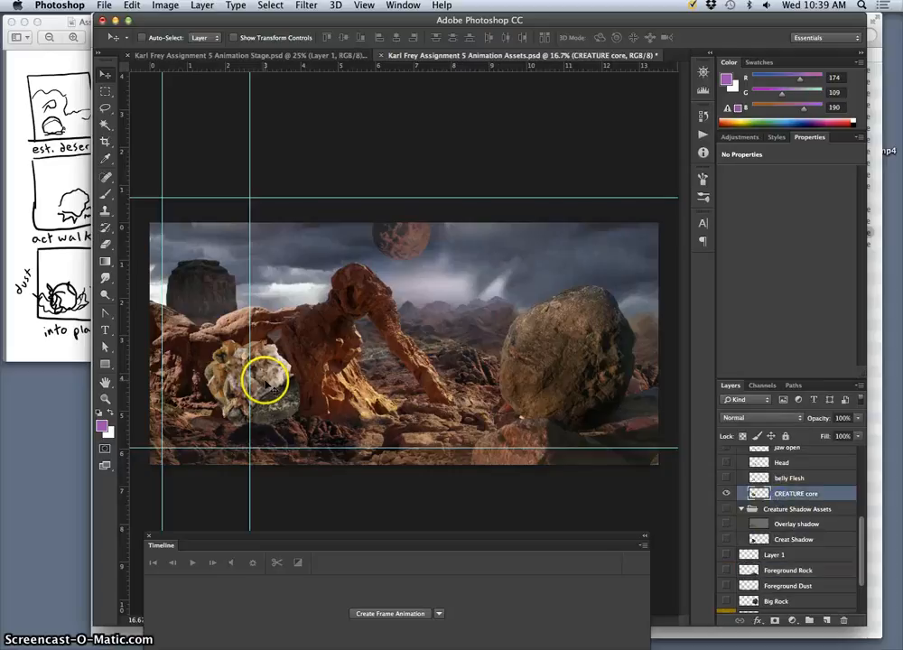
{"action": "key", "text": "super+j"}
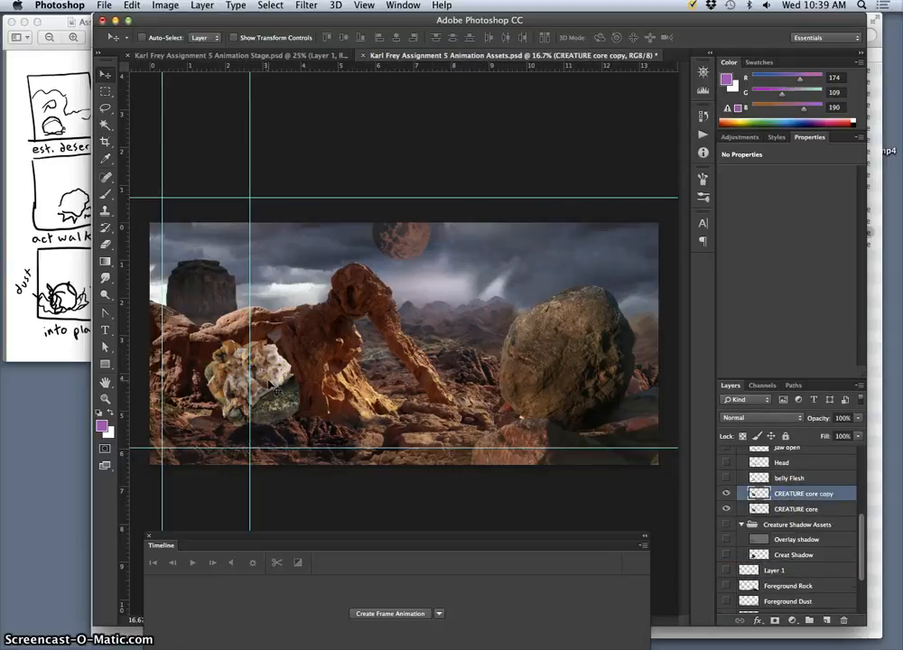
{"action": "key", "text": "super+t"}
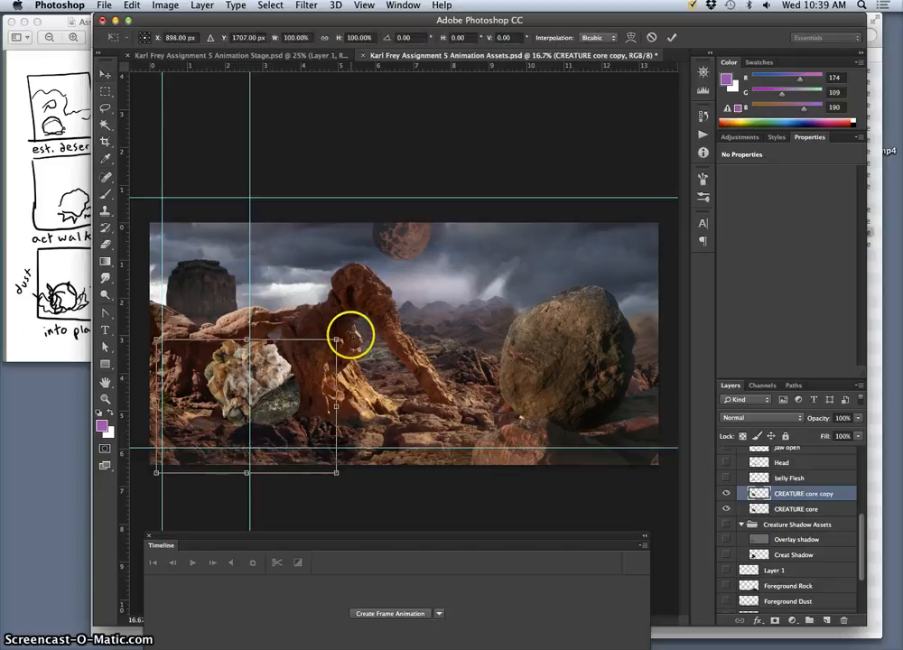
{"action": "left_click_drag", "start_coordinate": [342, 330], "coordinate": [305, 312]}
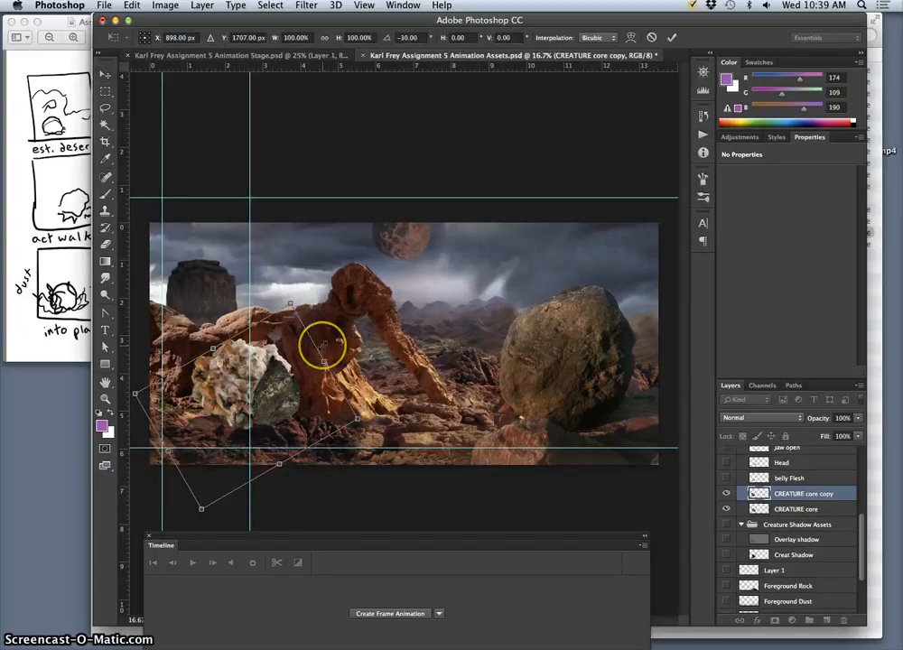
{"action": "key", "text": "Return"}
Duplicate the first rotated creature copy, rotate the duplicate by -30 degrees and shift it to about X 898, Y 1621 px.
{"action": "key", "text": "super+j"}
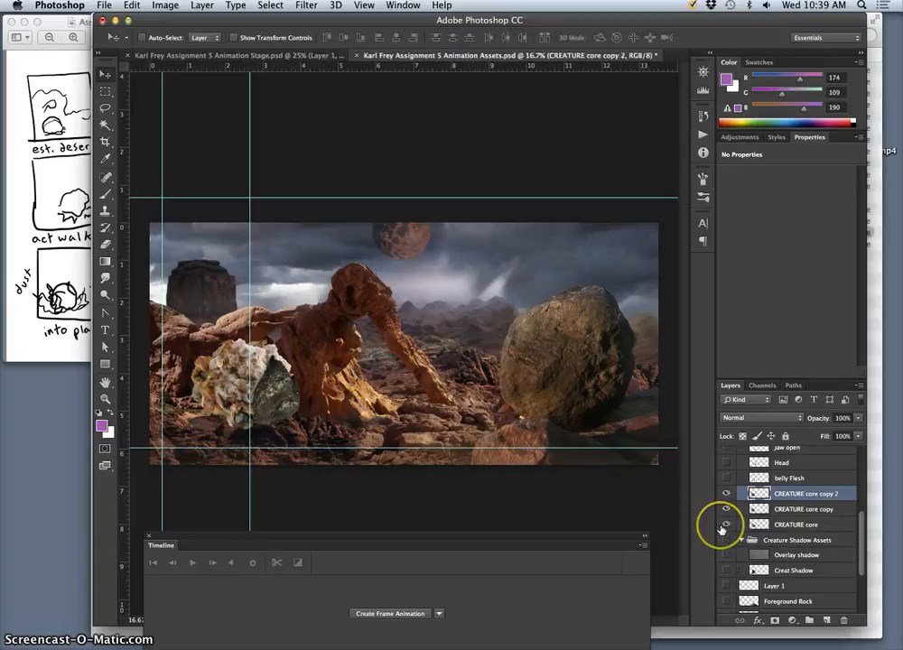
{"action": "key", "text": "super+t"}
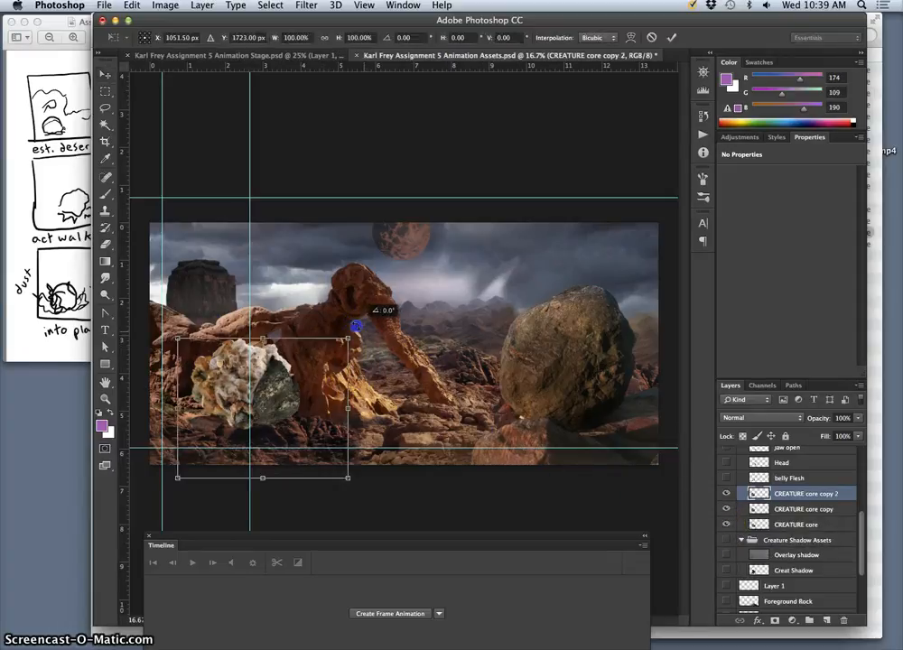
{"action": "left_click_drag", "start_coordinate": [356, 326], "coordinate": [310, 312]}
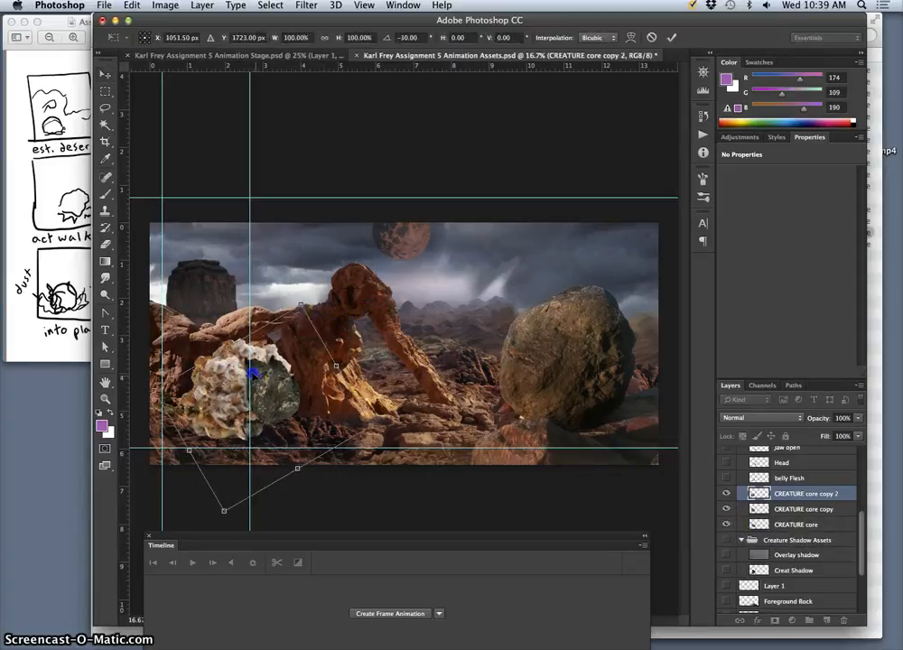
{"action": "left_click_drag", "start_coordinate": [253, 373], "coordinate": [242, 370]}
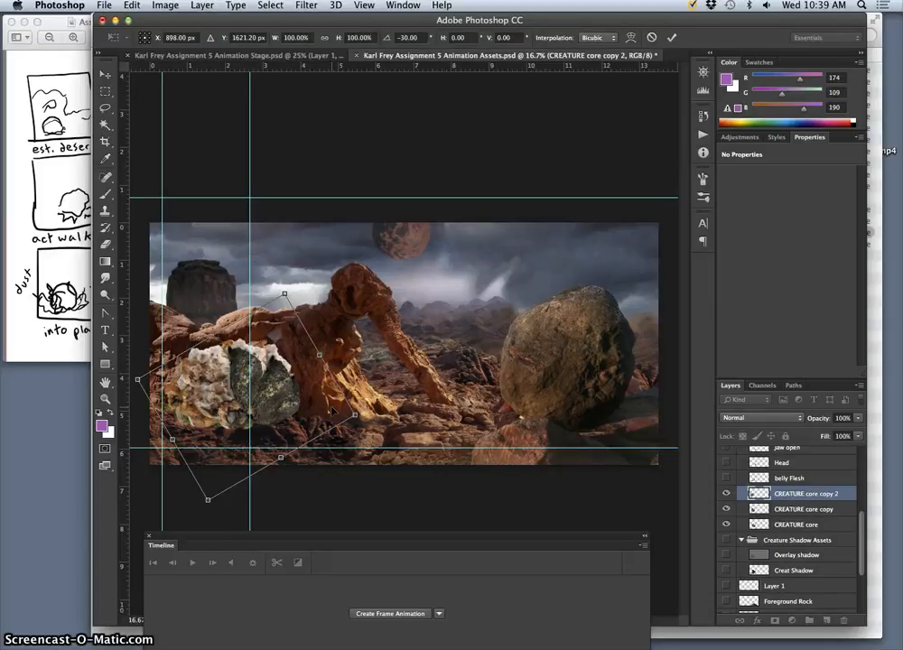
{"action": "key", "text": "Return"}
Duplicate CREATURE core copy 2, rotate the duplicate by -30 degrees and move it to about X 795, Y 1552 px.
{"action": "key", "text": "ctrl+j"}
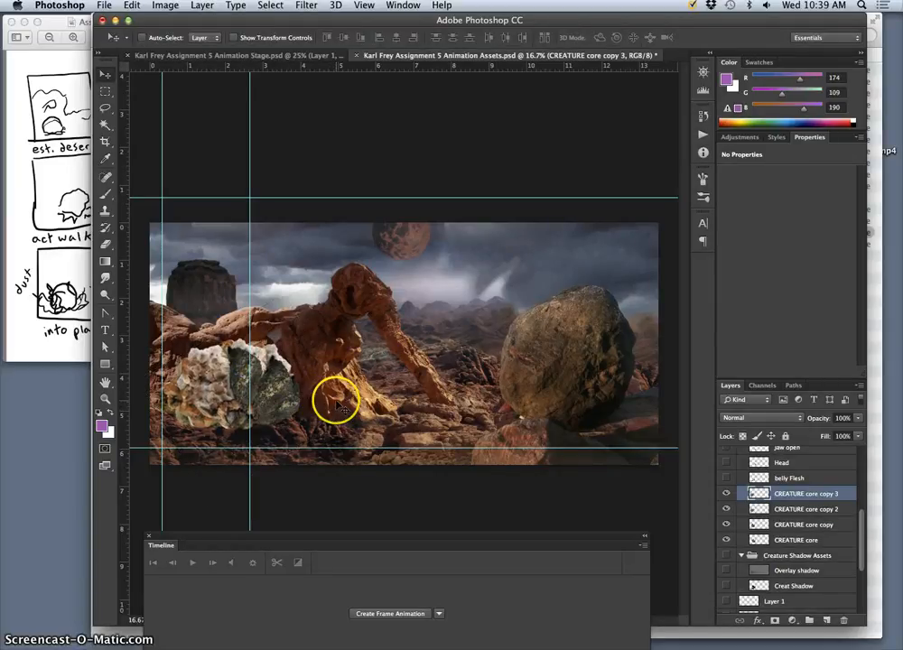
{"action": "key", "text": "ctrl+t"}
{"action": "left_click_drag", "start_coordinate": [339, 316], "coordinate": [275, 295]}
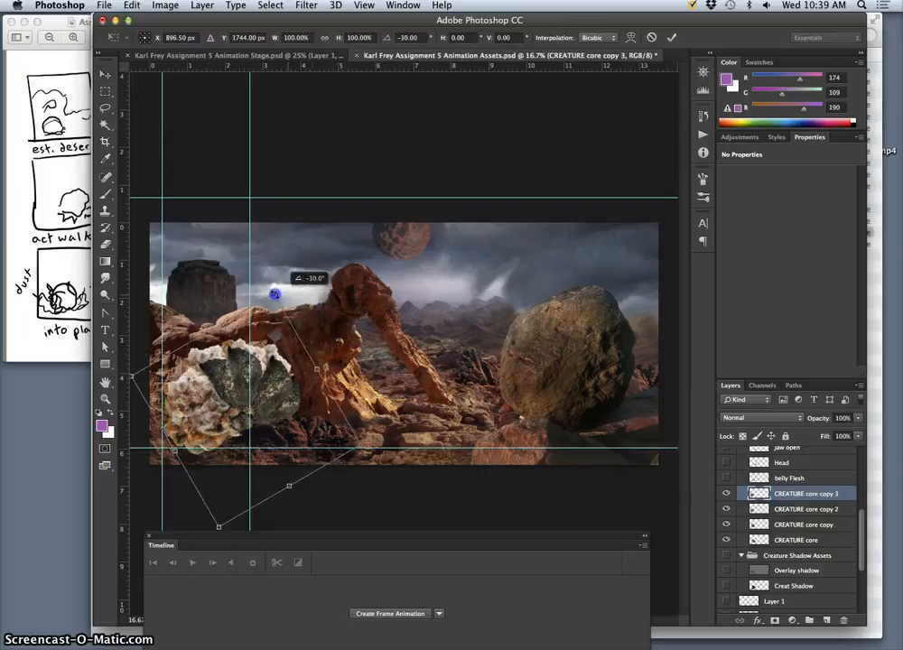
{"action": "left_click_drag", "start_coordinate": [230, 383], "coordinate": [217, 363]}
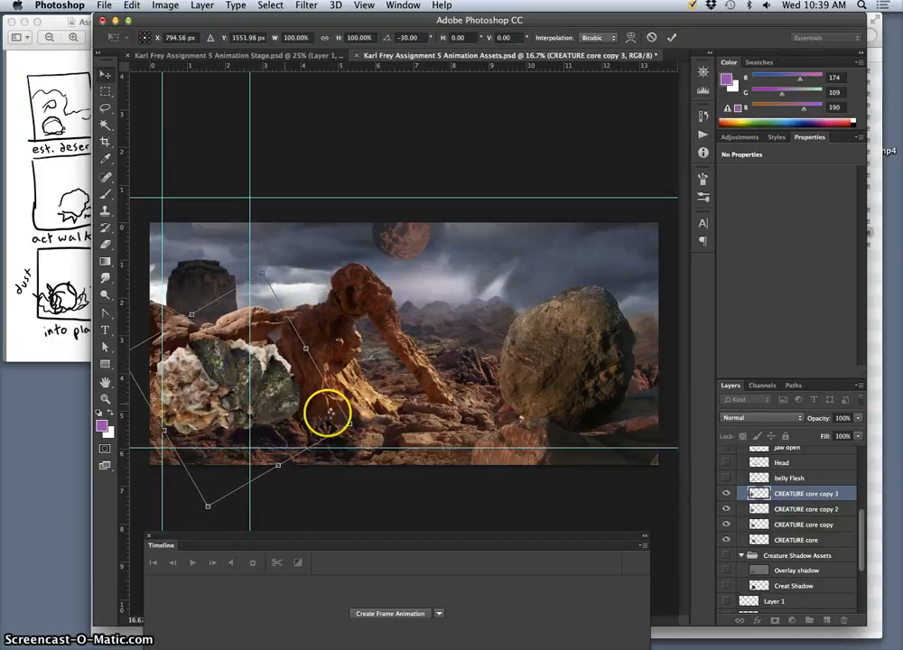
{"action": "key", "text": "Return"}
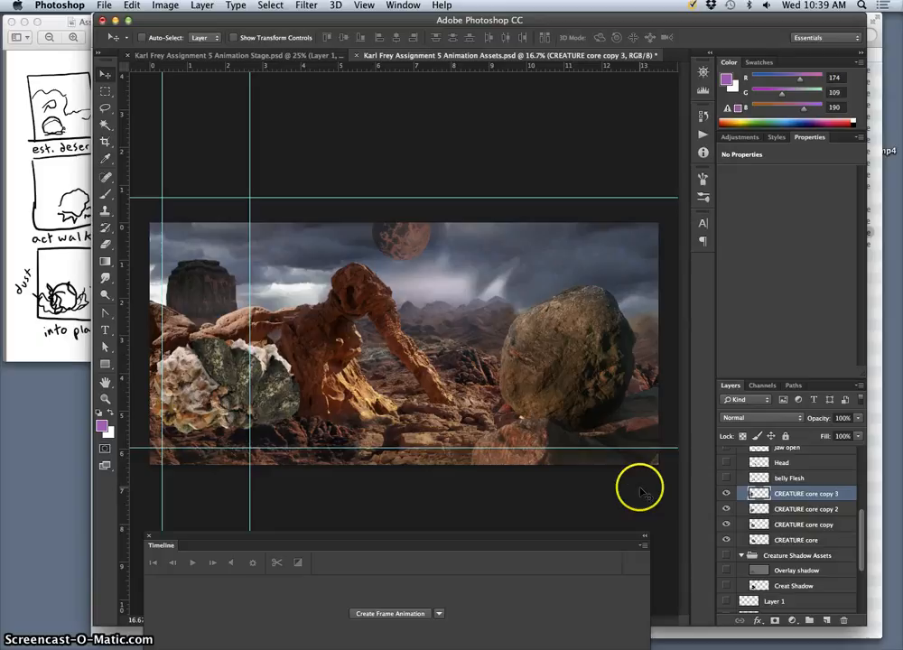
Duplicate CREATURE core copy 3, rotate the duplicate by about -50 degrees and move it to about X 504, Y 1394 px.
{"action": "key", "text": "ctrl+j"}
{"action": "key", "text": "ctrl+t"}
{"action": "left_click_drag", "start_coordinate": [336, 309], "coordinate": [196, 265]}
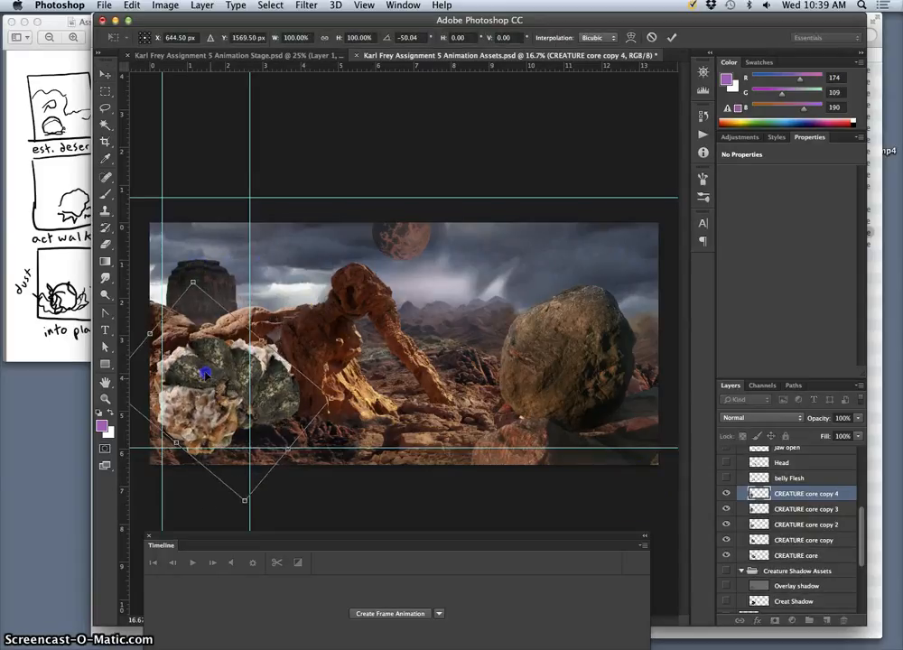
{"action": "left_click_drag", "start_coordinate": [205, 371], "coordinate": [191, 359]}
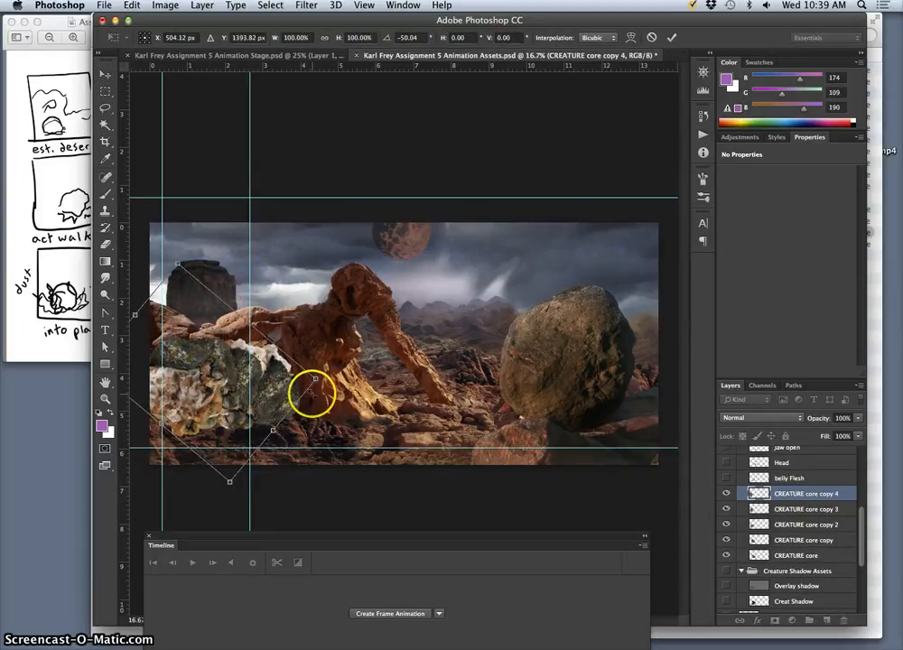
{"action": "key", "text": "Return"}
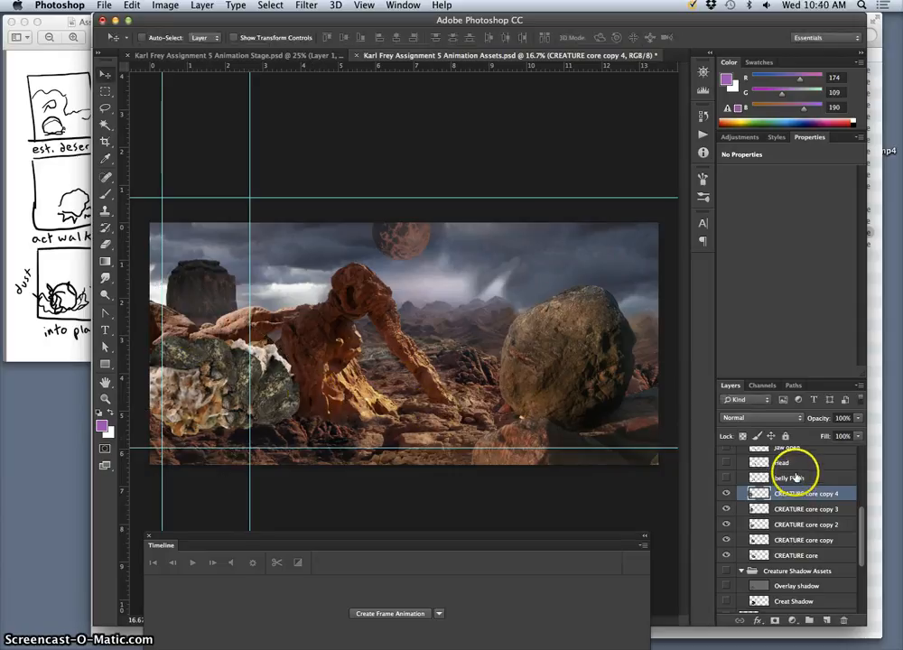
Duplicate CREATURE core copy 4, rotate the duplicate by -45 degrees and move it to about X 65, Y 1165 px.
{"action": "key", "text": "ctrl+j"}
{"action": "key", "text": "ctrl+t"}
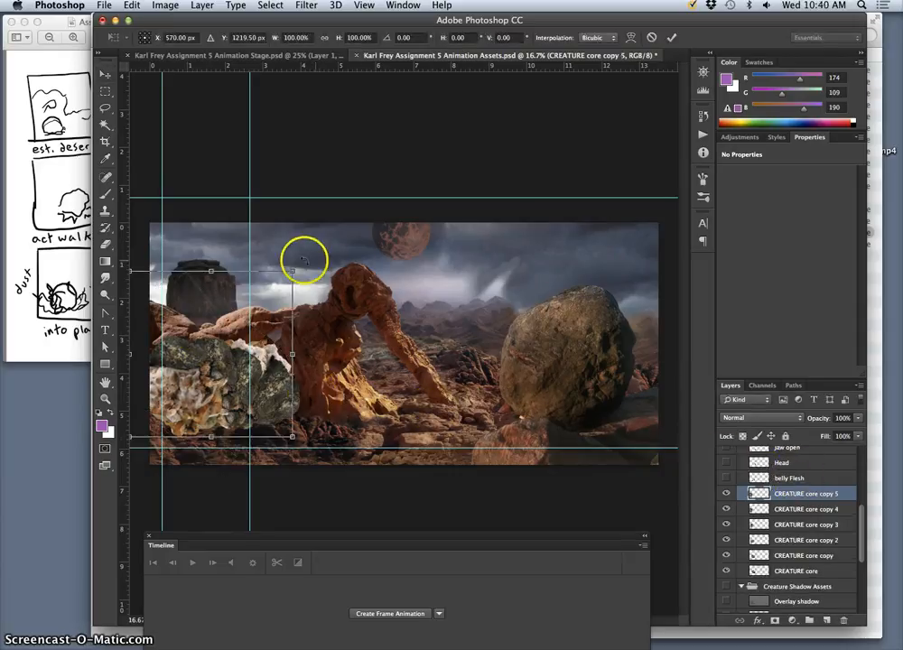
{"action": "left_click_drag", "start_coordinate": [301, 256], "coordinate": [226, 241]}
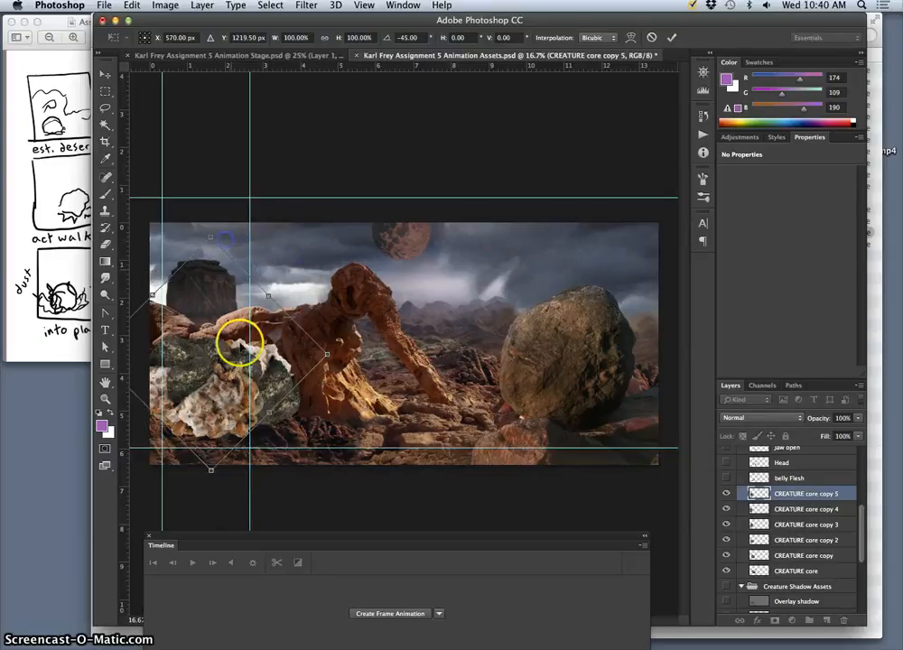
{"action": "left_click_drag", "start_coordinate": [230, 383], "coordinate": [178, 375]}
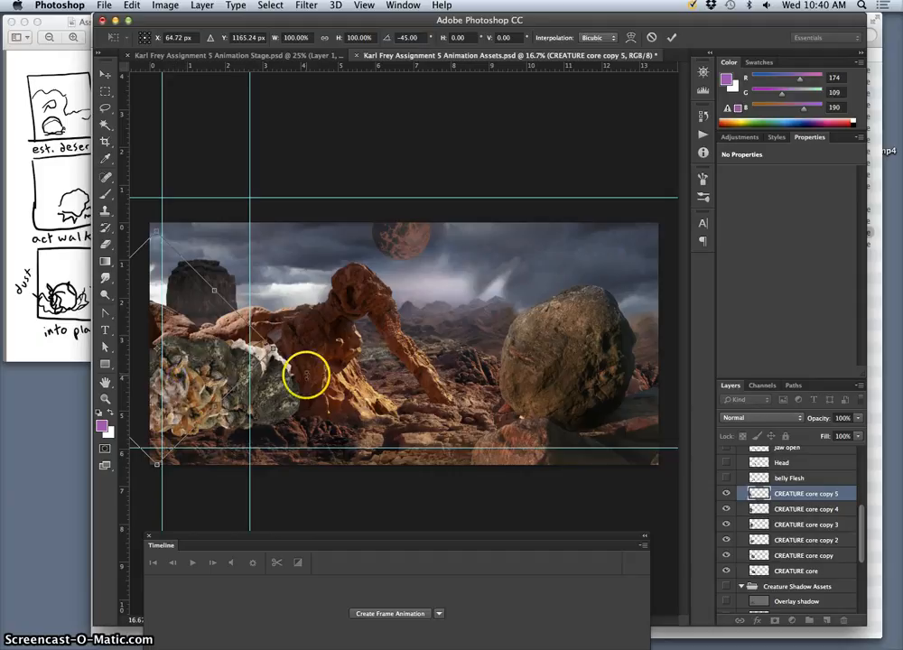
{"action": "key", "text": "Return"}
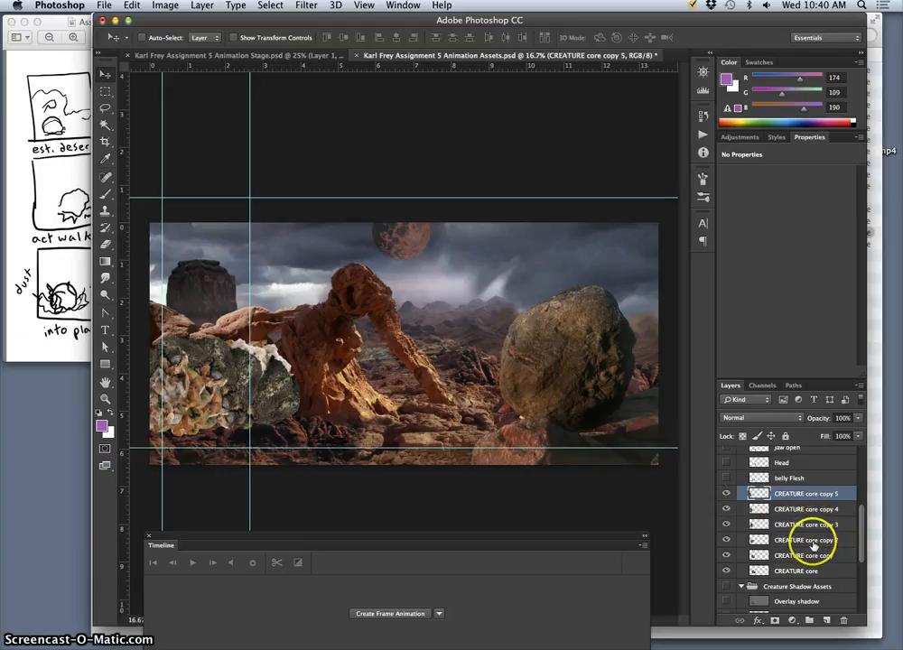
Duplicate CREATURE core copy 5, rotate the duplicate by about -68 degrees and shift it partly past the canvas's left edge.
{"action": "key", "text": "super+j"}
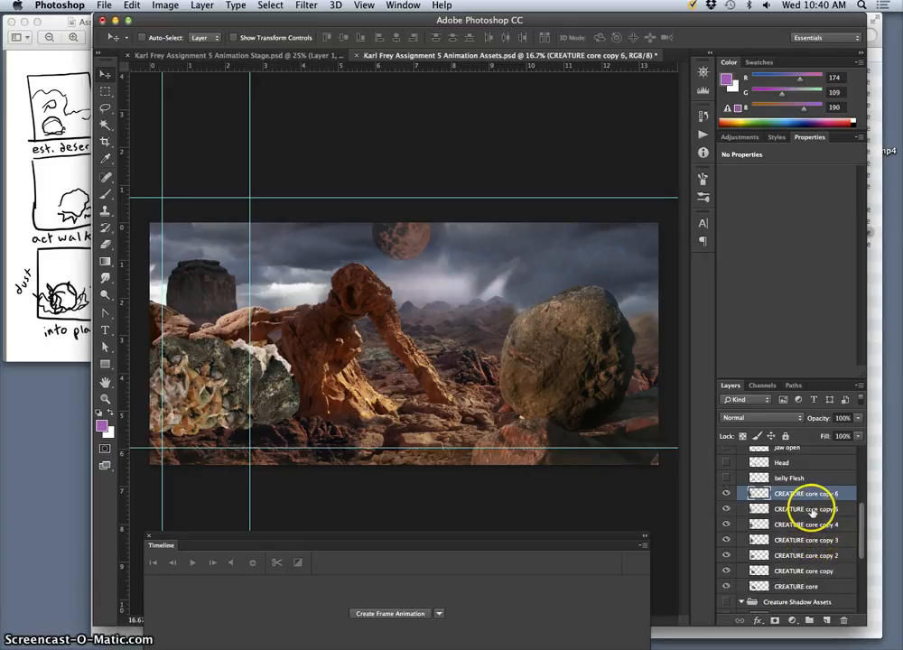
{"action": "key", "text": "super+t"}
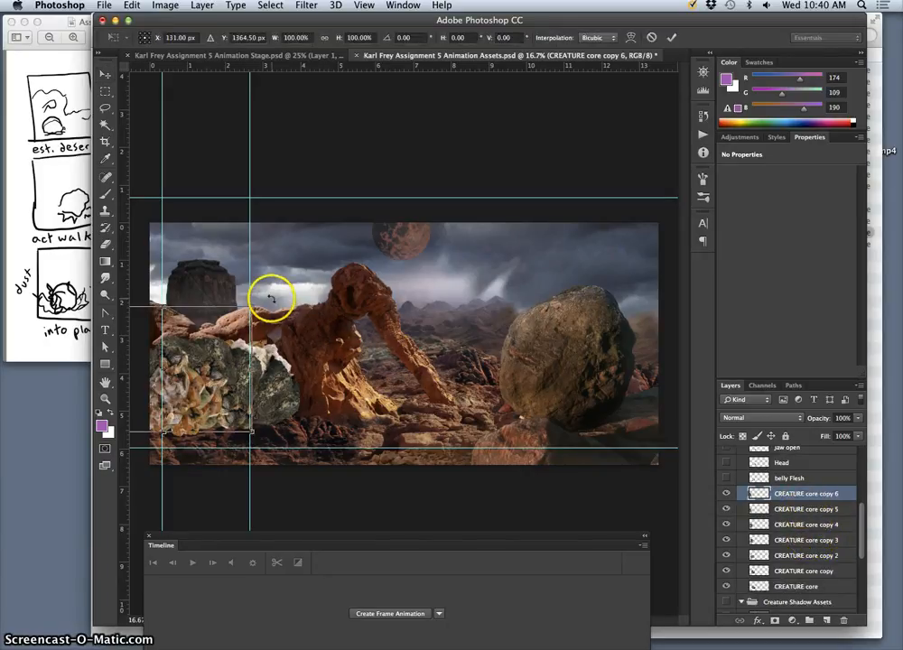
{"action": "left_click_drag", "start_coordinate": [268, 297], "coordinate": [168, 263]}
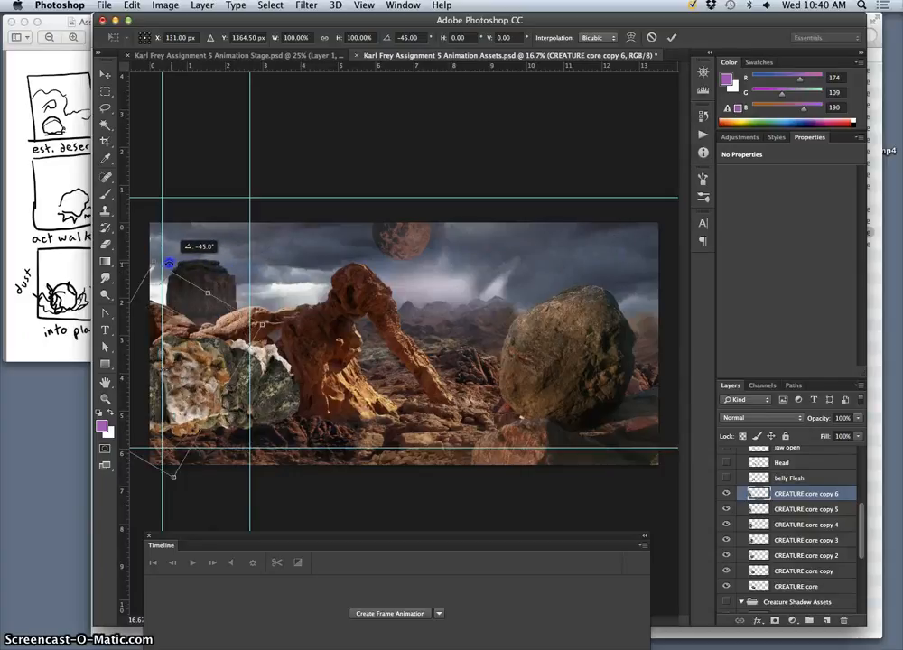
{"action": "left_click_drag", "start_coordinate": [201, 359], "coordinate": [177, 369]}
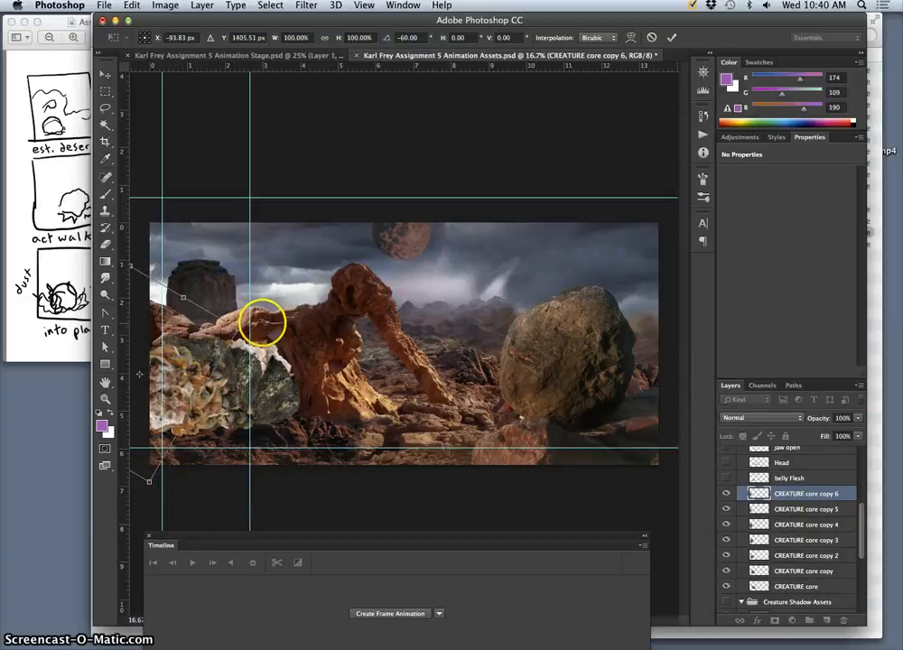
{"action": "left_click_drag", "start_coordinate": [262, 323], "coordinate": [253, 309]}
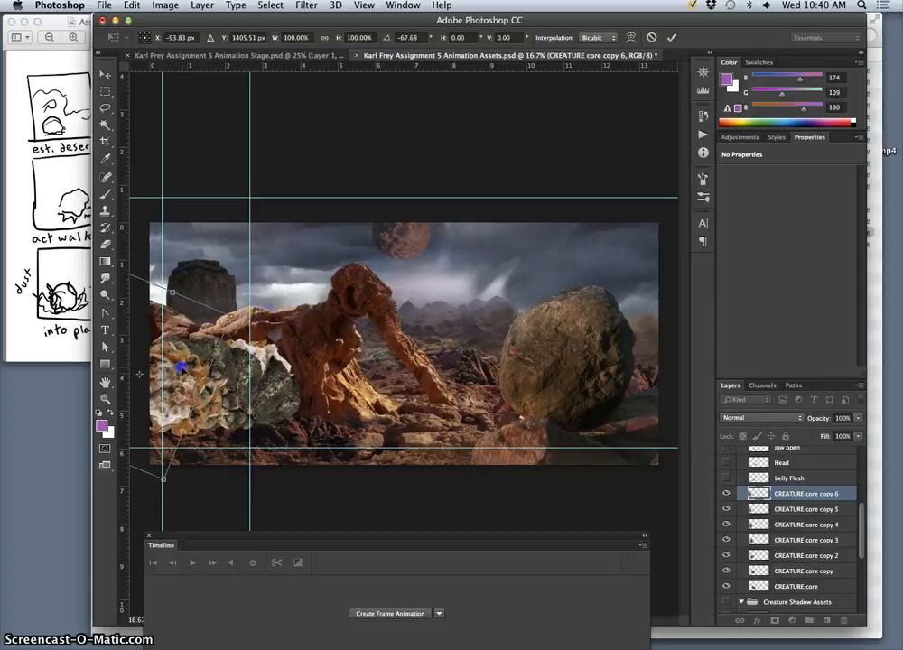
{"action": "left_click_drag", "start_coordinate": [182, 366], "coordinate": [177, 370]}
{"action": "double_click", "coordinate": [268, 364]}
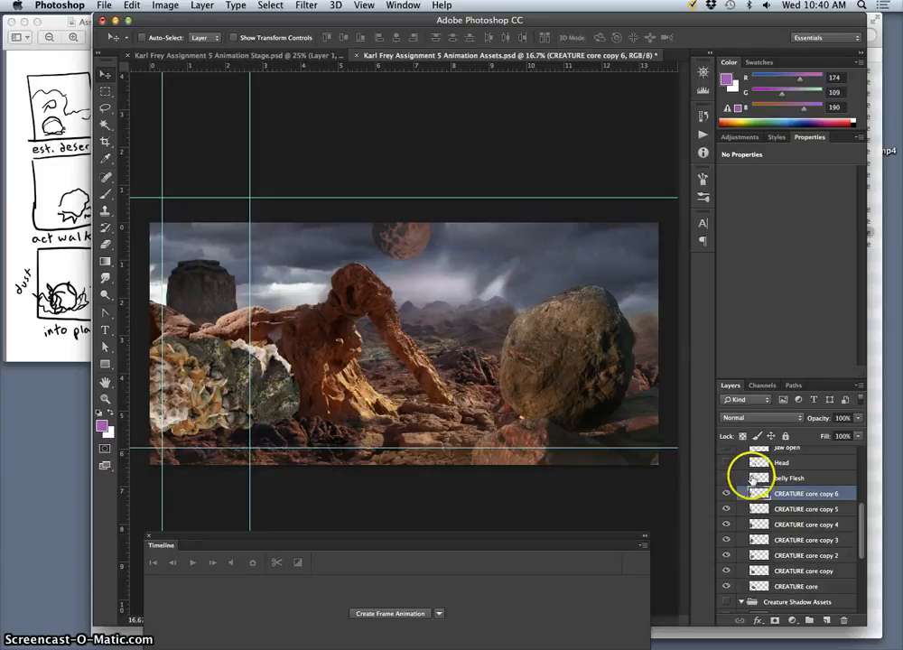
Duplicate CREATURE core copy 6, rotate the duplicate by -30 degrees and move it to about X -483, Y 1444 px.
{"action": "key", "text": "super+j"}
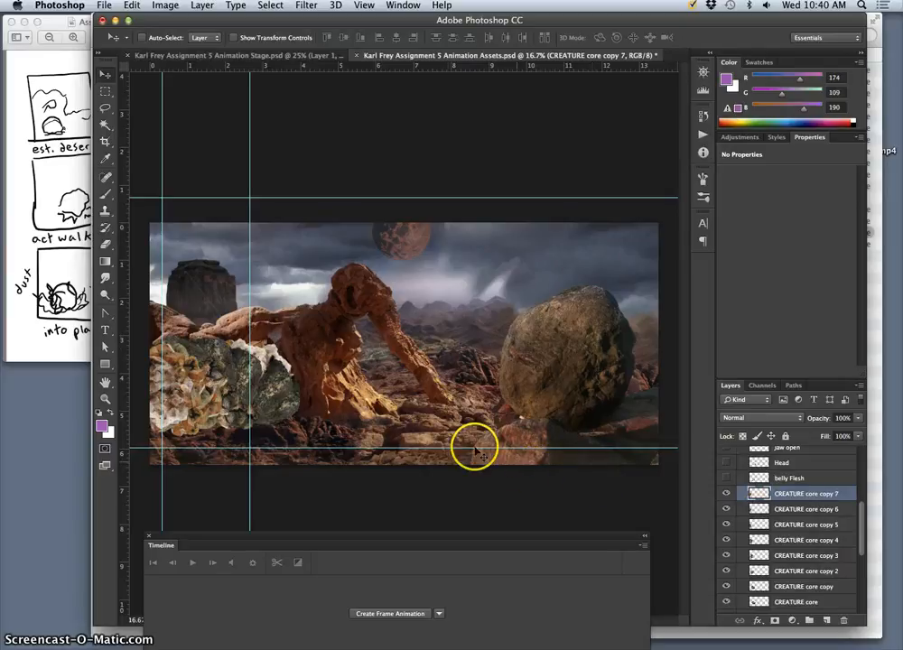
{"action": "key", "text": "super+t"}
{"action": "left_click_drag", "start_coordinate": [209, 263], "coordinate": [158, 252]}
{"action": "left_click_drag", "start_coordinate": [192, 386], "coordinate": [163, 390]}
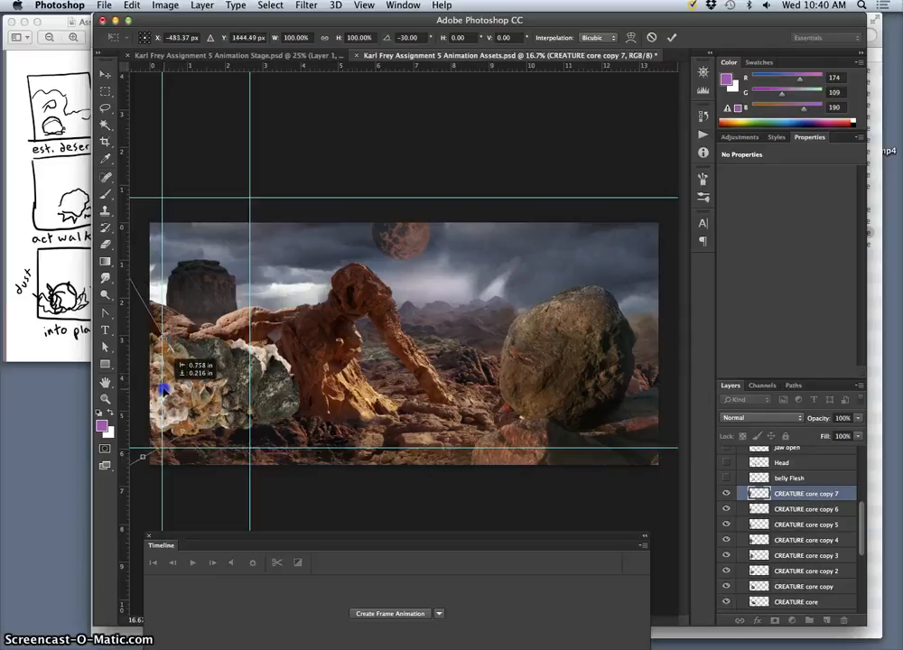
{"action": "key", "text": "Return"}
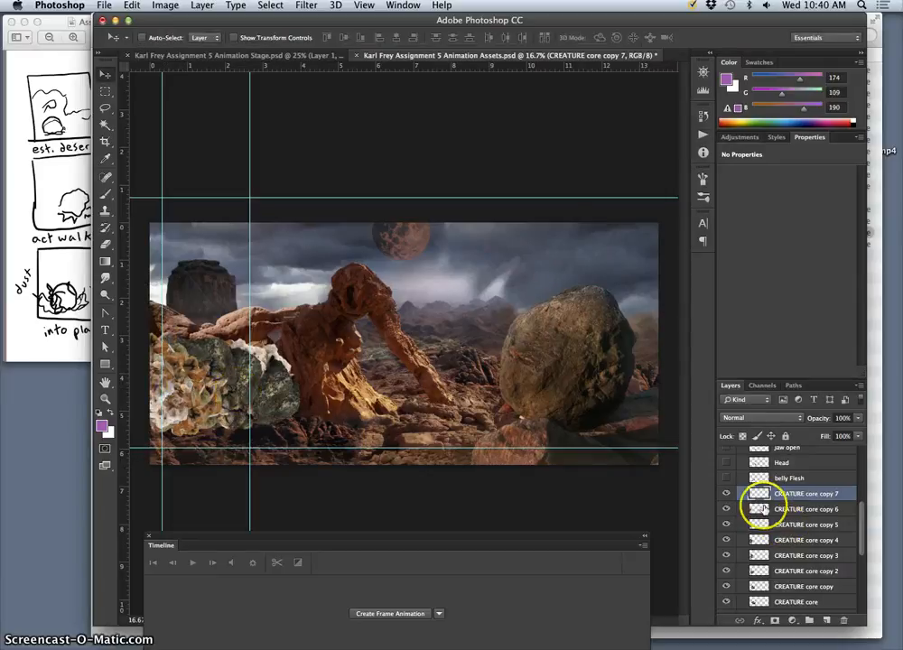
Select the layers CREATURE core copy through CREATURE core copy 7 and float the assets document in its own window.
{"action": "scroll", "coordinate": [807, 520], "scroll_direction": "down", "scroll_amount": 3}
{"action": "scroll", "coordinate": [803, 503], "scroll_direction": "up", "scroll_amount": 1}
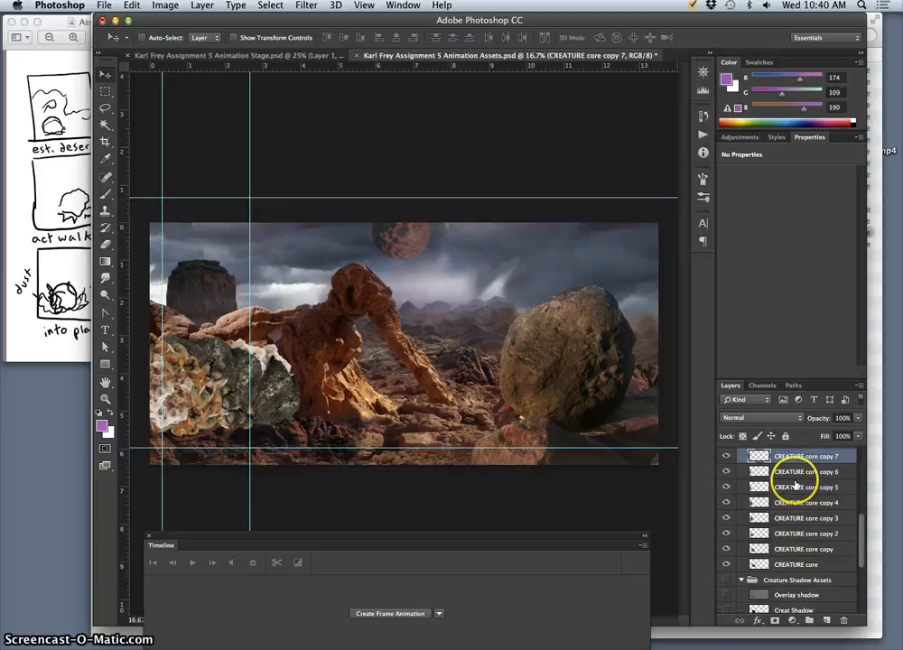
{"action": "left_click", "coordinate": [793, 549], "text": "shift"}
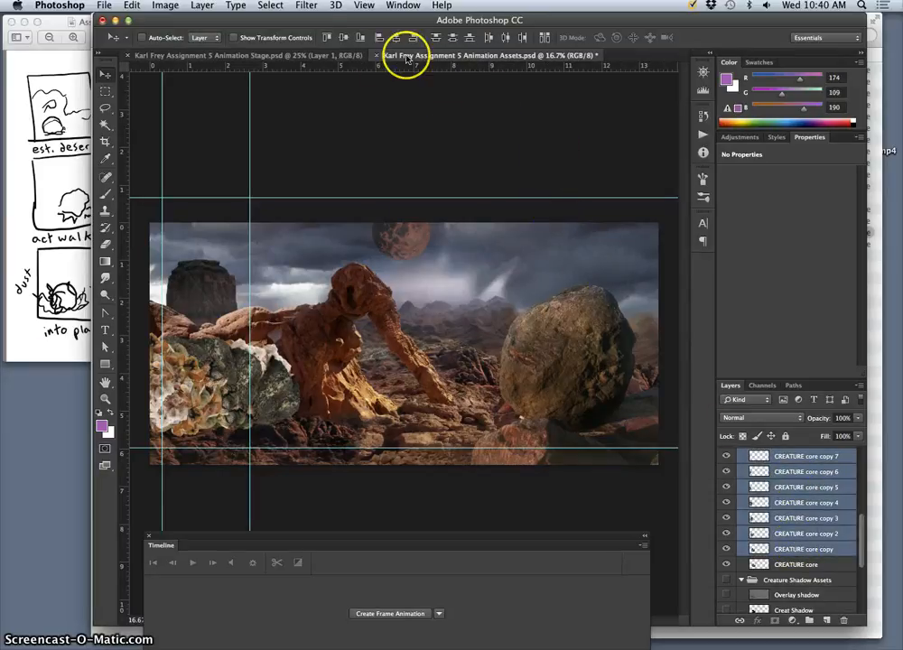
{"action": "left_click_drag", "start_coordinate": [406, 59], "coordinate": [72, 444]}
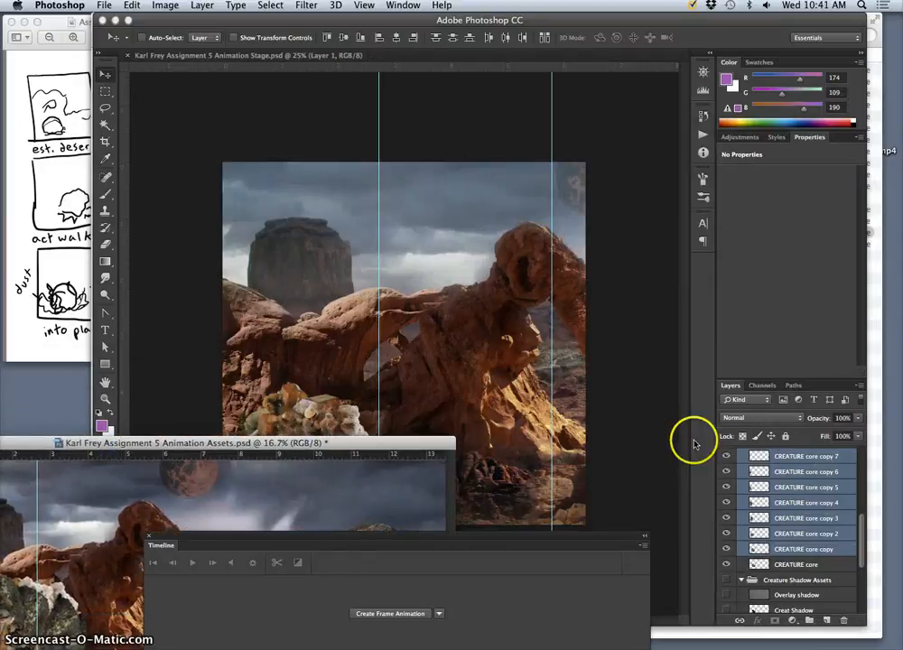
Copy the seven selected creature layers from the assets file into the Animation Stage document, directly above Layer 1.
{"action": "left_click", "coordinate": [629, 441]}
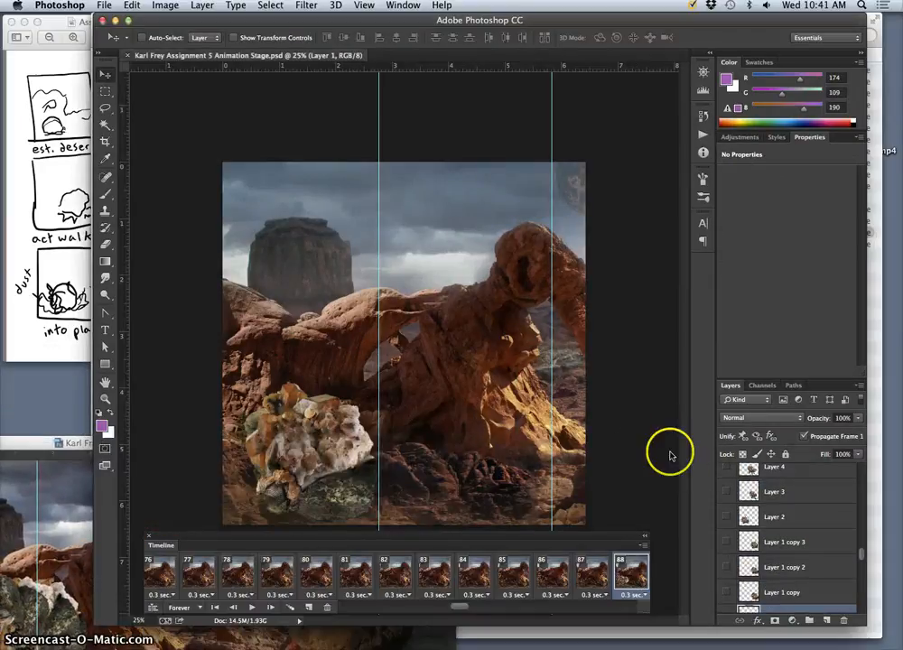
{"action": "left_click", "coordinate": [66, 443]}
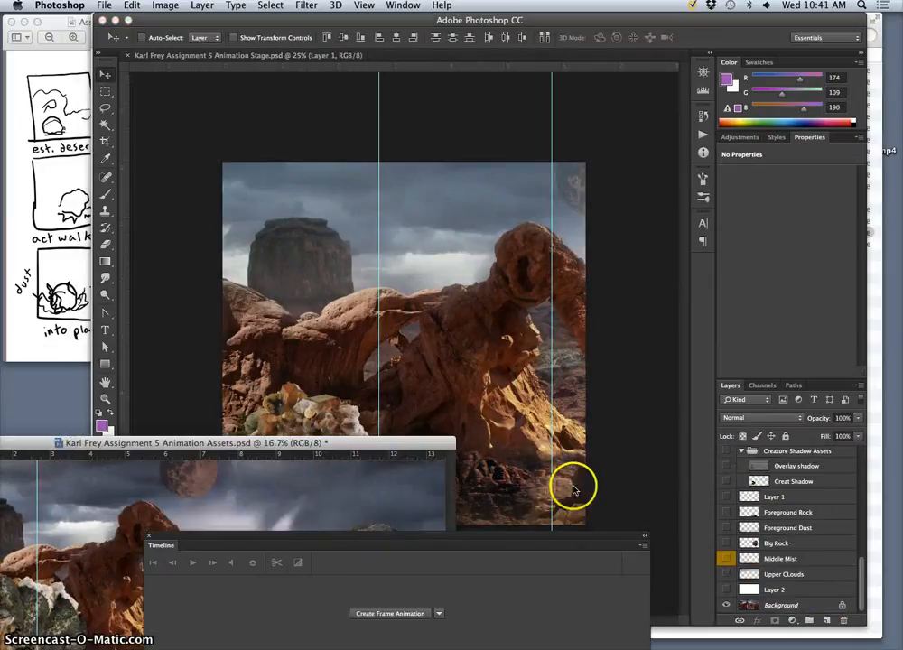
{"action": "left_click", "coordinate": [599, 434]}
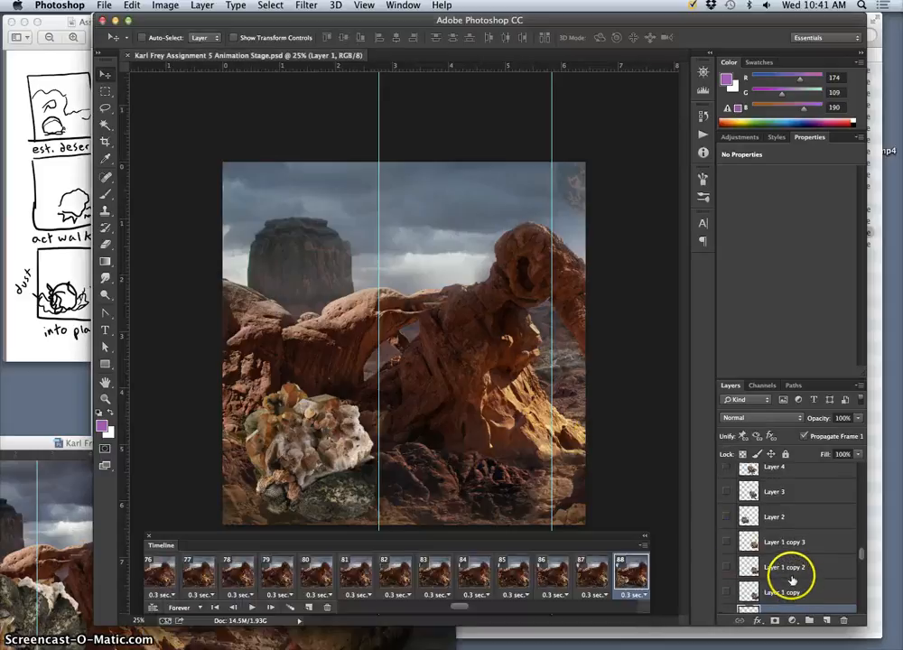
{"action": "scroll", "coordinate": [792, 580], "scroll_direction": "down", "scroll_amount": 3}
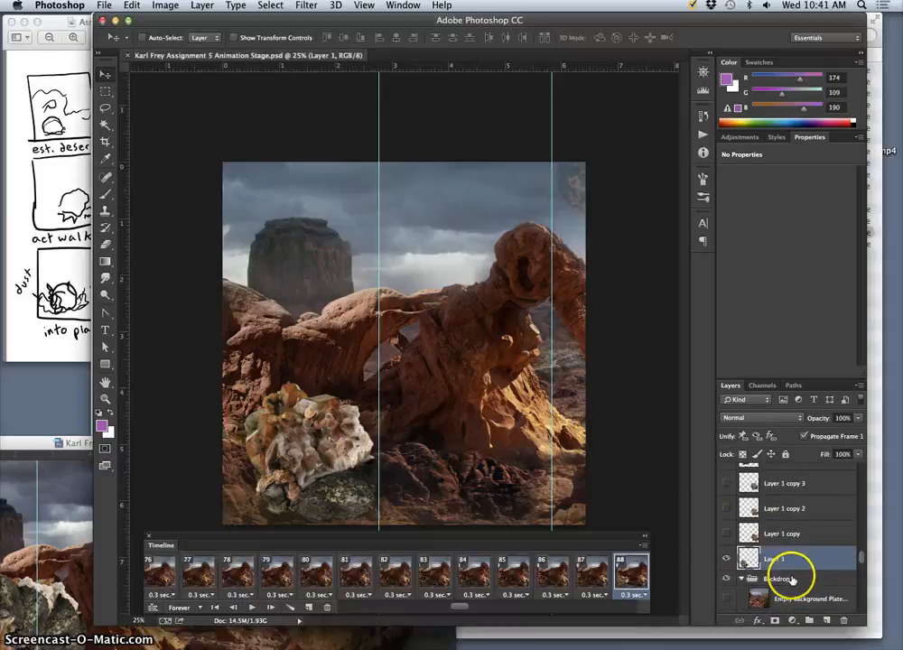
{"action": "left_click", "coordinate": [62, 440]}
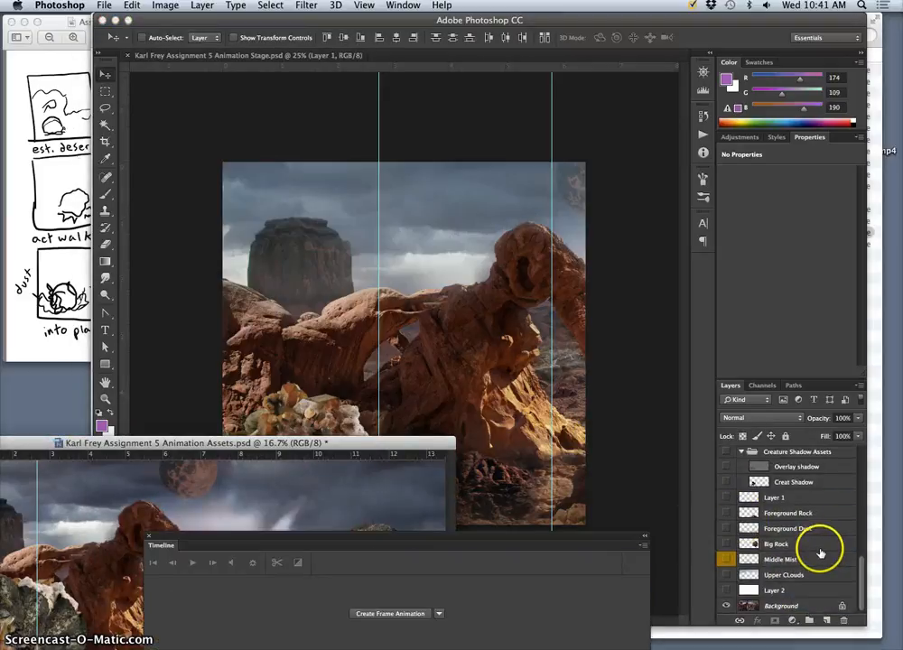
{"action": "scroll", "coordinate": [820, 552], "scroll_direction": "up", "scroll_amount": 5}
{"action": "scroll", "coordinate": [818, 551], "scroll_direction": "down", "scroll_amount": 3}
{"action": "scroll", "coordinate": [817, 548], "scroll_direction": "up", "scroll_amount": 1}
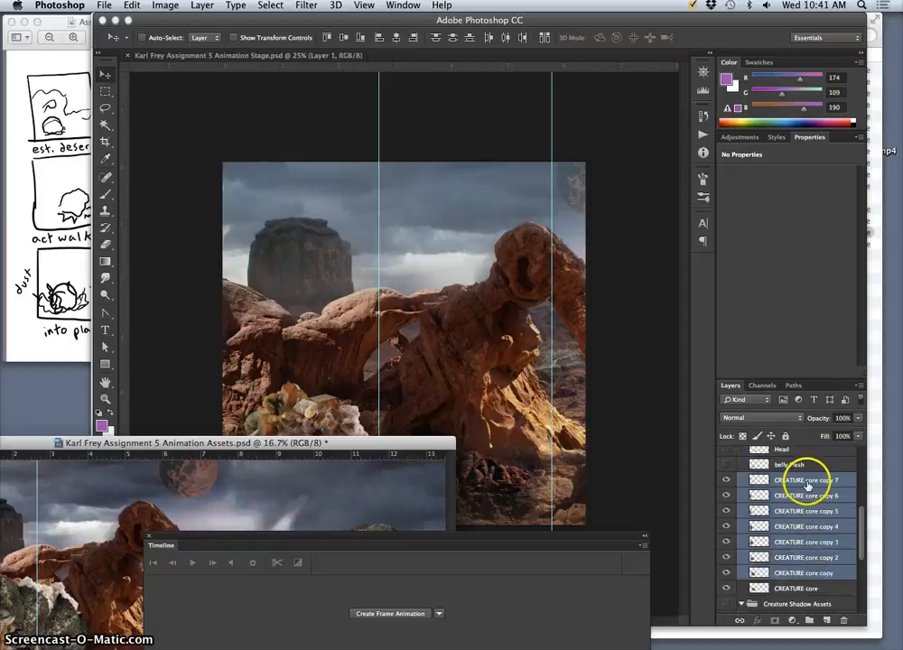
{"action": "left_click_drag", "start_coordinate": [684, 433], "coordinate": [472, 327]}
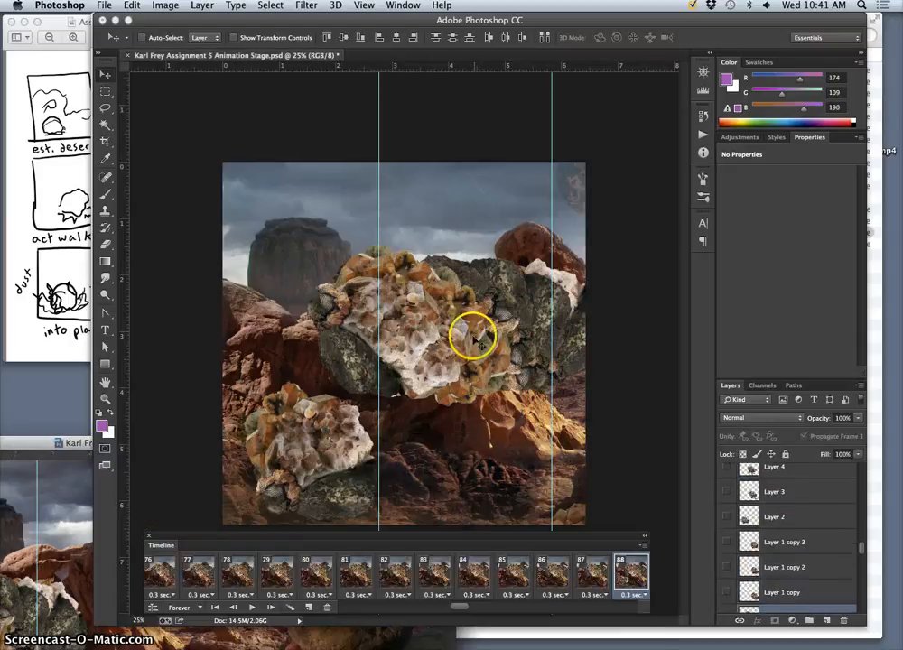
Shift the imported creature copies in frame 88 down and left onto the existing creature, and compare the result with frame 87.
{"action": "scroll", "coordinate": [790, 529], "scroll_direction": "down", "scroll_amount": 3}
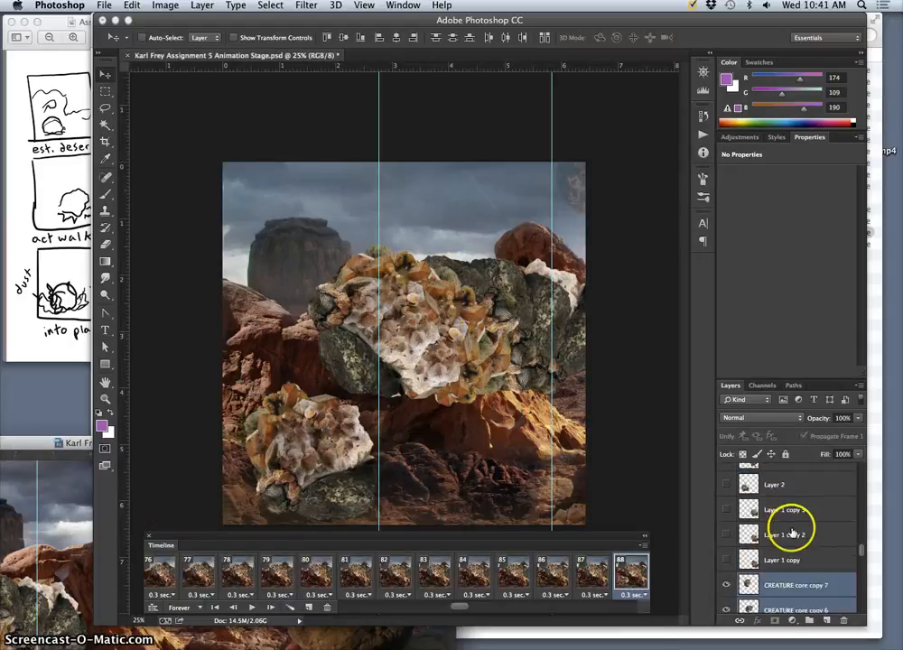
{"action": "left_click_drag", "start_coordinate": [490, 312], "coordinate": [205, 433]}
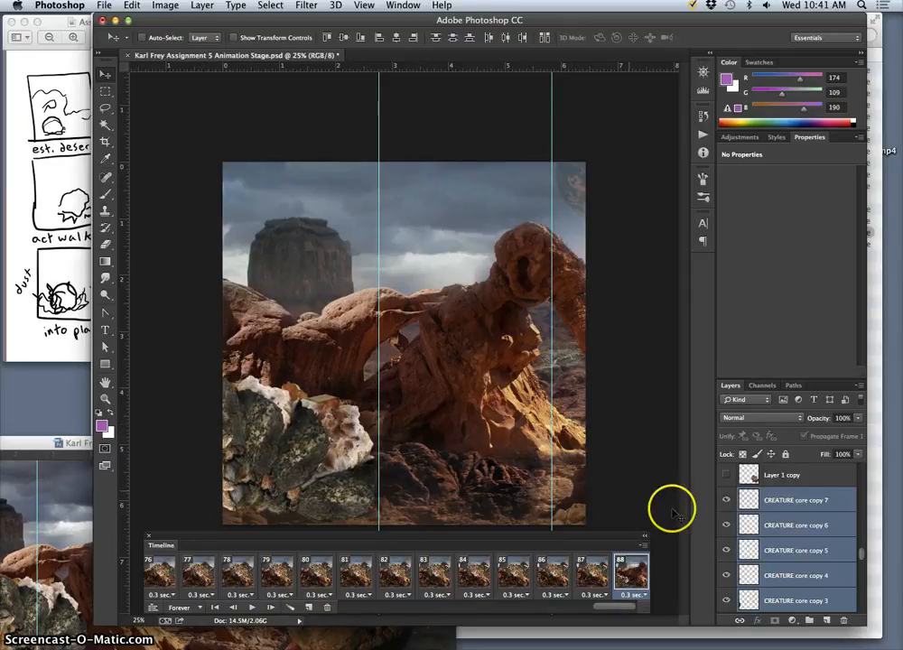
{"action": "left_click", "coordinate": [588, 579]}
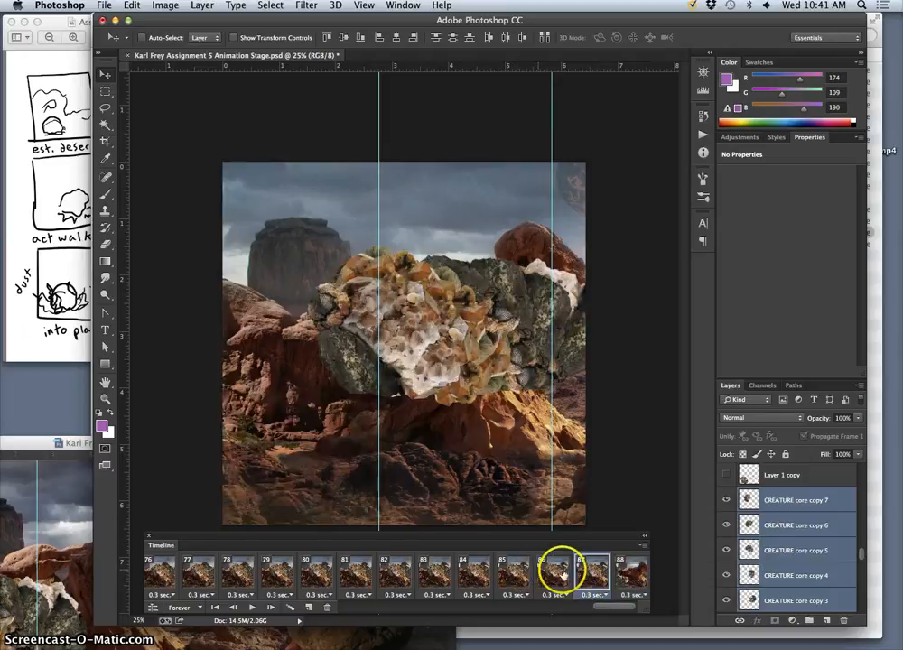
{"action": "left_click", "coordinate": [630, 578]}
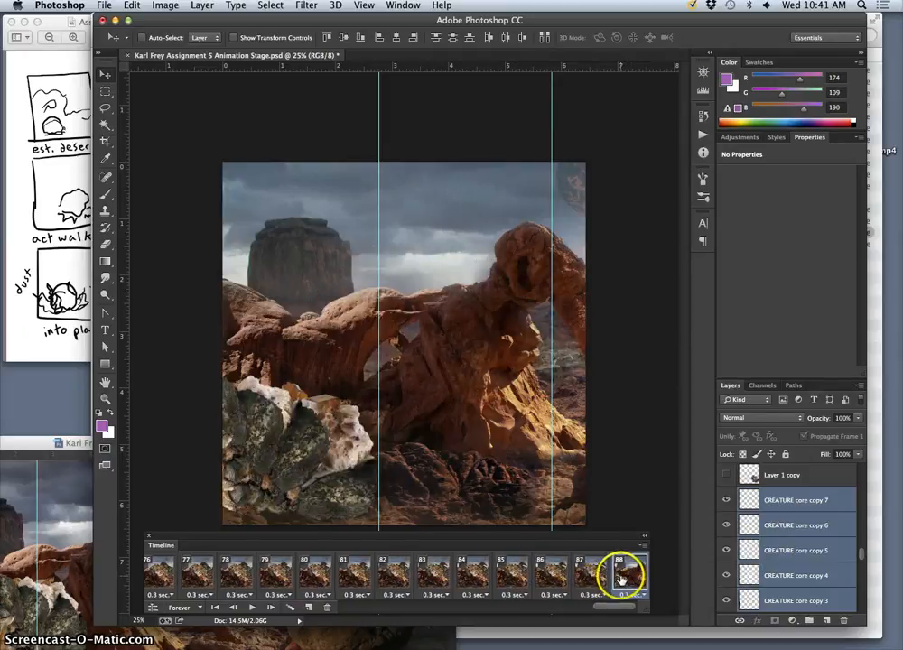
Select frames 1 to 87 and hide all seven CREATURE core copy layers in them.
{"action": "left_click", "coordinate": [588, 576]}
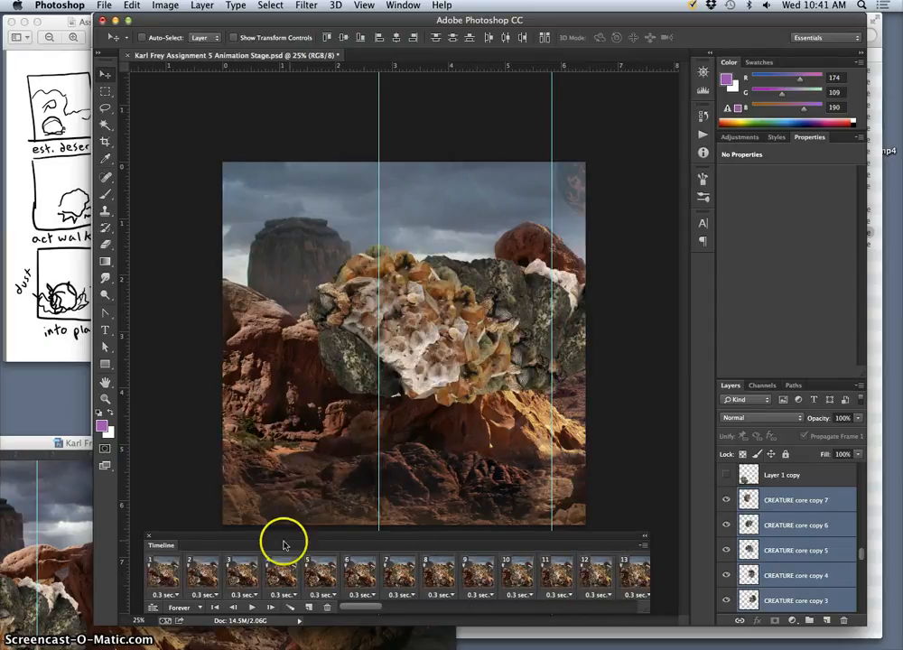
{"action": "left_click", "coordinate": [725, 499]}
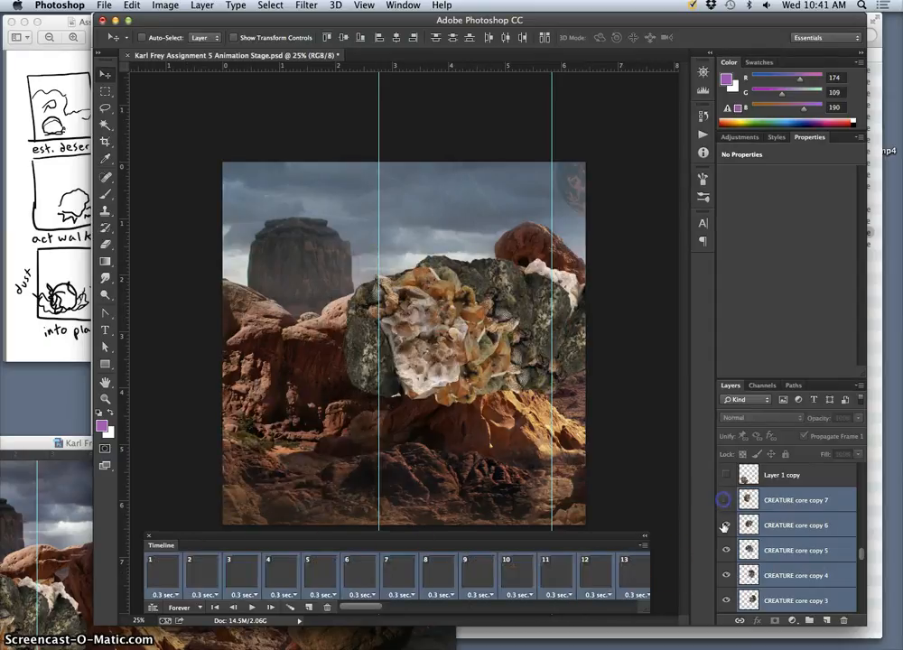
{"action": "left_click", "coordinate": [725, 525]}
{"action": "left_click", "coordinate": [725, 550]}
{"action": "left_click", "coordinate": [725, 576]}
{"action": "left_click", "coordinate": [727, 601]}
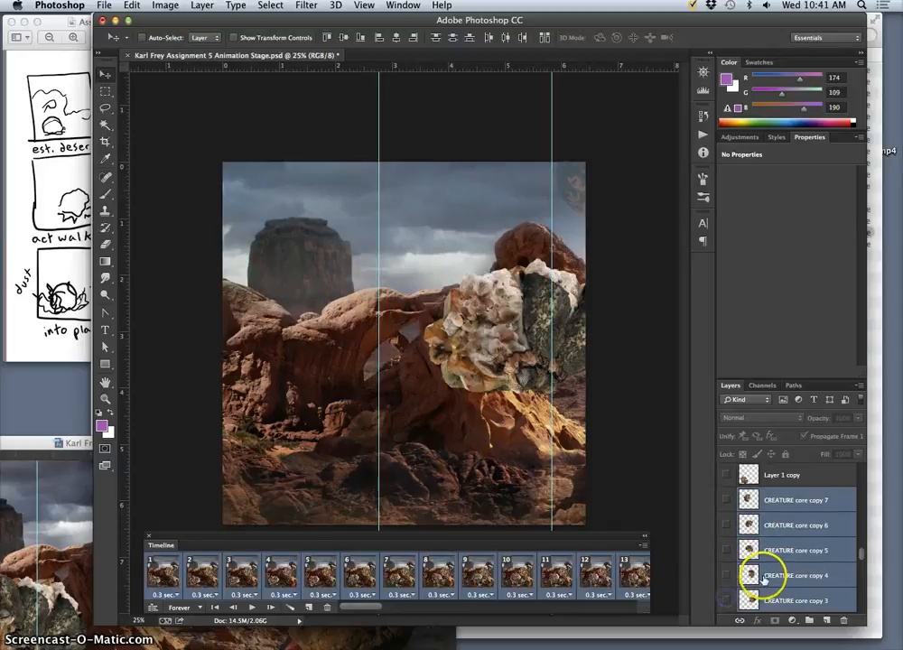
{"action": "scroll", "coordinate": [754, 579], "scroll_direction": "down", "scroll_amount": 2}
{"action": "left_click", "coordinate": [734, 583]}
{"action": "scroll", "coordinate": [741, 587], "scroll_direction": "down", "scroll_amount": 1}
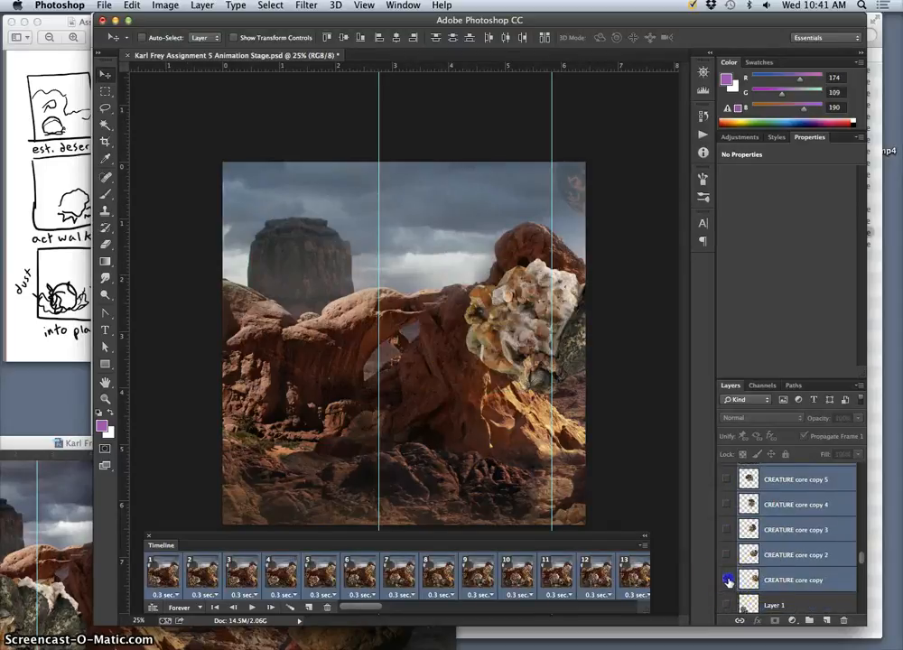
{"action": "left_click", "coordinate": [728, 580]}
Check frames 84 through 88 to see where the creature copies are visible.
{"action": "scroll", "coordinate": [576, 576], "scroll_direction": "right", "scroll_amount": 15}
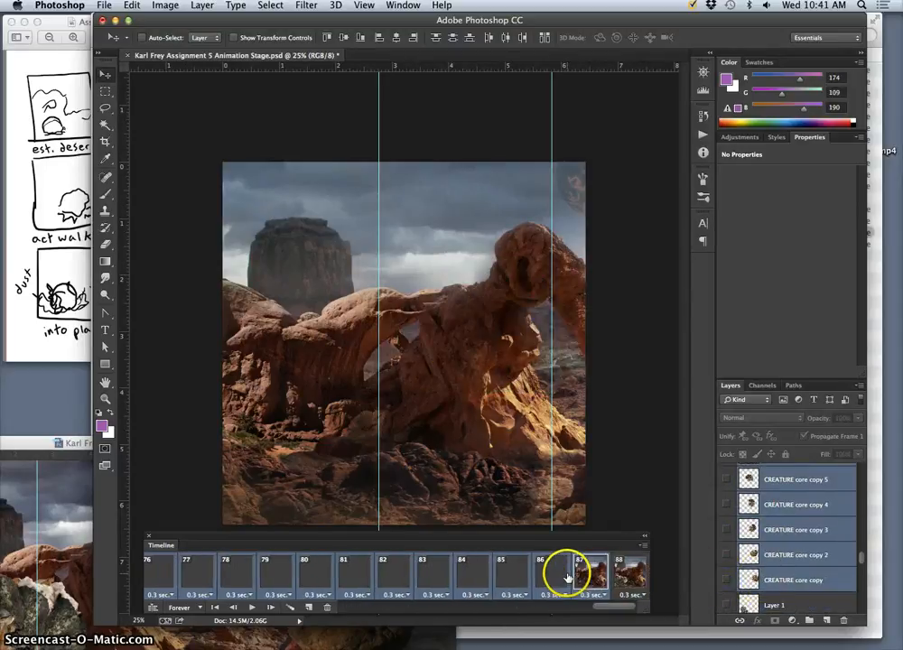
{"action": "left_click", "coordinate": [471, 575]}
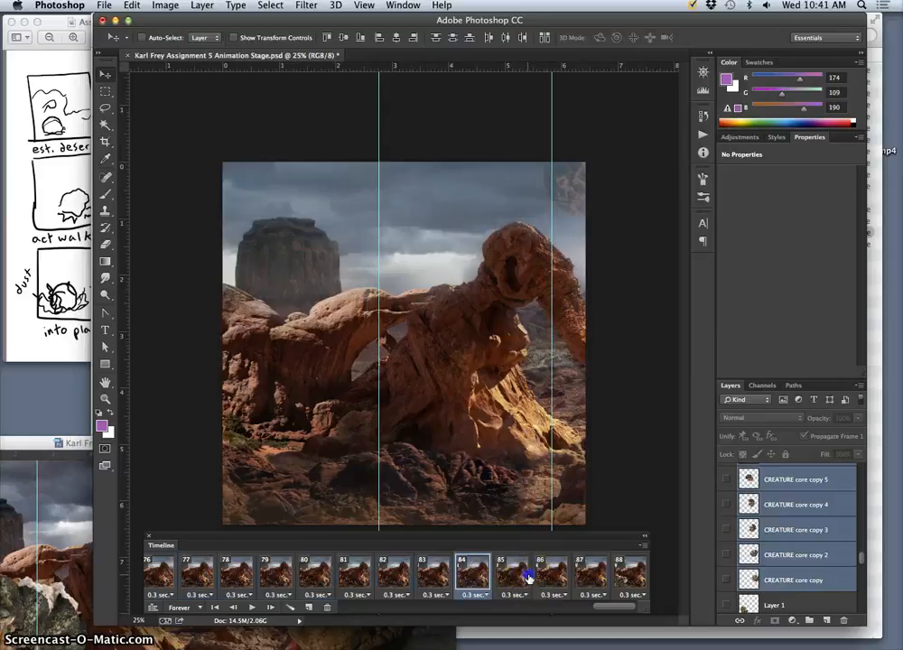
{"action": "left_click", "coordinate": [528, 578]}
{"action": "left_click", "coordinate": [562, 578]}
{"action": "left_click", "coordinate": [597, 578]}
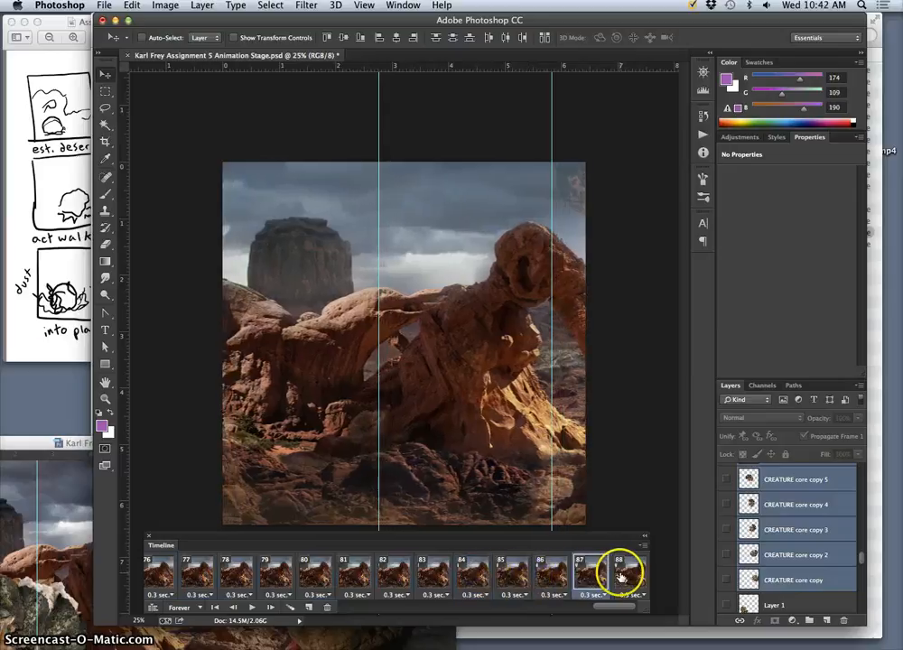
{"action": "left_click", "coordinate": [621, 574]}
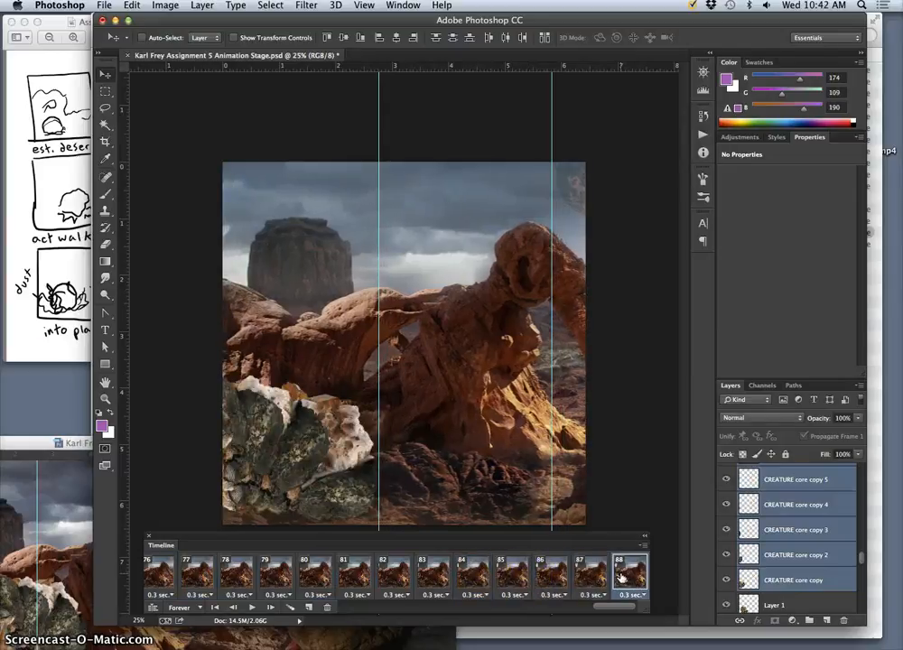
{"action": "left_click", "coordinate": [596, 576]}
In frame 88, hide the CREATURE core copy 7, 6 and 5 layers.
{"action": "left_click", "coordinate": [623, 575]}
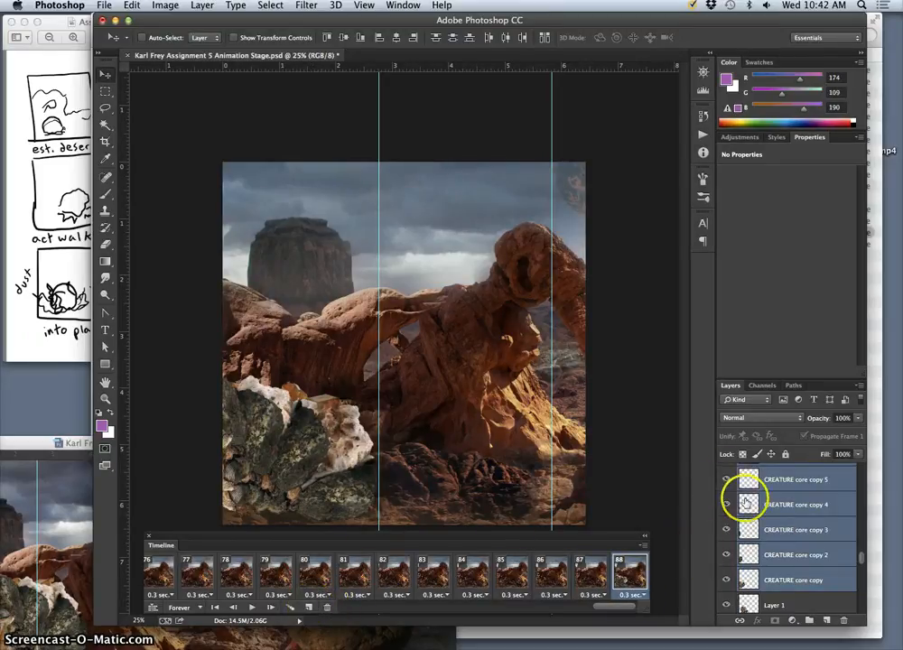
{"action": "scroll", "coordinate": [746, 503], "scroll_direction": "up", "scroll_amount": 3}
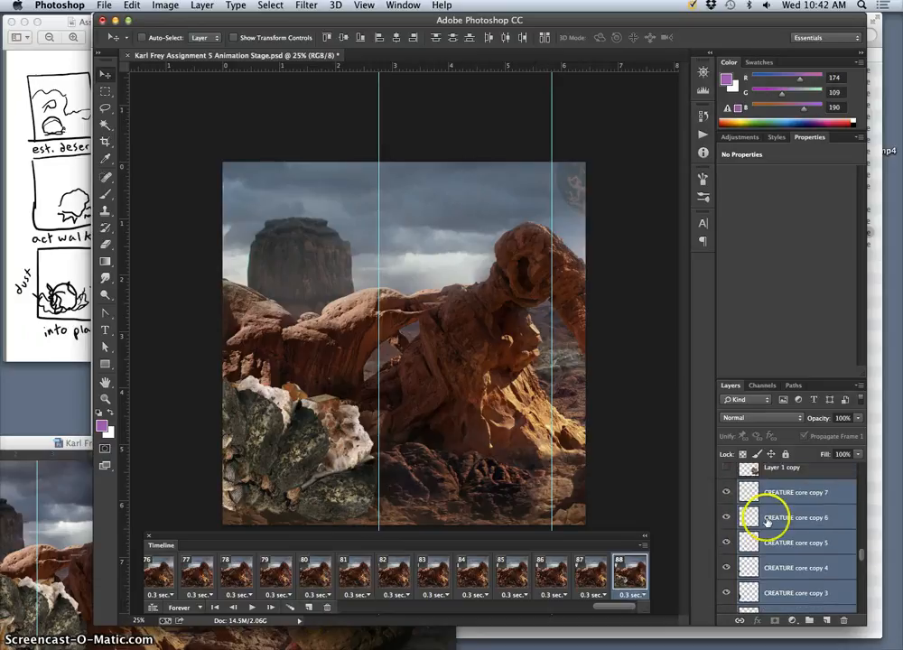
{"action": "scroll", "coordinate": [766, 519], "scroll_direction": "up", "scroll_amount": 2}
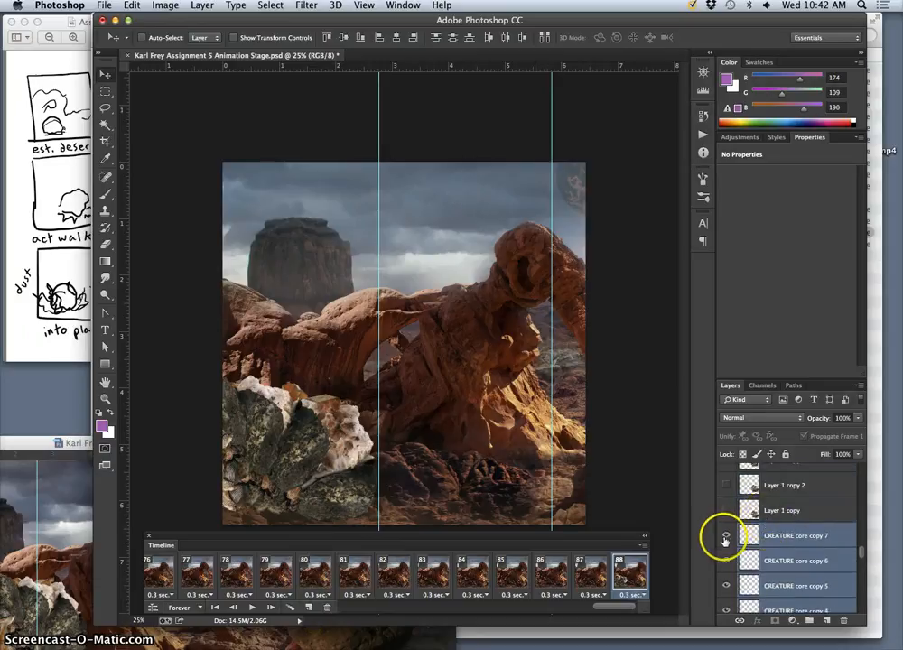
{"action": "left_click", "coordinate": [726, 536]}
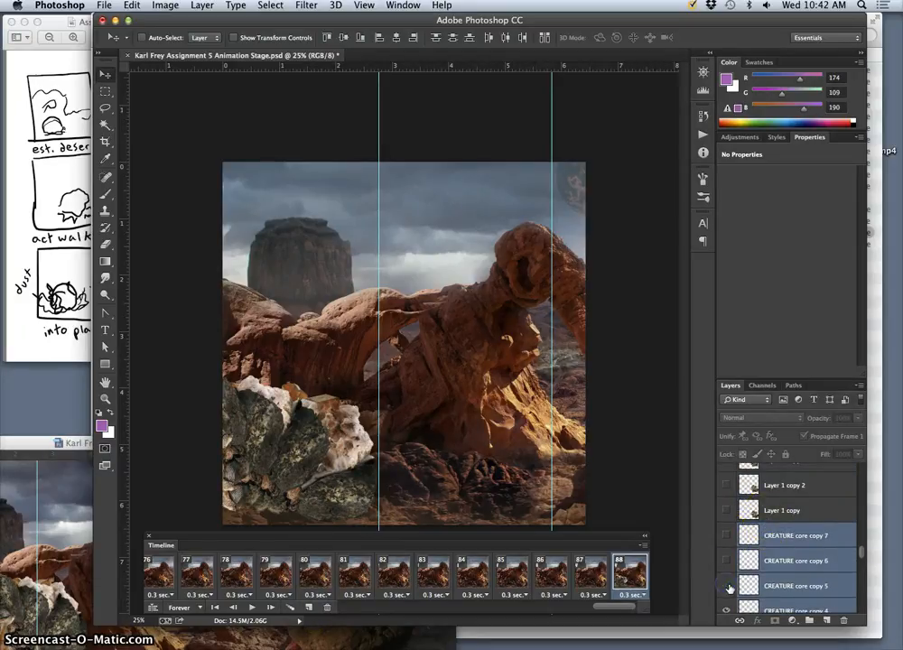
{"action": "left_click", "coordinate": [730, 588]}
{"action": "scroll", "coordinate": [759, 596], "scroll_direction": "down", "scroll_amount": 2}
{"action": "scroll", "coordinate": [755, 589], "scroll_direction": "down", "scroll_amount": 1}
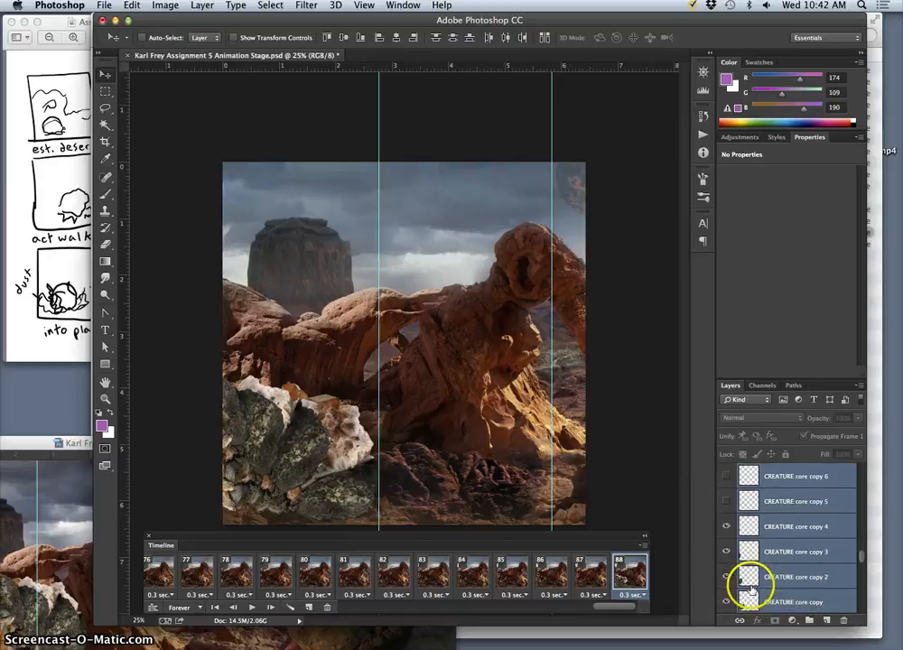
Hide CREATURE core copy 3, copy 2, CREATURE core copy and Layer 1 in frame 88, leaving CREATURE core copy 4 shown.
{"action": "left_click", "coordinate": [726, 559]}
{"action": "left_click", "coordinate": [726, 580]}
{"action": "left_click", "coordinate": [728, 600]}
{"action": "scroll", "coordinate": [738, 602], "scroll_direction": "down", "scroll_amount": 1}
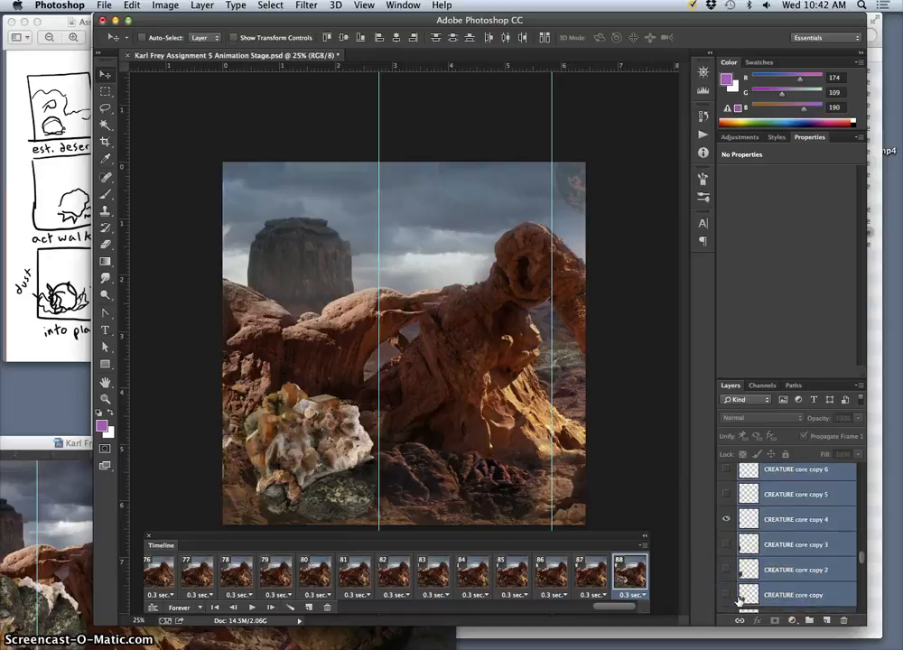
{"action": "scroll", "coordinate": [737, 583], "scroll_direction": "down", "scroll_amount": 3}
{"action": "left_click", "coordinate": [724, 514]}
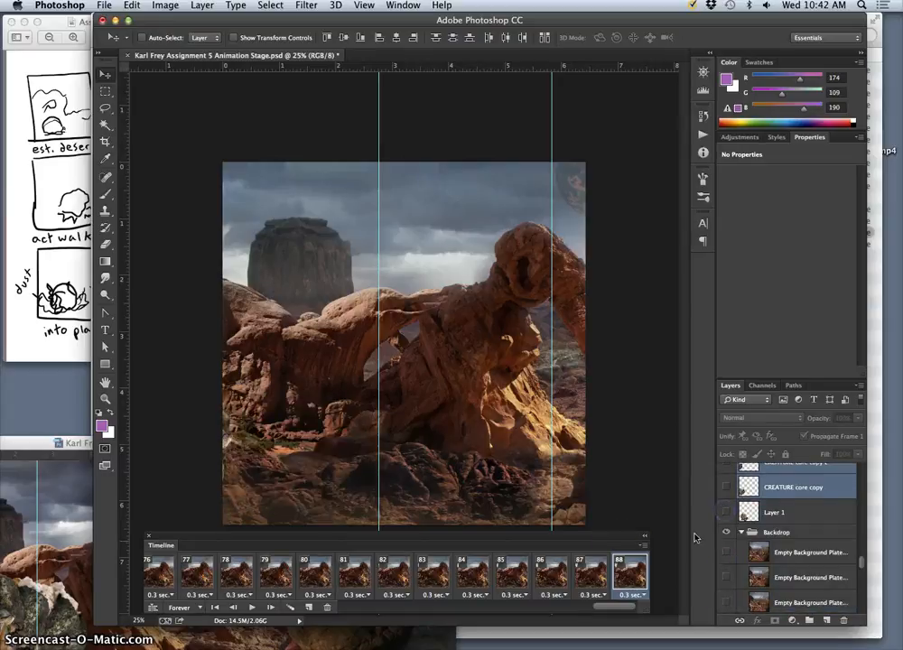
Add frames 89 and 90, showing only CREATURE core copy 3 in frame 89 and only CREATURE core copy 2 in frame 90.
{"action": "left_click", "coordinate": [307, 608]}
{"action": "scroll", "coordinate": [726, 522], "scroll_direction": "up", "scroll_amount": 5}
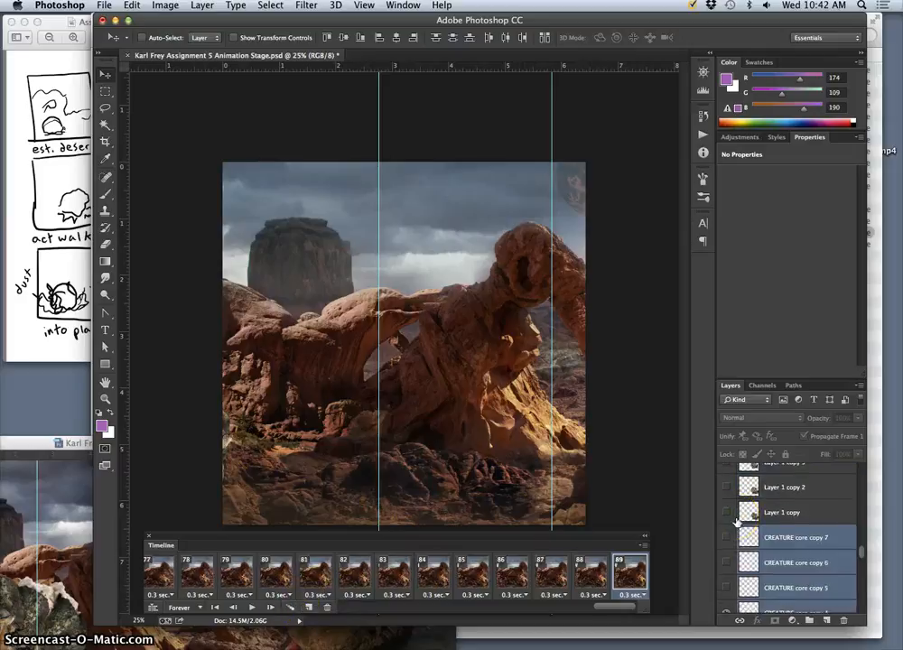
{"action": "scroll", "coordinate": [736, 522], "scroll_direction": "down", "scroll_amount": 3}
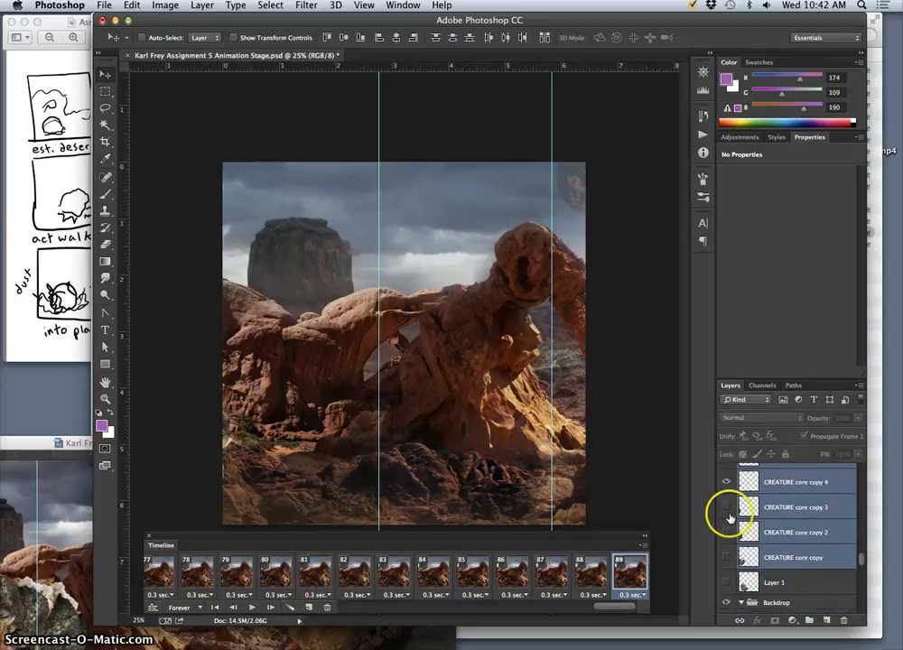
{"action": "left_click", "coordinate": [727, 508]}
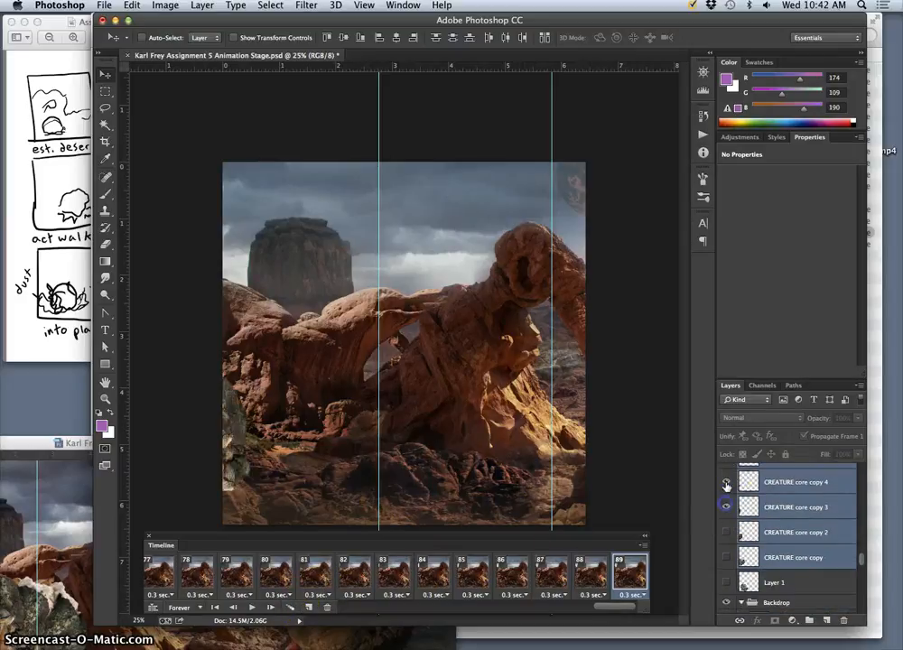
{"action": "left_click", "coordinate": [310, 607]}
{"action": "left_click", "coordinate": [727, 532]}
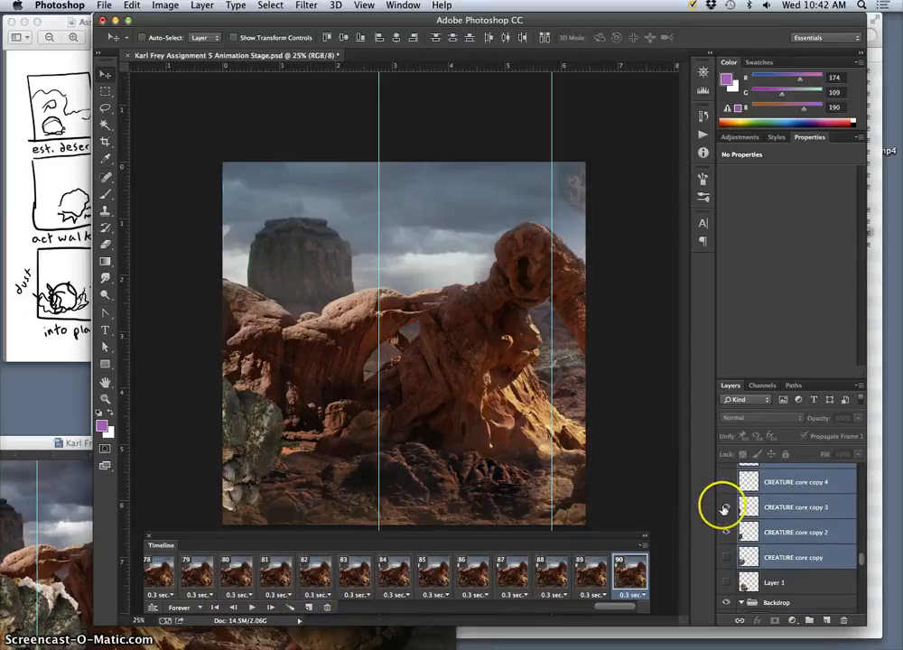
{"action": "left_click", "coordinate": [727, 508]}
Add frames 91 and 92, showing only CREATURE core copy in frame 91 and only Layer 1 in frame 92.
{"action": "left_click", "coordinate": [310, 607]}
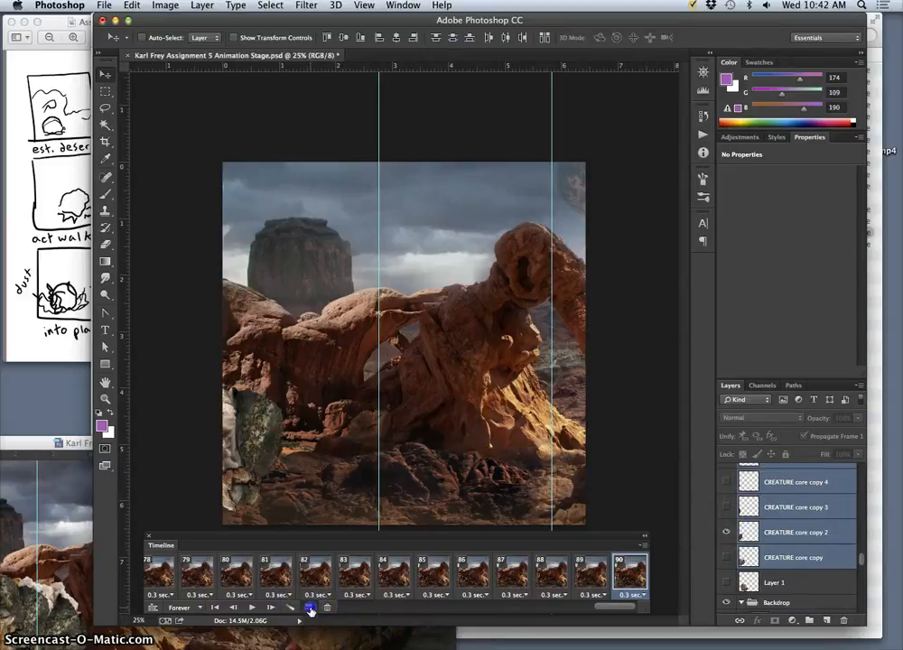
{"action": "left_click", "coordinate": [727, 557]}
{"action": "left_click", "coordinate": [727, 532]}
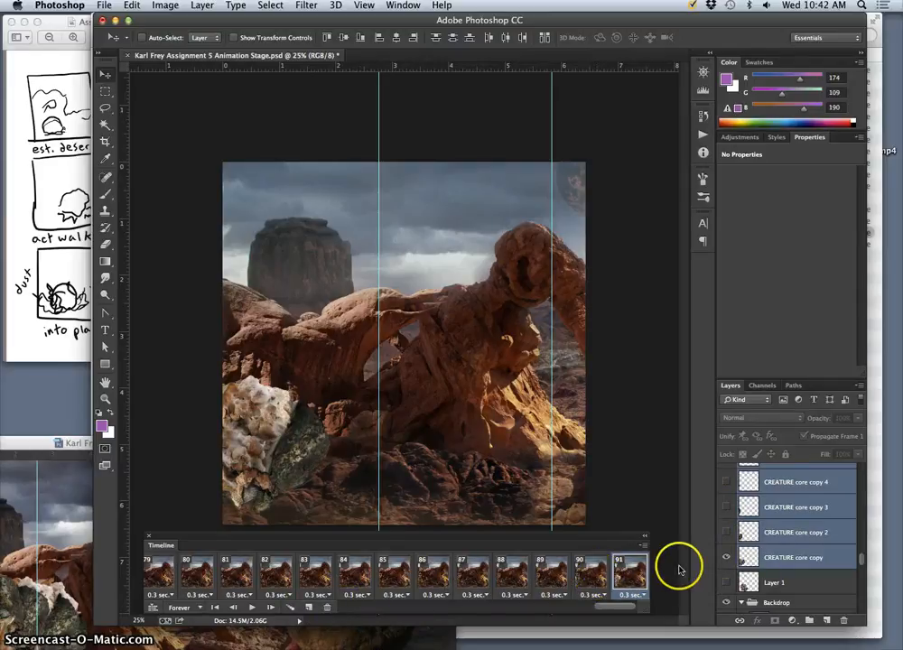
{"action": "left_click", "coordinate": [307, 609]}
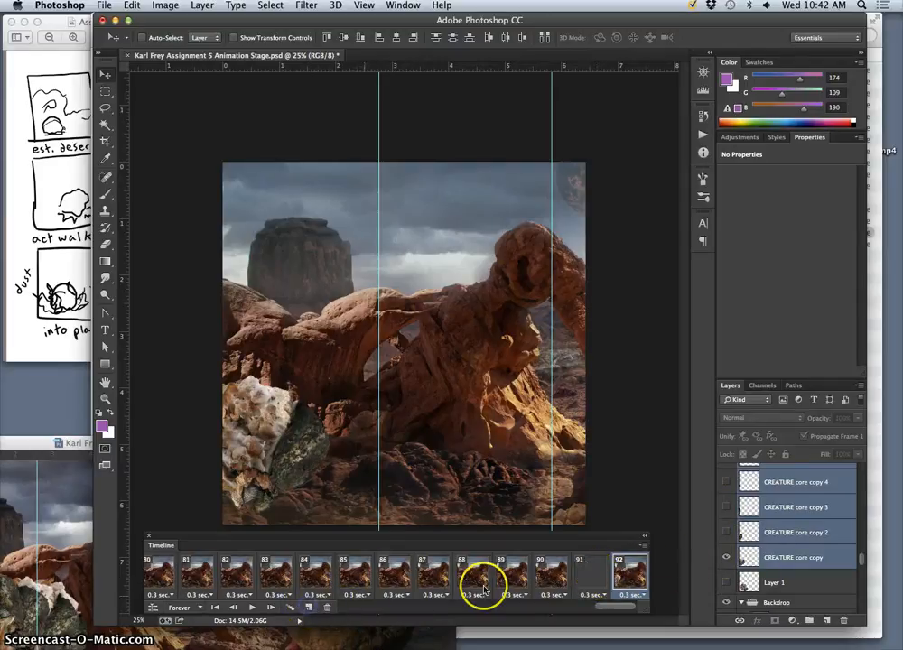
{"action": "left_click", "coordinate": [726, 583]}
{"action": "left_click", "coordinate": [726, 557]}
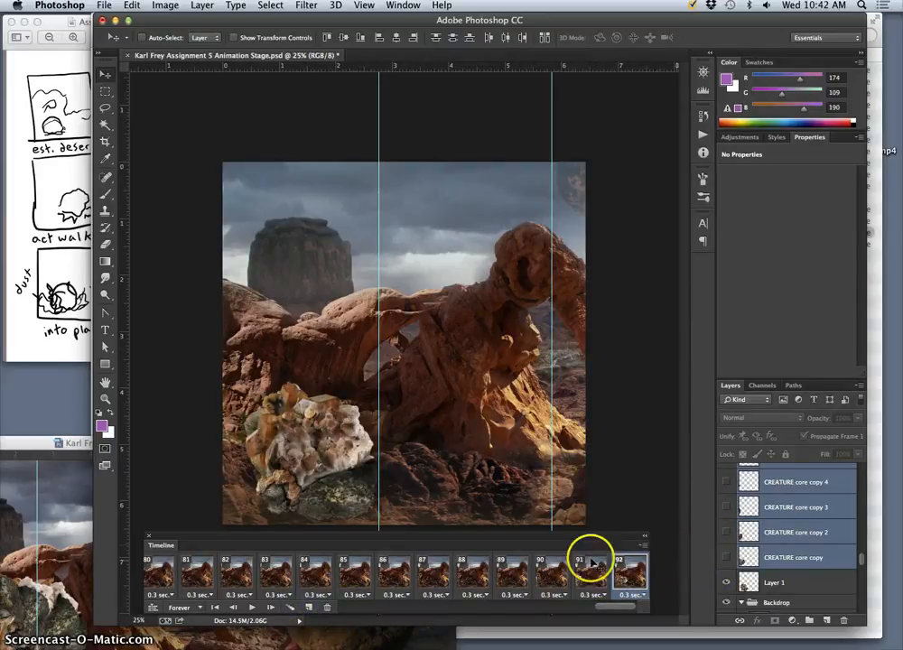
Preview the creature's roll by playing the animation from frame 86, and look through frames 8 to 10.
{"action": "left_click", "coordinate": [397, 571]}
{"action": "left_click", "coordinate": [251, 608]}
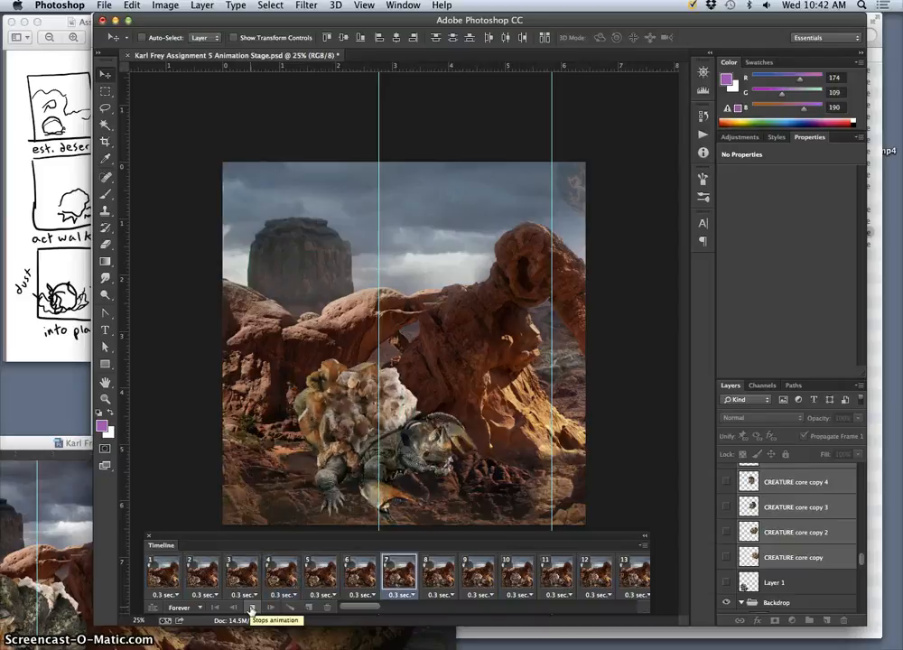
{"action": "left_click", "coordinate": [252, 609]}
{"action": "scroll", "coordinate": [481, 575], "scroll_direction": "right", "scroll_amount": 20}
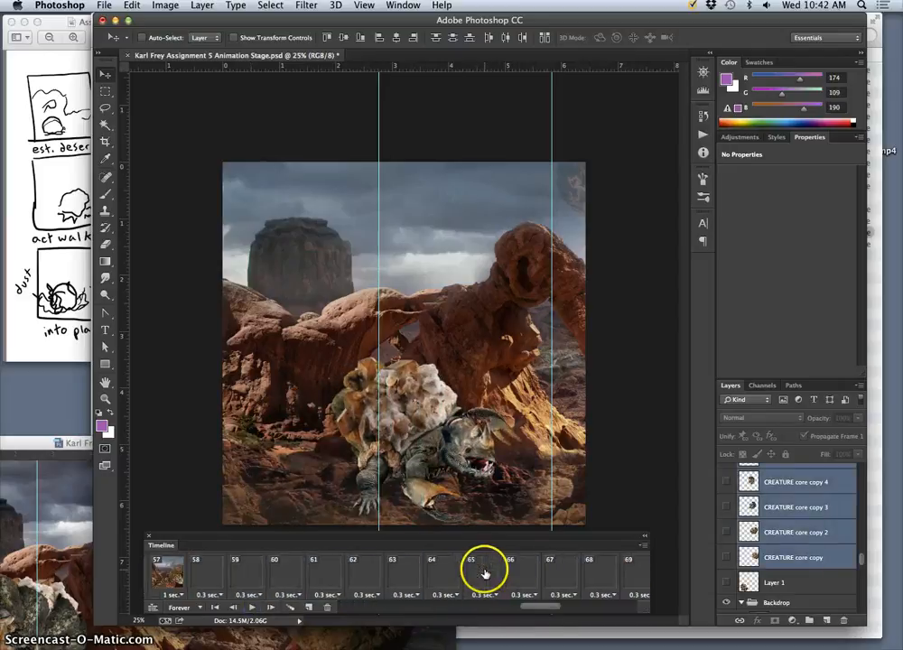
{"action": "left_click", "coordinate": [383, 580]}
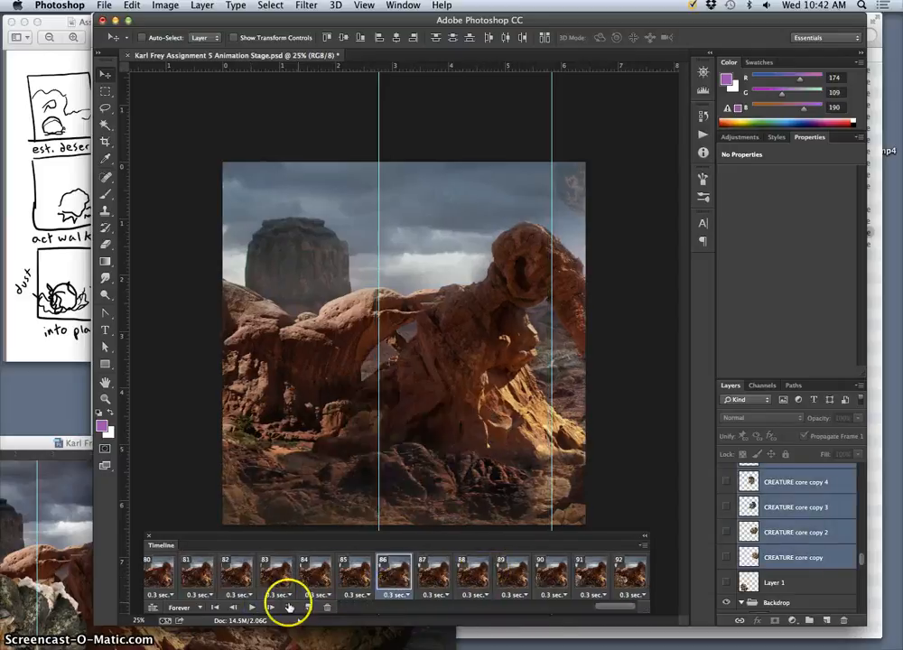
{"action": "left_click", "coordinate": [254, 609]}
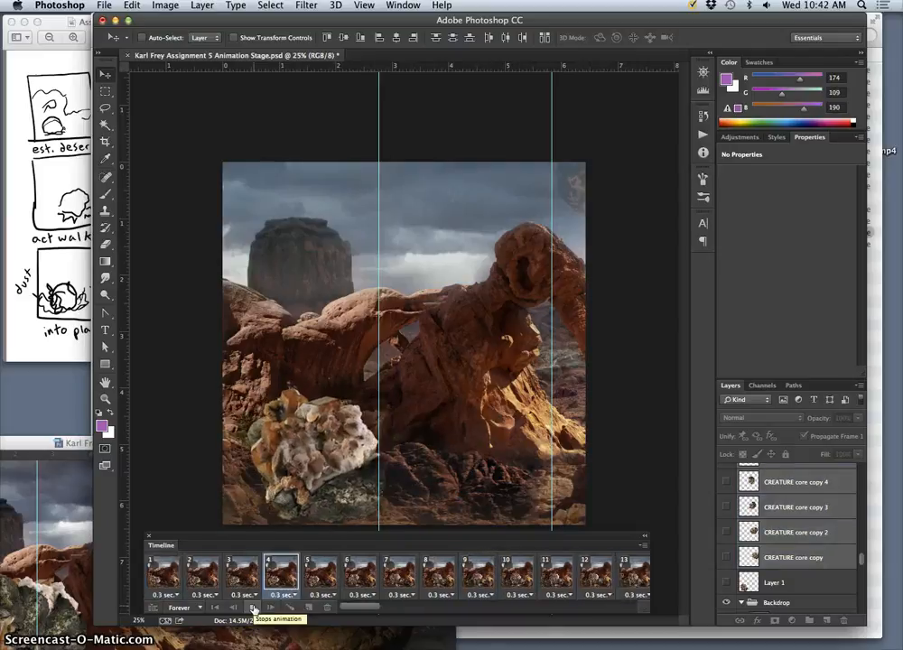
{"action": "left_click", "coordinate": [254, 609]}
{"action": "left_click", "coordinate": [439, 578]}
{"action": "left_click", "coordinate": [479, 578]}
{"action": "left_click", "coordinate": [518, 578]}
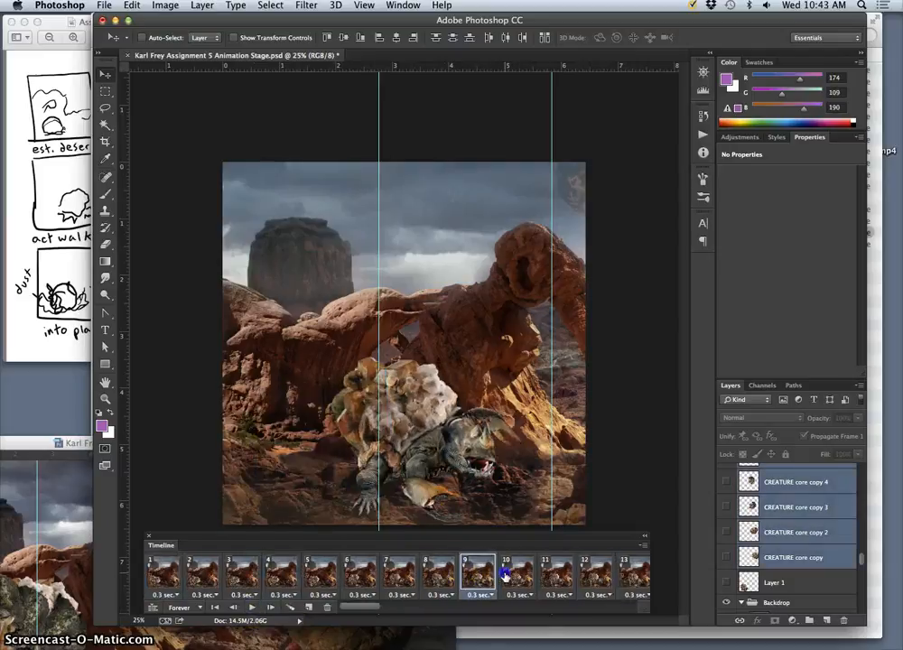
{"action": "left_click", "coordinate": [546, 571]}
{"action": "scroll", "coordinate": [546, 575], "scroll_direction": "right", "scroll_amount": 20}
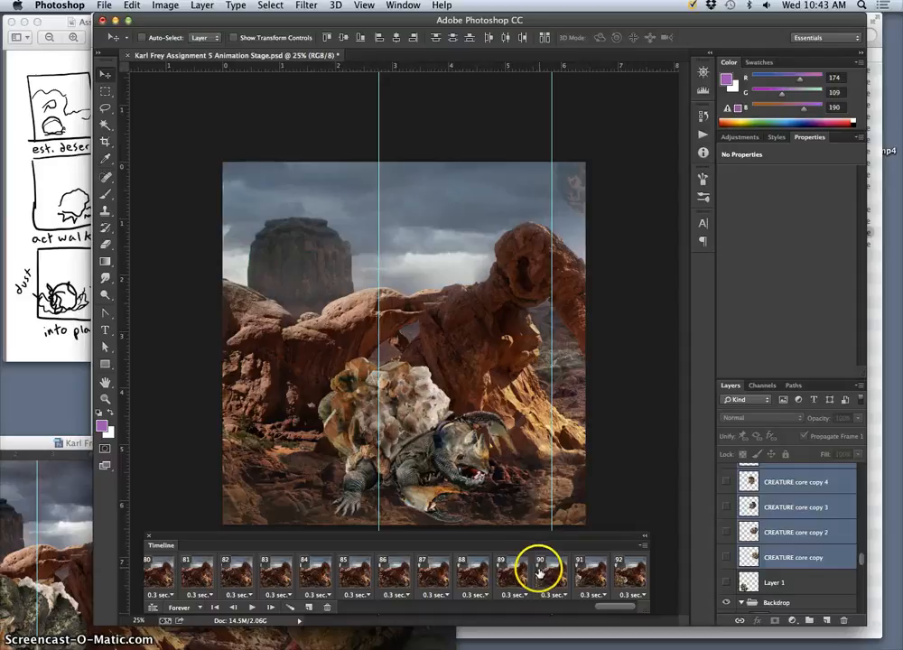
In frame 88, make CREATURE core copy 4 the active layer and lasso the area beside the creature's edge at the canvas's left side.
{"action": "left_click", "coordinate": [484, 578]}
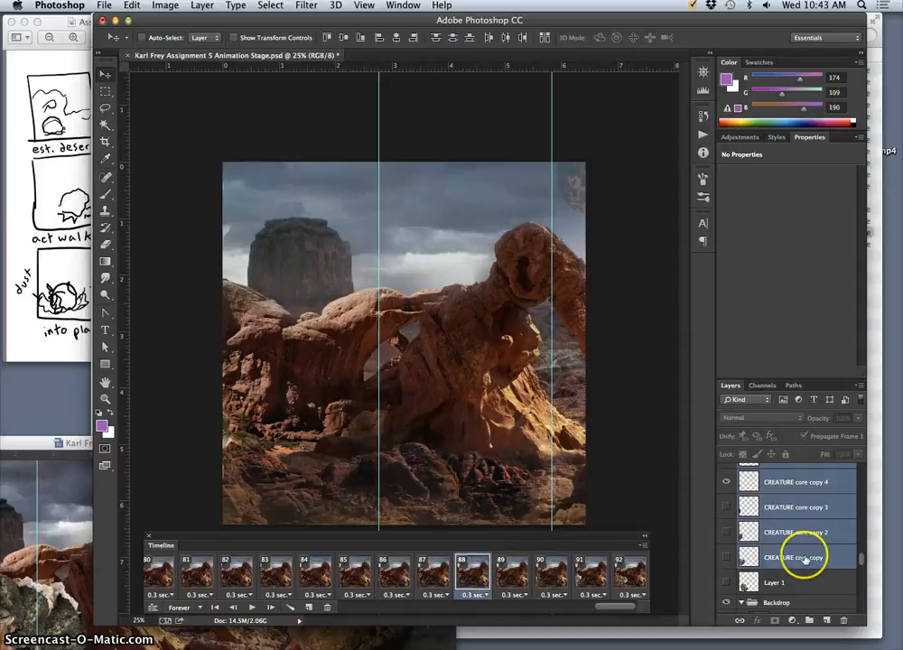
{"action": "left_click", "coordinate": [743, 485]}
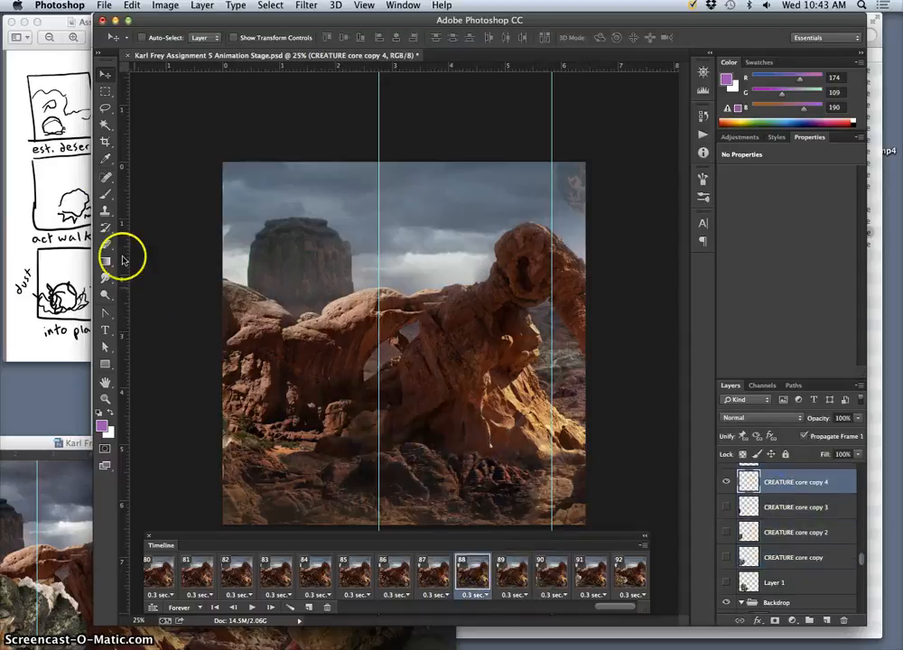
{"action": "left_click", "coordinate": [106, 108]}
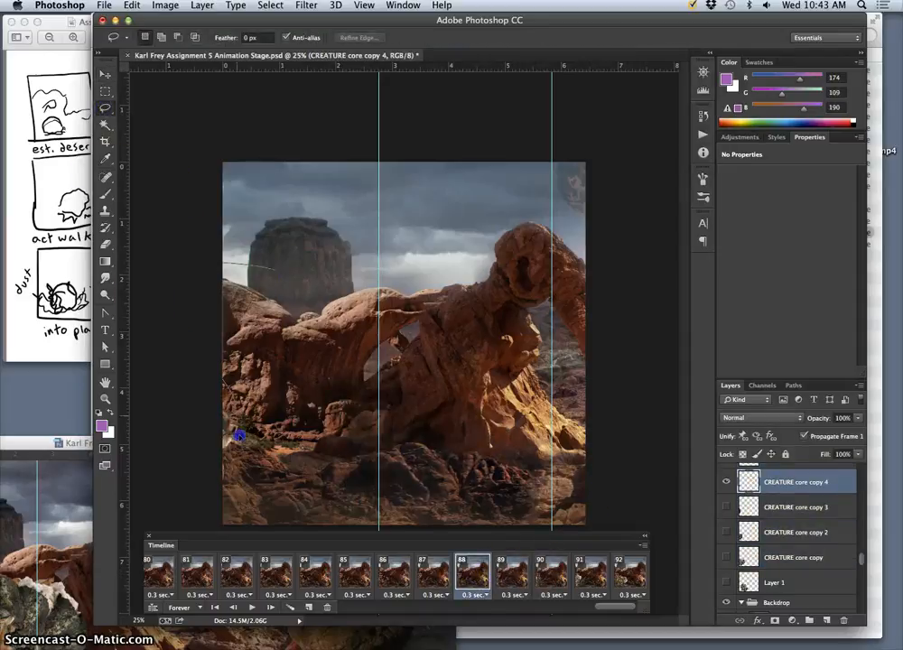
{"action": "left_click_drag", "start_coordinate": [339, 325], "coordinate": [312, 318]}
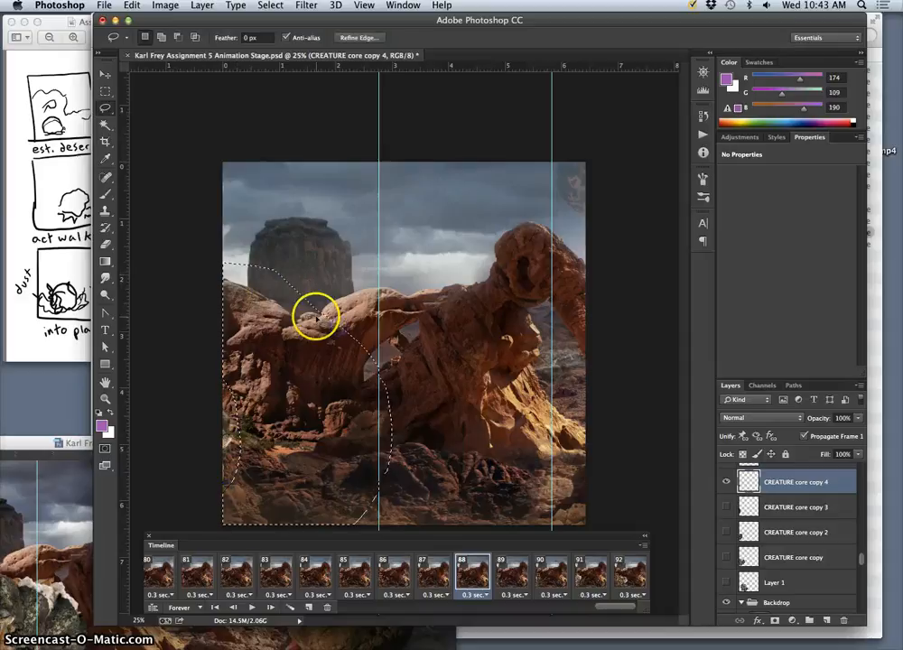
Try reusing the same lassoed area on CREATURE core copy 3 in frame 89 and copy 2 in frame 90, and undo it.
{"action": "left_click", "coordinate": [513, 574]}
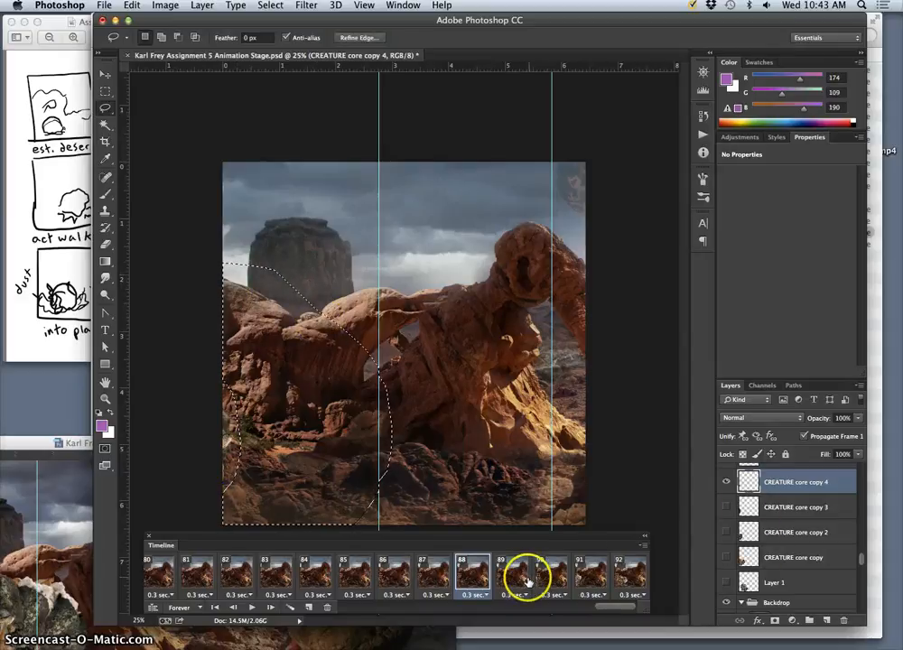
{"action": "left_click", "coordinate": [775, 508]}
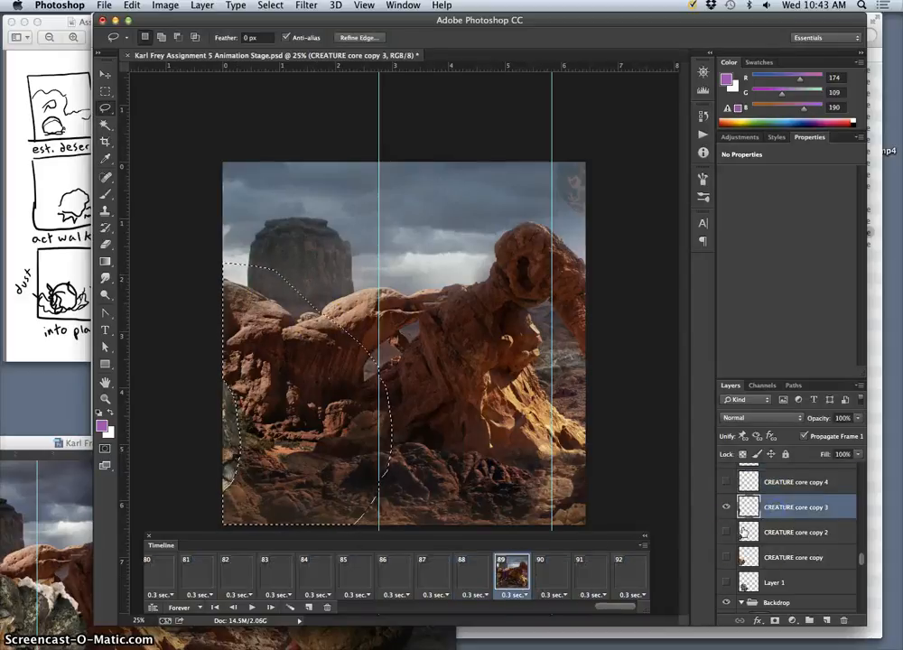
{"action": "left_click", "coordinate": [551, 571]}
{"action": "left_click", "coordinate": [769, 535]}
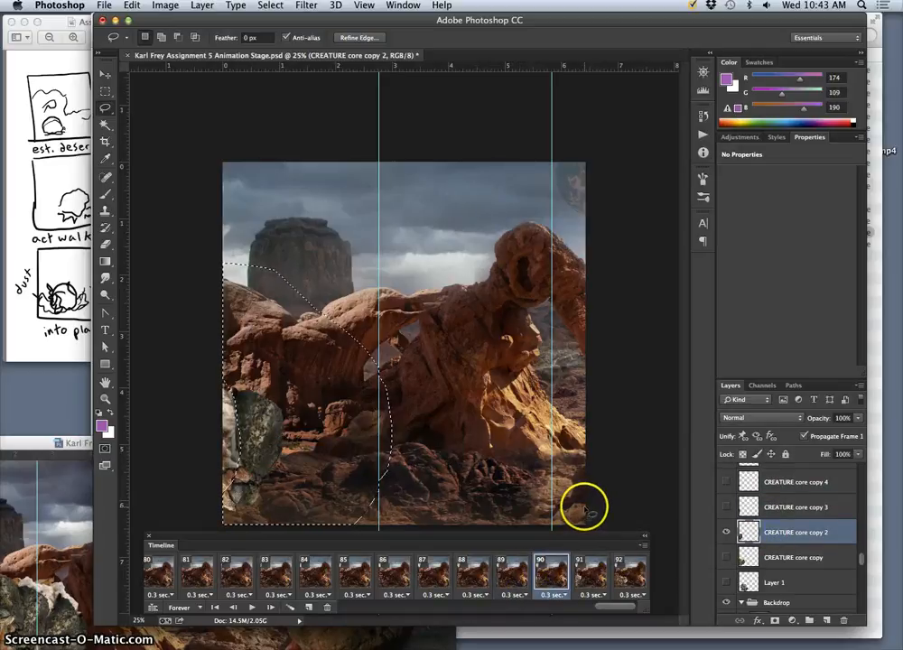
{"action": "left_click", "coordinate": [519, 575]}
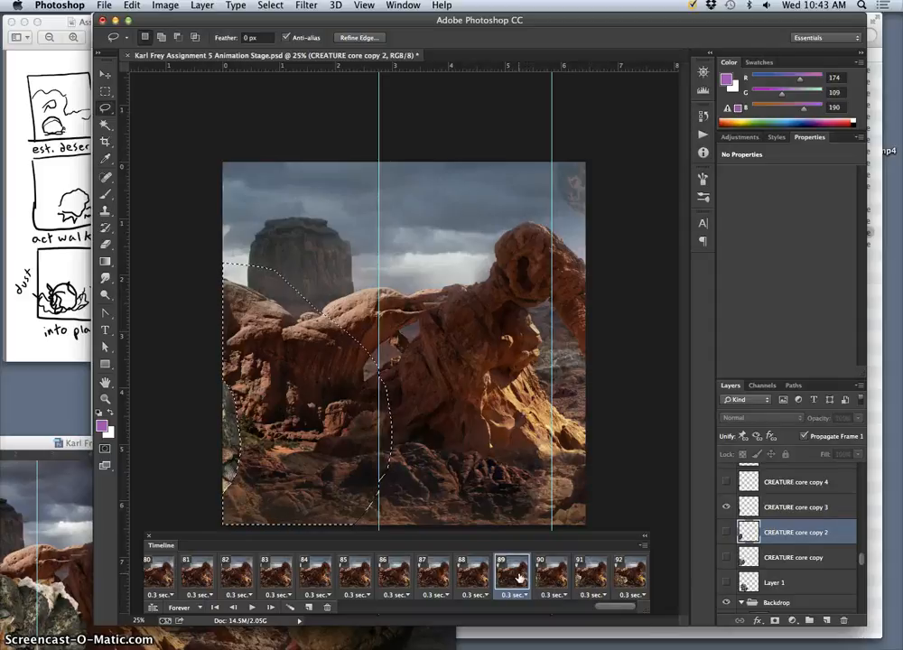
{"action": "key", "text": "Left"}
{"action": "key", "text": "Right"}
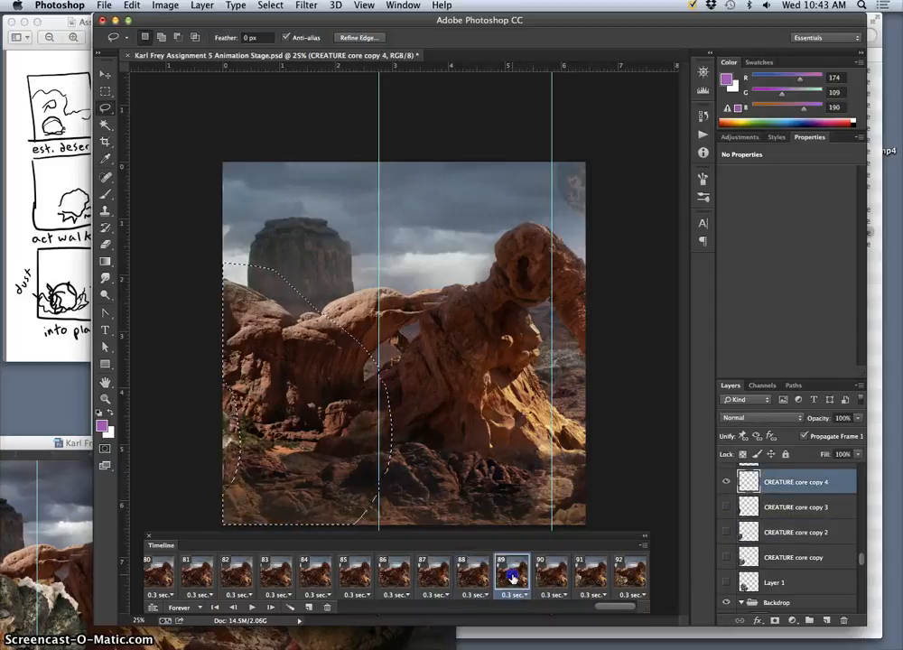
Lasso a new area to the right of the creature in frame 89 and make CREATURE core copy 3 the active layer.
{"action": "left_click", "coordinate": [165, 193]}
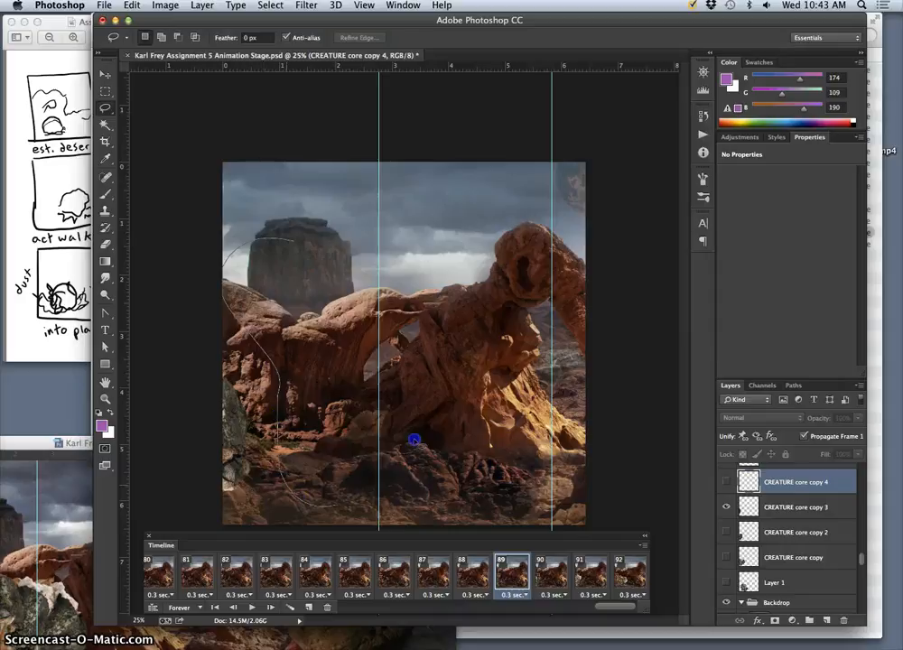
{"action": "left_click_drag", "start_coordinate": [414, 440], "coordinate": [376, 282]}
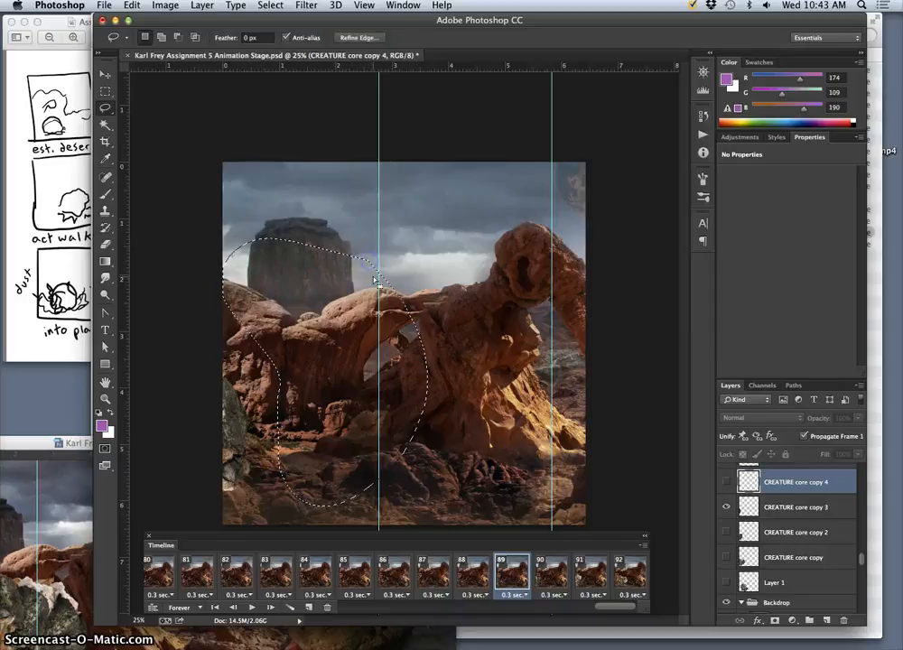
{"action": "left_click", "coordinate": [766, 511]}
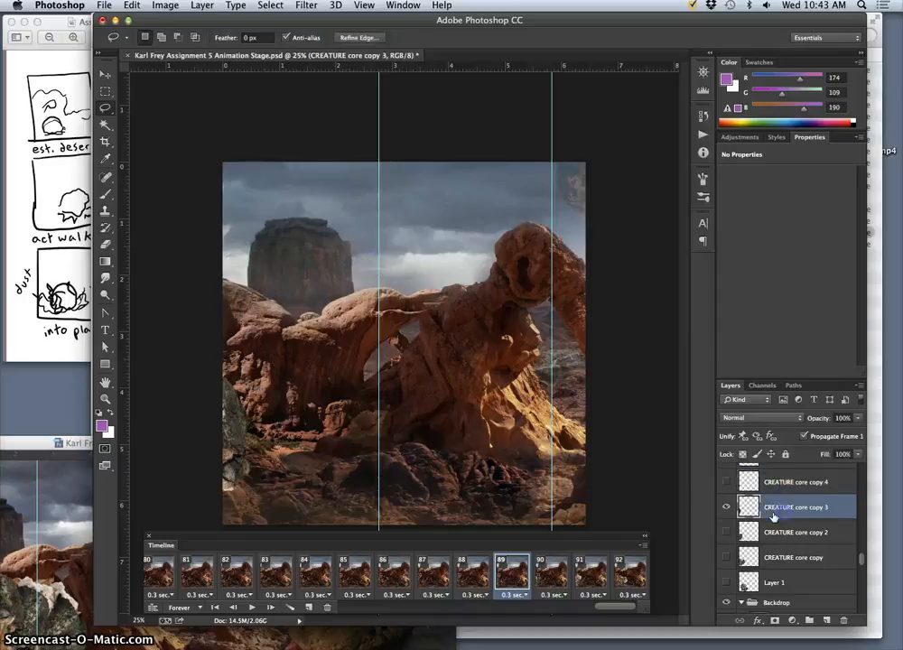
Lasso the area to the right of the creature in frame 90 and make CREATURE core copy 2 the active layer.
{"action": "left_click", "coordinate": [546, 576]}
{"action": "left_click", "coordinate": [451, 392]}
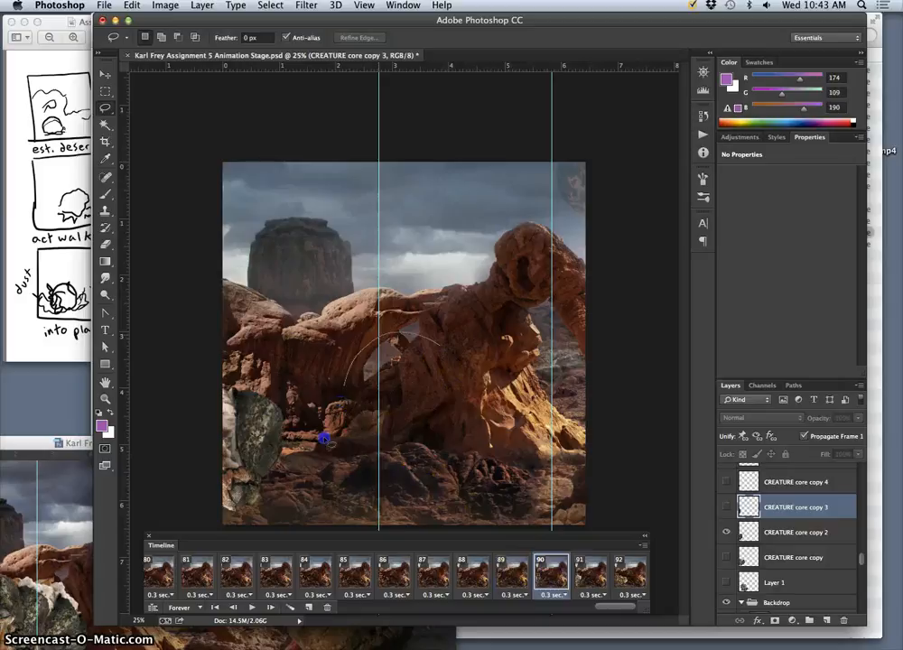
{"action": "left_click_drag", "start_coordinate": [447, 377], "coordinate": [447, 376]}
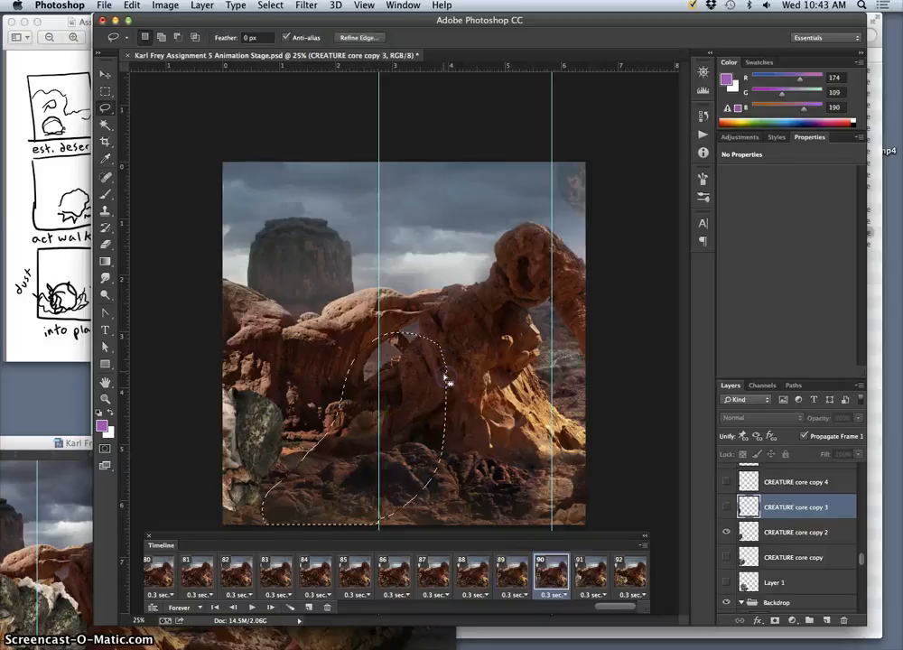
{"action": "left_click", "coordinate": [761, 533]}
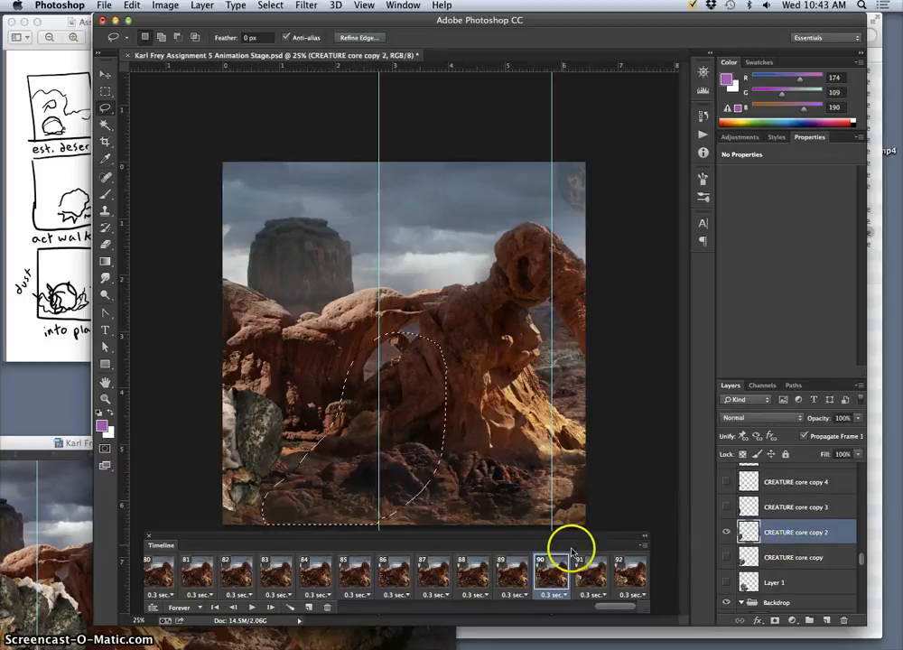
In frame 91, make CREATURE core copy the active layer and lasso the area right of the creature, deselecting it in frame 92.
{"action": "left_click", "coordinate": [588, 575]}
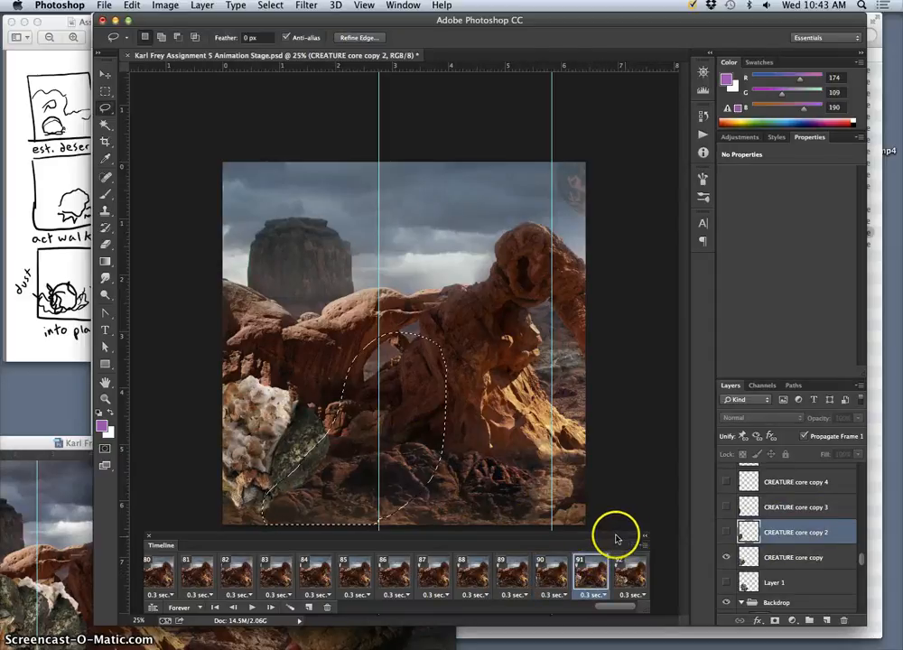
{"action": "left_click", "coordinate": [579, 500]}
{"action": "left_click", "coordinate": [795, 558]}
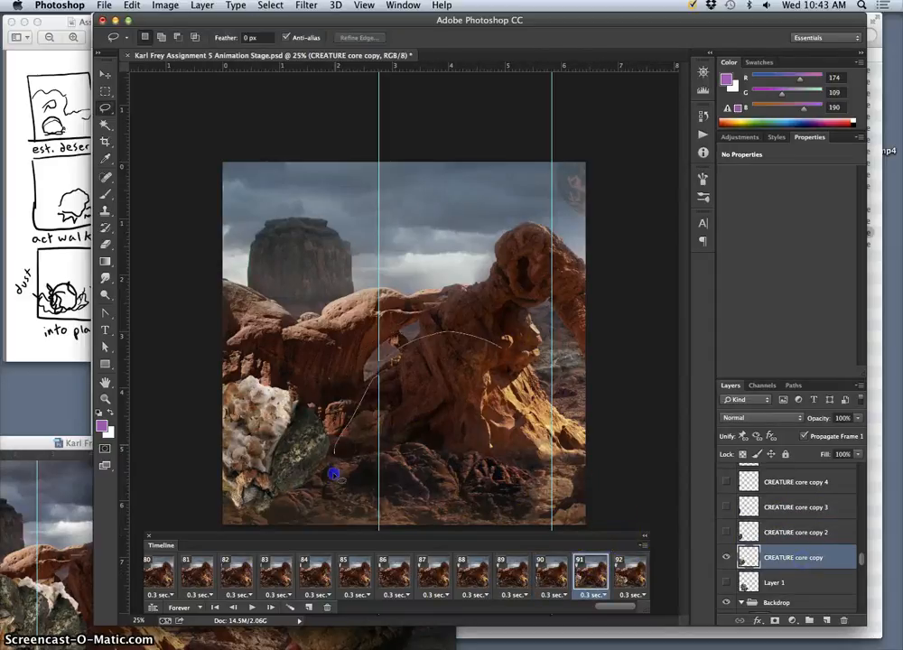
{"action": "left_click_drag", "start_coordinate": [545, 478], "coordinate": [553, 445]}
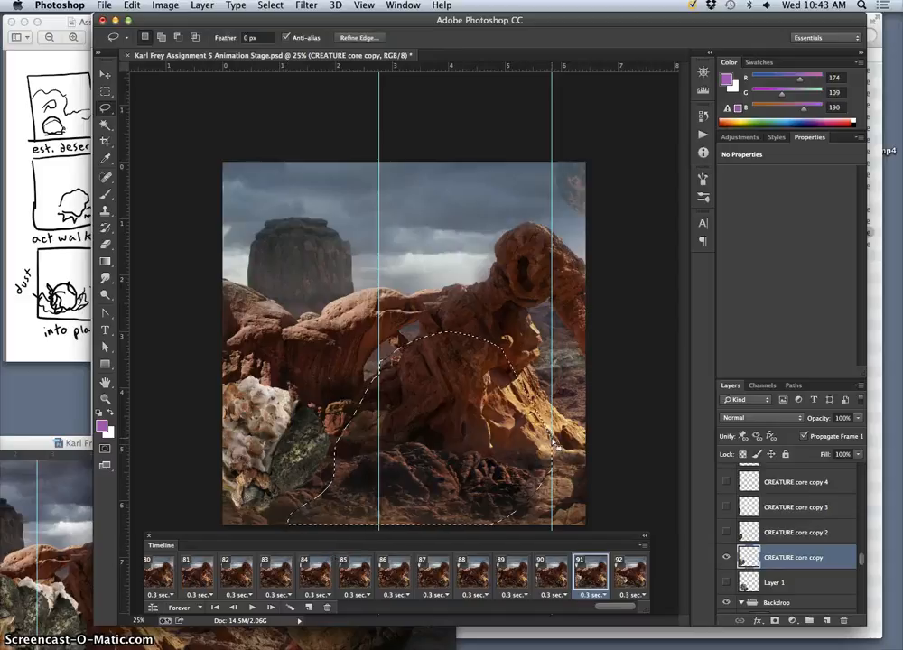
{"action": "left_click", "coordinate": [623, 574]}
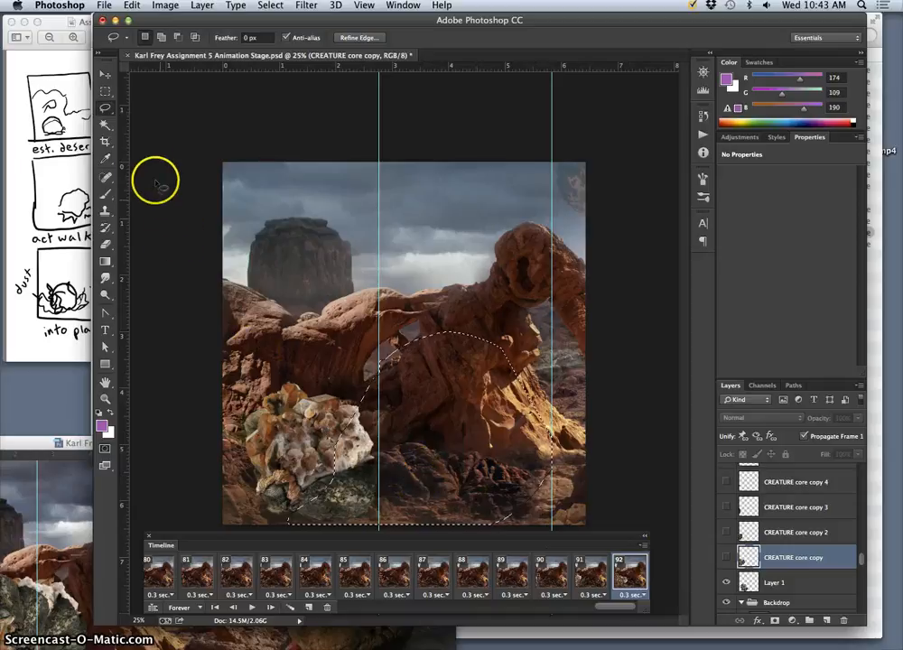
{"action": "key", "text": "super+d"}
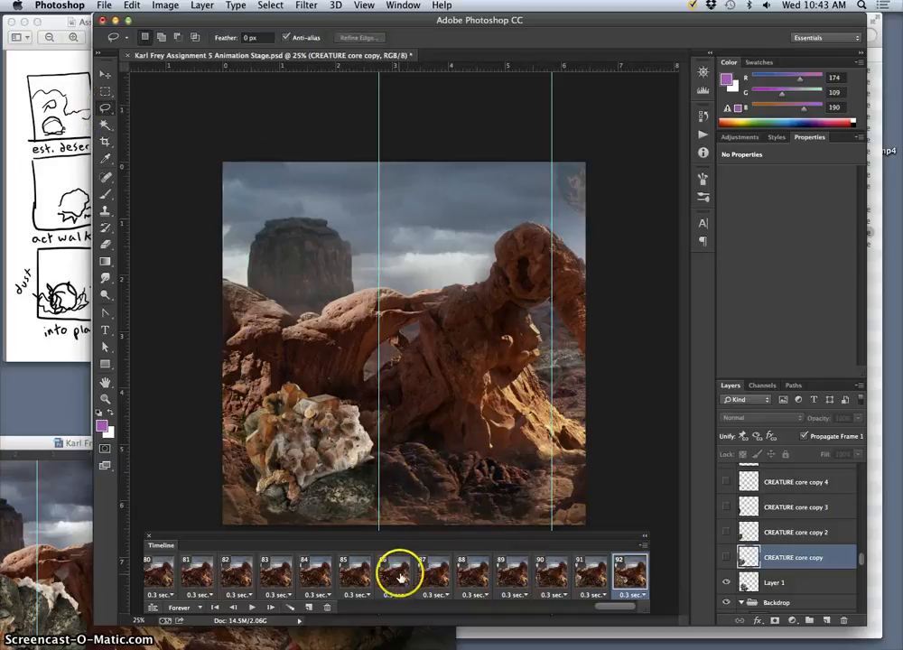
Play the animation from frame 86 to preview the roll, stop it and look through frames 8 to 10.
{"action": "left_click", "coordinate": [401, 576]}
{"action": "left_click", "coordinate": [253, 607]}
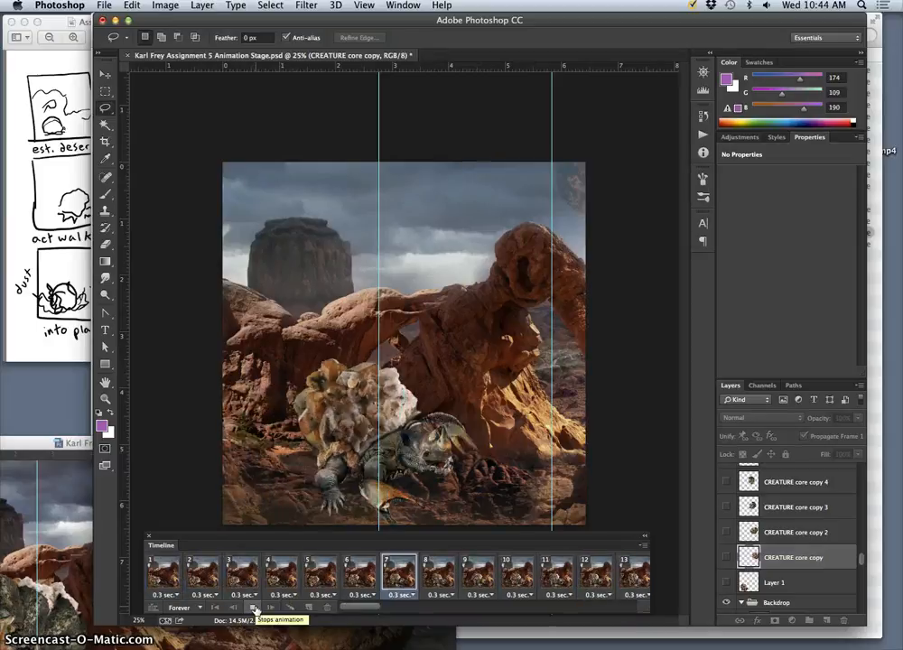
{"action": "left_click", "coordinate": [254, 609]}
{"action": "left_click", "coordinate": [443, 579]}
{"action": "left_click", "coordinate": [477, 578]}
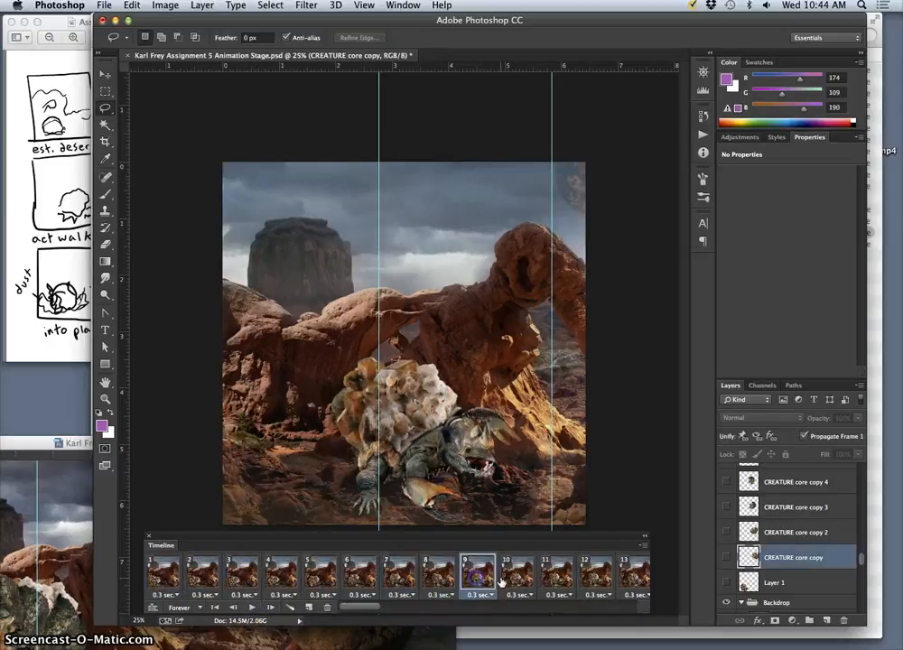
{"action": "left_click", "coordinate": [519, 583]}
Check the creature's entrance frame by frame from frame 87 to frame 92.
{"action": "scroll", "coordinate": [584, 580], "scroll_direction": "right", "scroll_amount": 20}
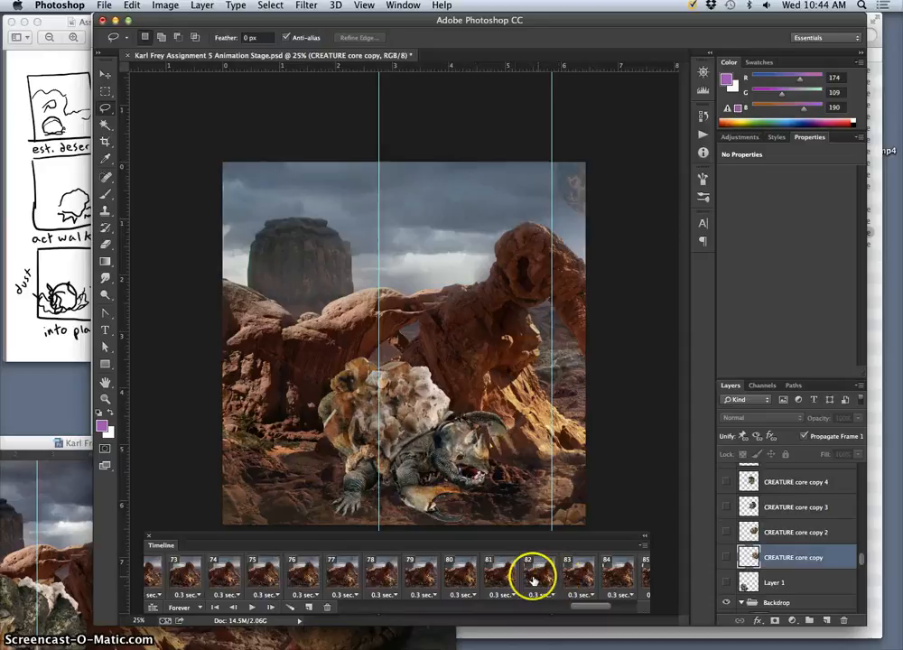
{"action": "scroll", "coordinate": [525, 579], "scroll_direction": "right", "scroll_amount": 5}
{"action": "left_click", "coordinate": [436, 581]}
{"action": "left_click", "coordinate": [469, 582]}
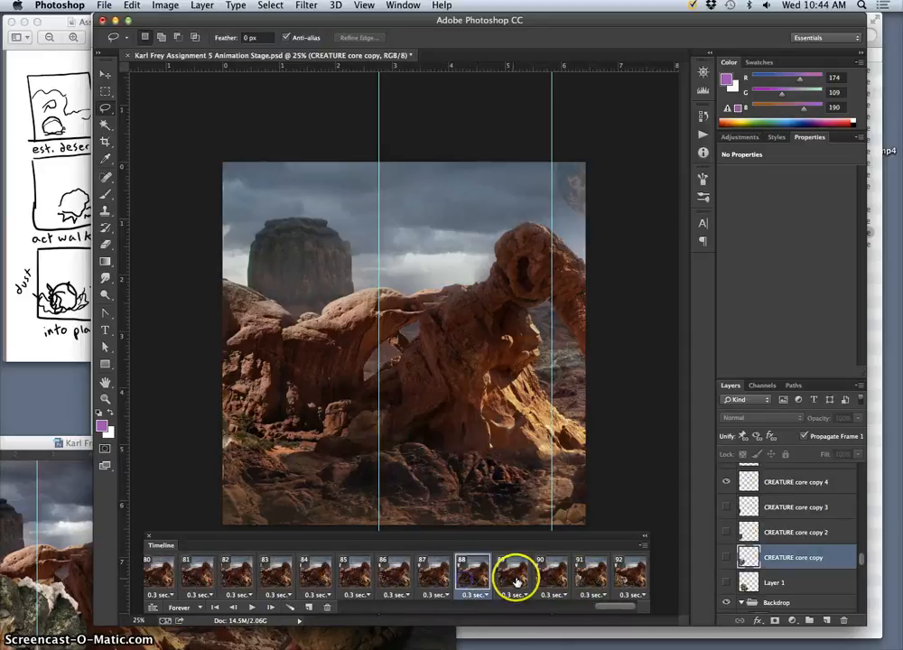
{"action": "left_click", "coordinate": [516, 580]}
{"action": "left_click", "coordinate": [554, 578]}
{"action": "left_click", "coordinate": [594, 580]}
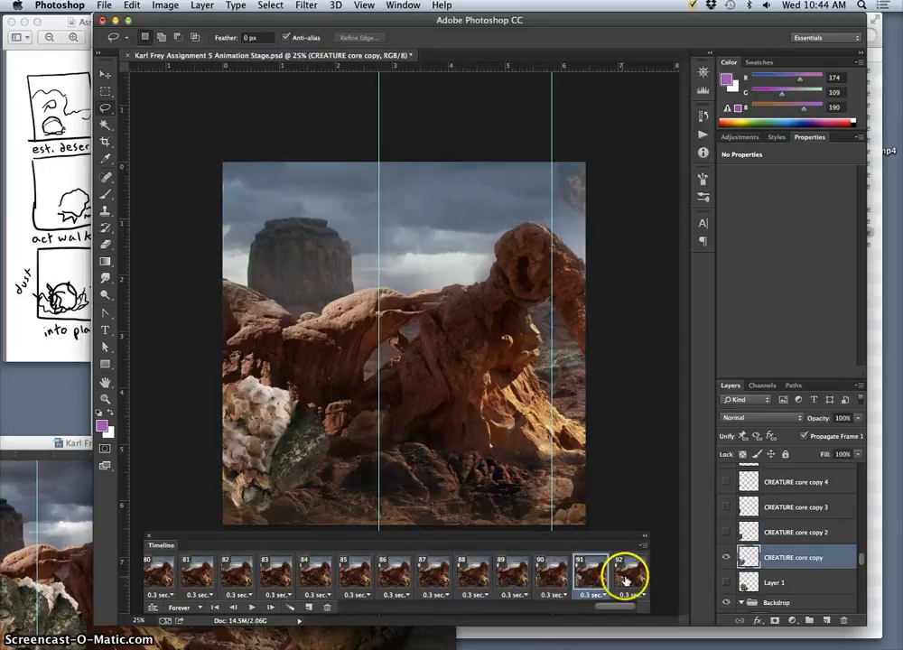
{"action": "left_click", "coordinate": [626, 580]}
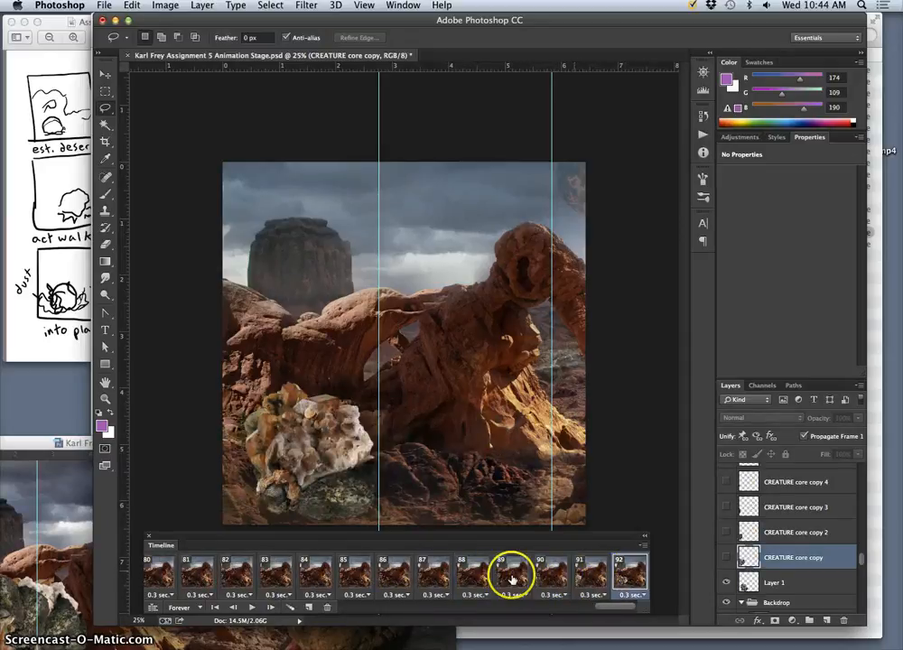
Bring the Animation Assets document forward, move its window up over the stage and look through its layers for the foreground dust.
{"action": "left_click", "coordinate": [74, 443]}
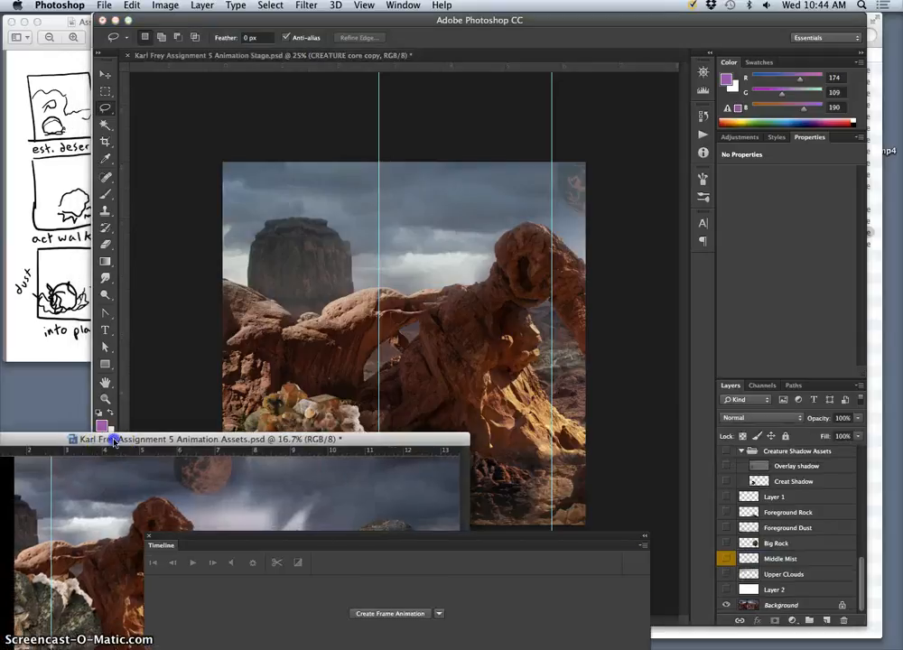
{"action": "left_click_drag", "start_coordinate": [114, 443], "coordinate": [196, 157]}
{"action": "scroll", "coordinate": [824, 536], "scroll_direction": "up", "scroll_amount": 1}
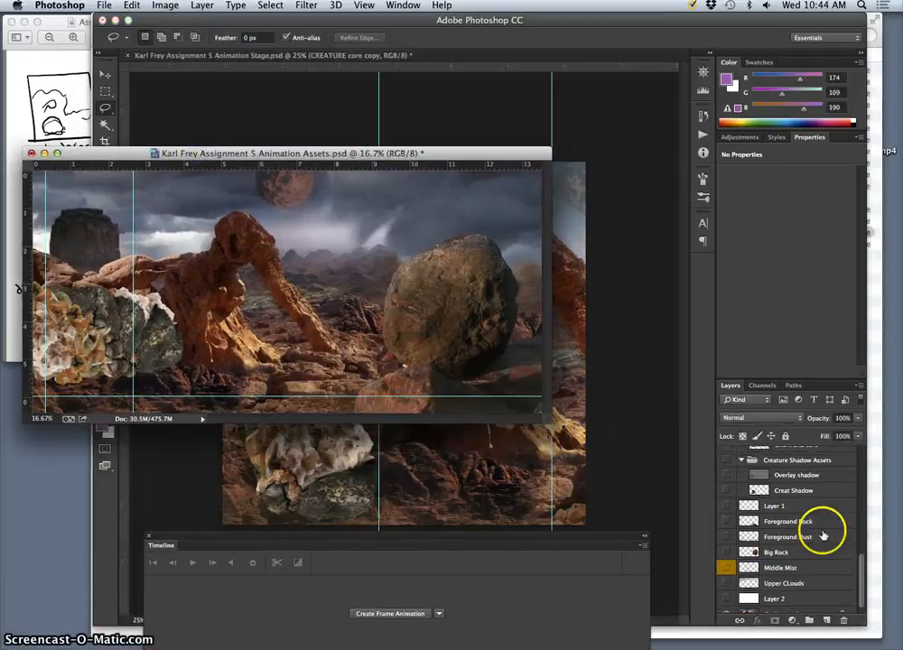
{"action": "scroll", "coordinate": [823, 536], "scroll_direction": "up", "scroll_amount": 5}
{"action": "scroll", "coordinate": [823, 535], "scroll_direction": "down", "scroll_amount": 10}
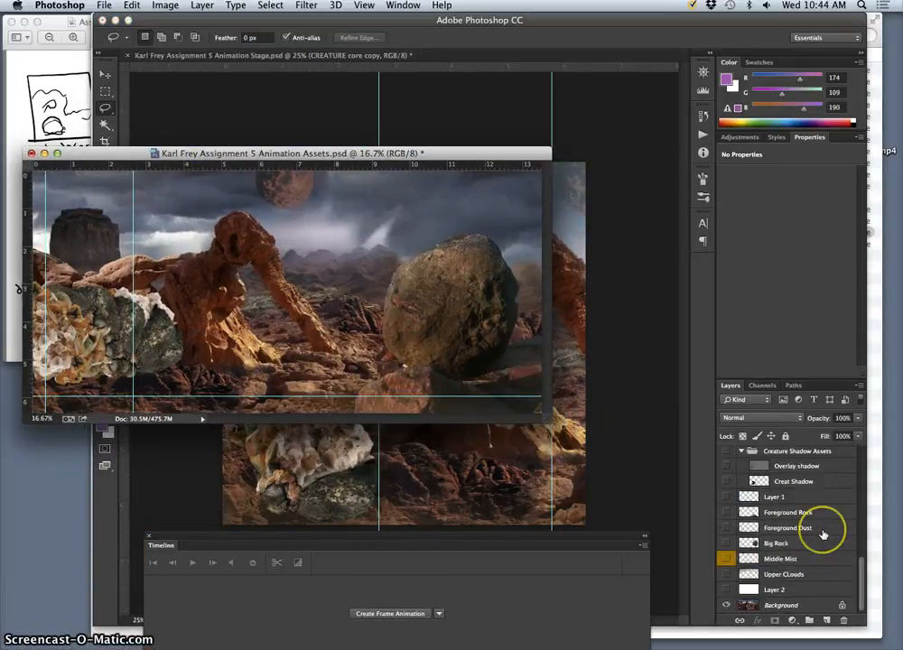
Show the Foreground Dust layer in the Animation Assets document and copy it into the Animation Stage document.
{"action": "left_click", "coordinate": [727, 530]}
{"action": "left_click", "coordinate": [727, 529]}
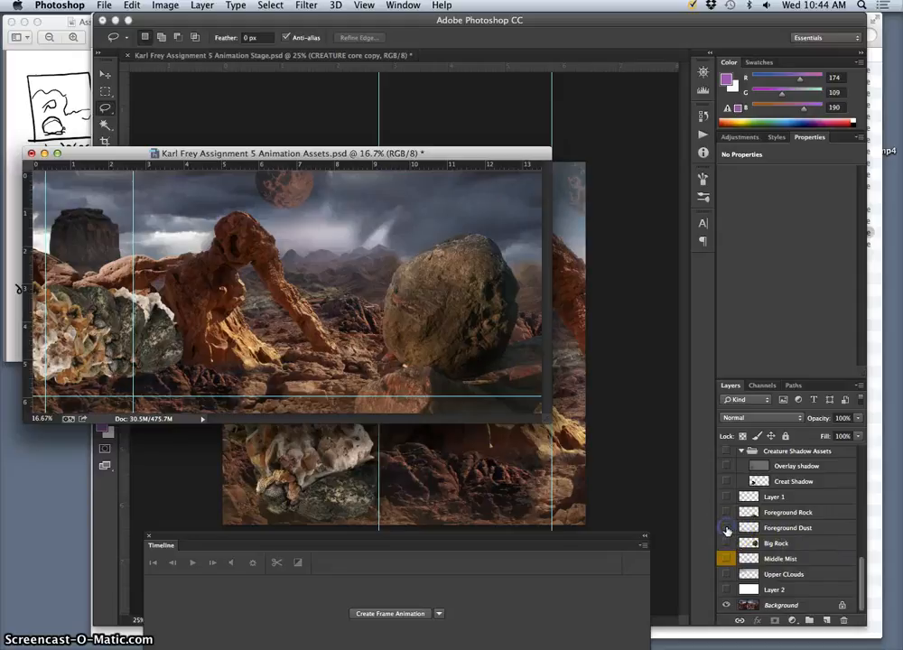
{"action": "left_click", "coordinate": [727, 530]}
{"action": "left_click", "coordinate": [783, 531]}
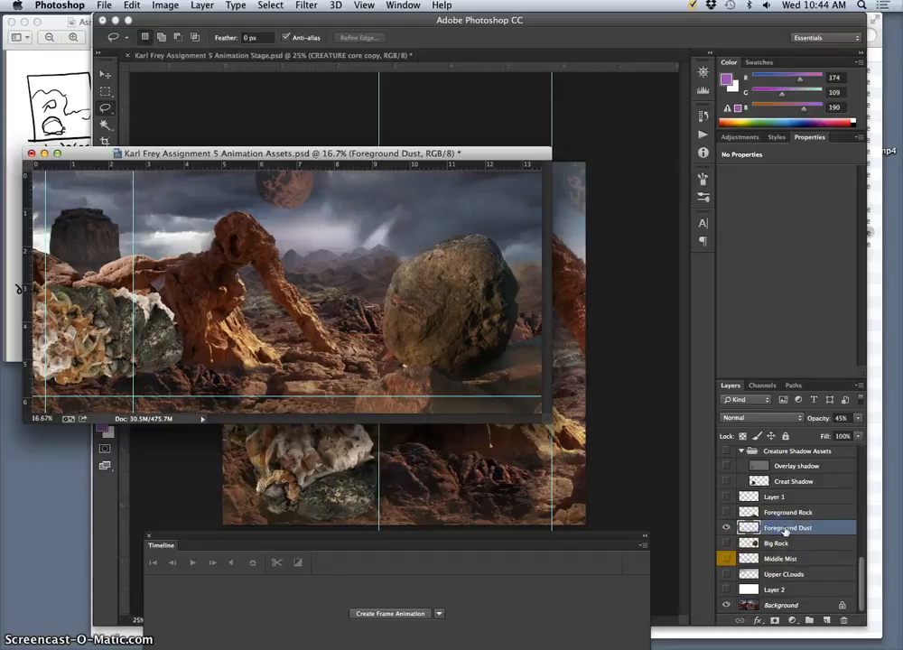
{"action": "left_click_drag", "start_coordinate": [669, 525], "coordinate": [491, 487]}
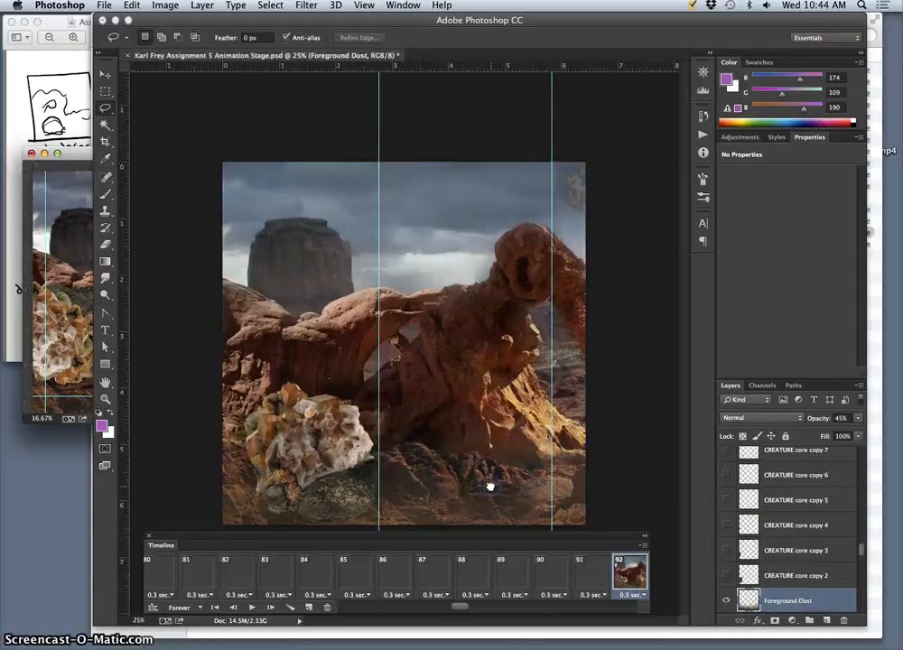
Check the dust in frames 90 to 92, and with frame 92 selected move Foreground Dust to the top of the layer stack, above Layer 5.
{"action": "scroll", "coordinate": [754, 583], "scroll_direction": "down", "scroll_amount": 2}
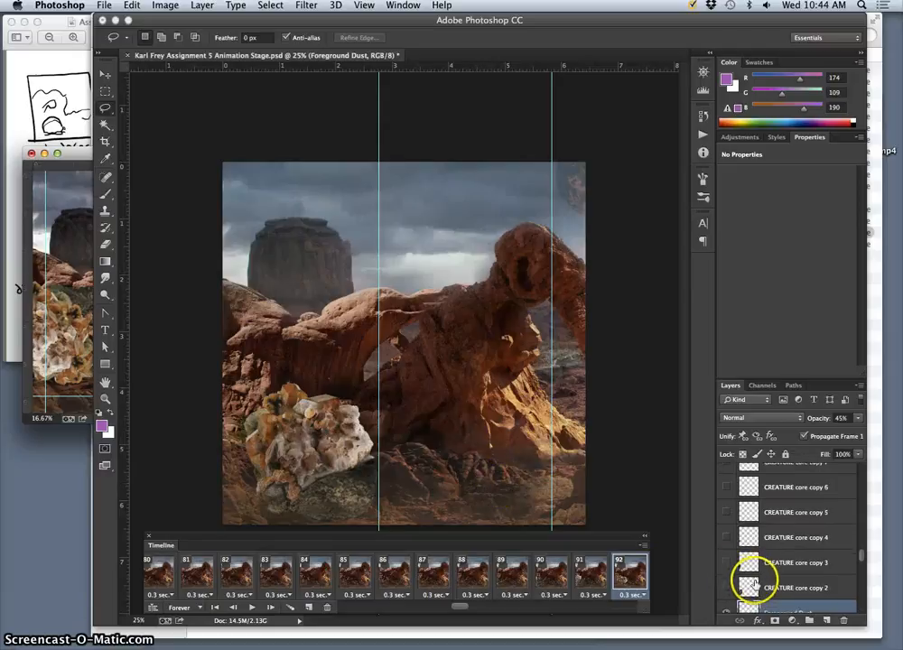
{"action": "left_click", "coordinate": [588, 577]}
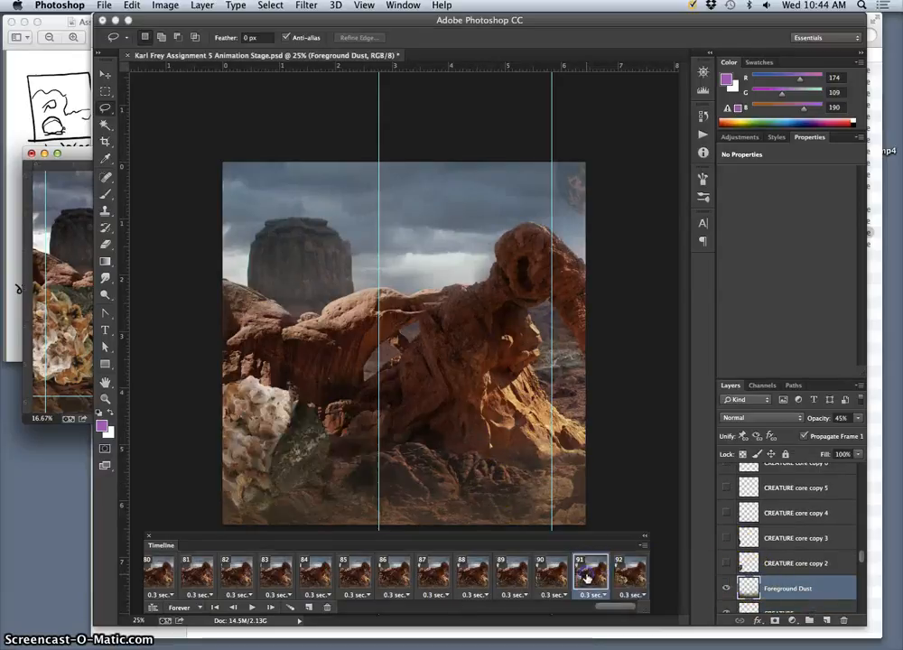
{"action": "left_click", "coordinate": [552, 576]}
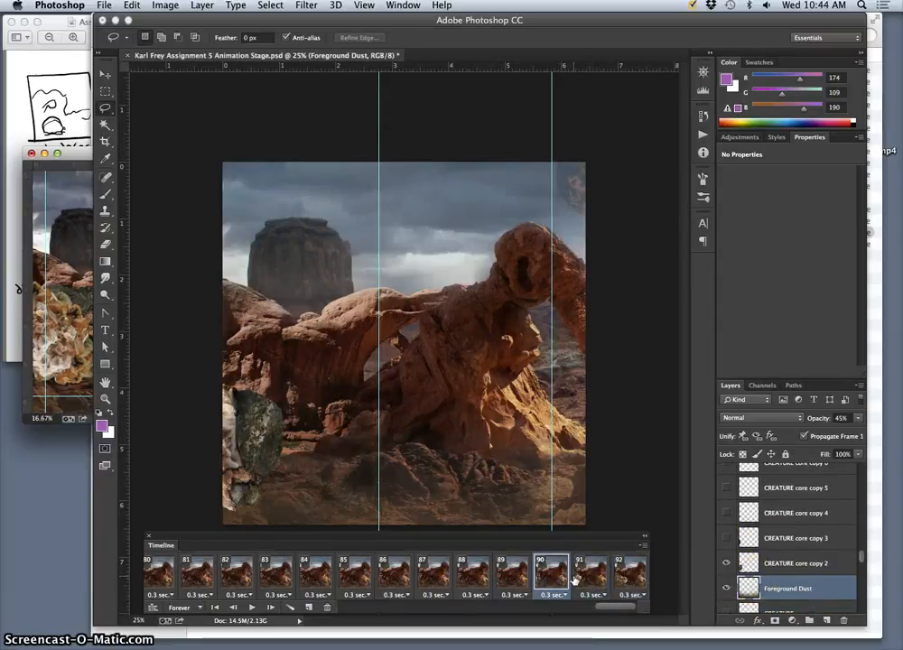
{"action": "left_click", "coordinate": [587, 578]}
{"action": "left_click", "coordinate": [621, 578]}
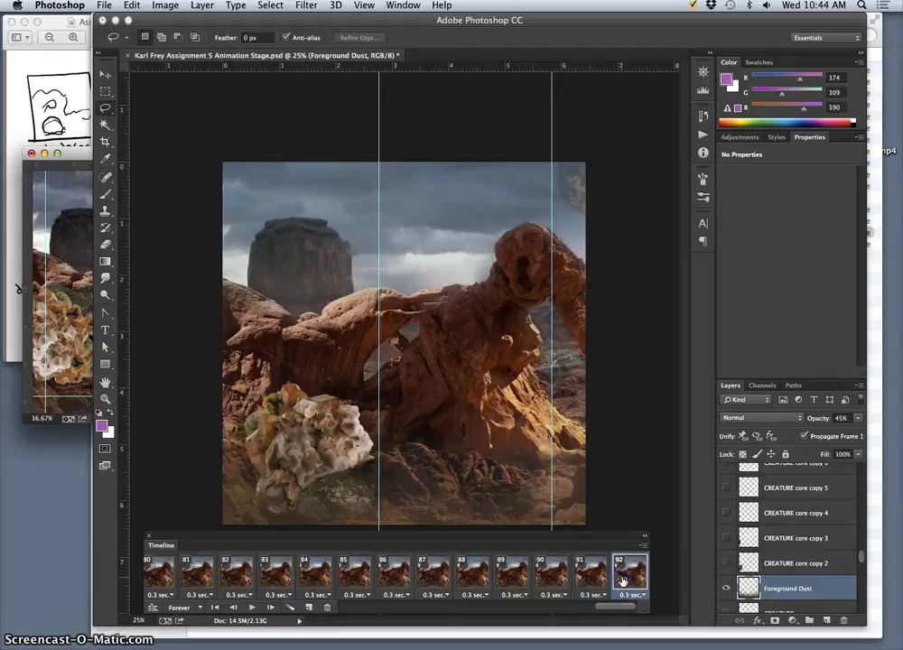
{"action": "left_click_drag", "start_coordinate": [778, 551], "coordinate": [766, 462]}
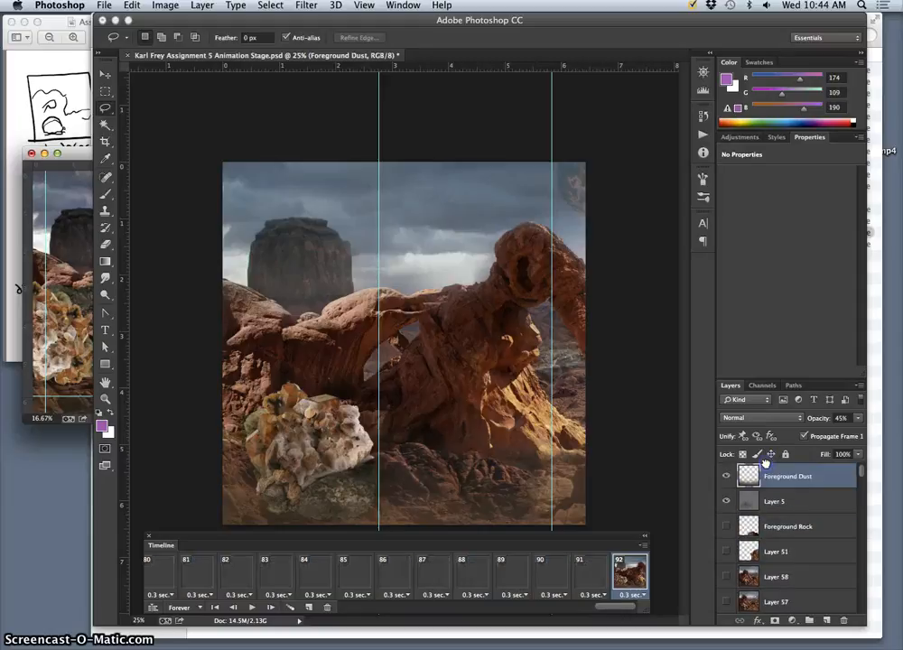
Play the animation to preview the dust overlay, stop it and return to frame 92.
{"action": "left_click", "coordinate": [251, 607]}
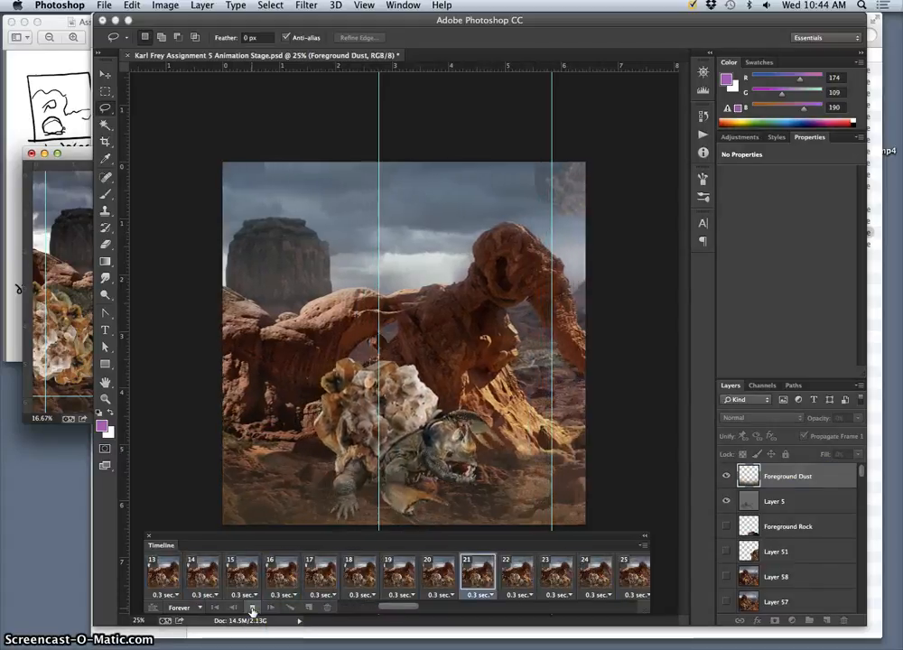
{"action": "left_click", "coordinate": [252, 608]}
{"action": "left_click_drag", "start_coordinate": [403, 608], "coordinate": [628, 603]}
{"action": "left_click", "coordinate": [626, 585]}
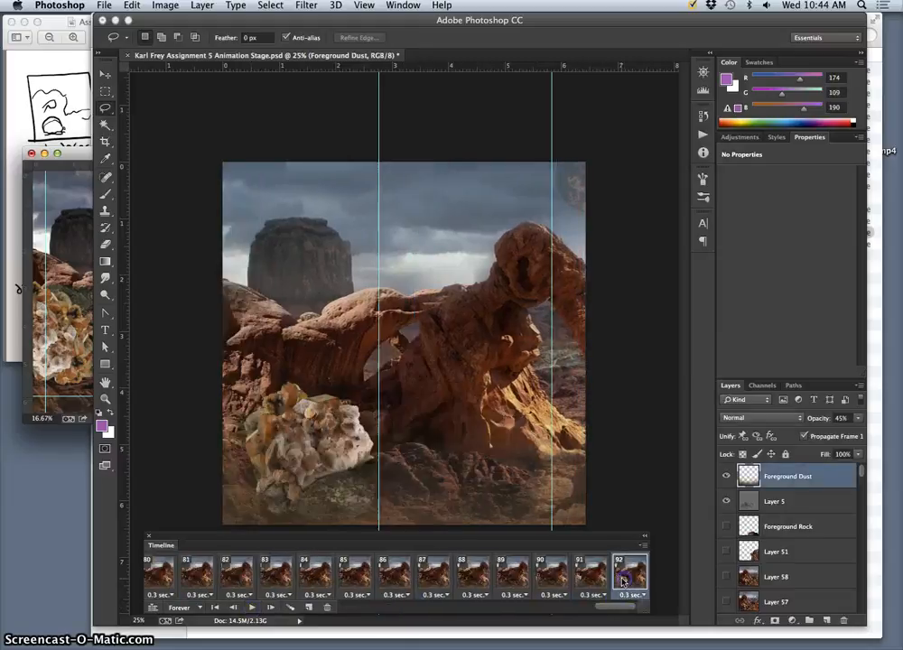
Compare the dust overlay frame by frame between frames 87 and 92, ending on frame 92.
{"action": "left_click", "coordinate": [585, 576]}
{"action": "left_click", "coordinate": [547, 578]}
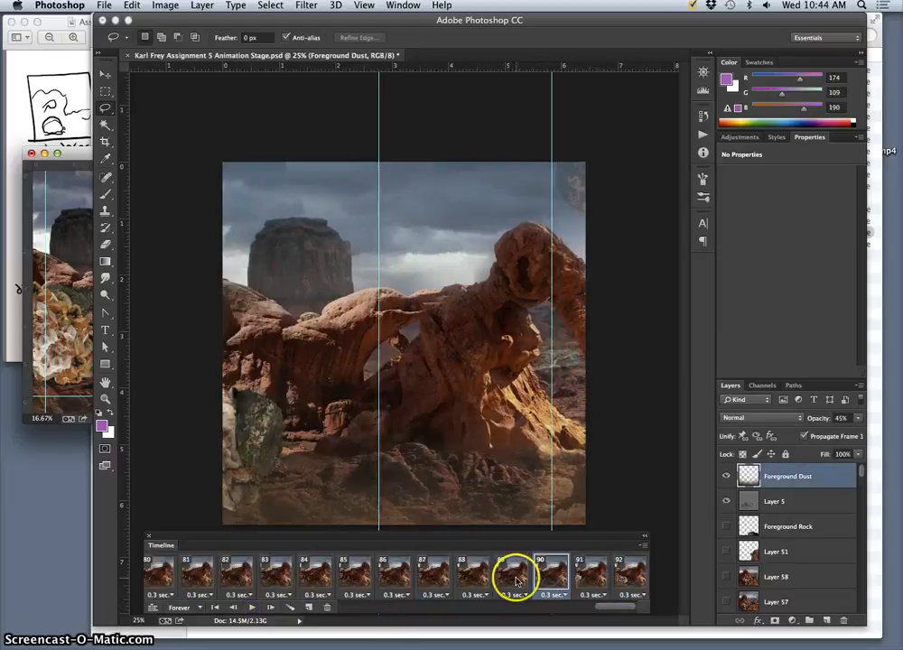
{"action": "left_click", "coordinate": [514, 578]}
{"action": "left_click_drag", "start_coordinate": [515, 581], "coordinate": [577, 579]}
{"action": "left_click", "coordinate": [552, 583]}
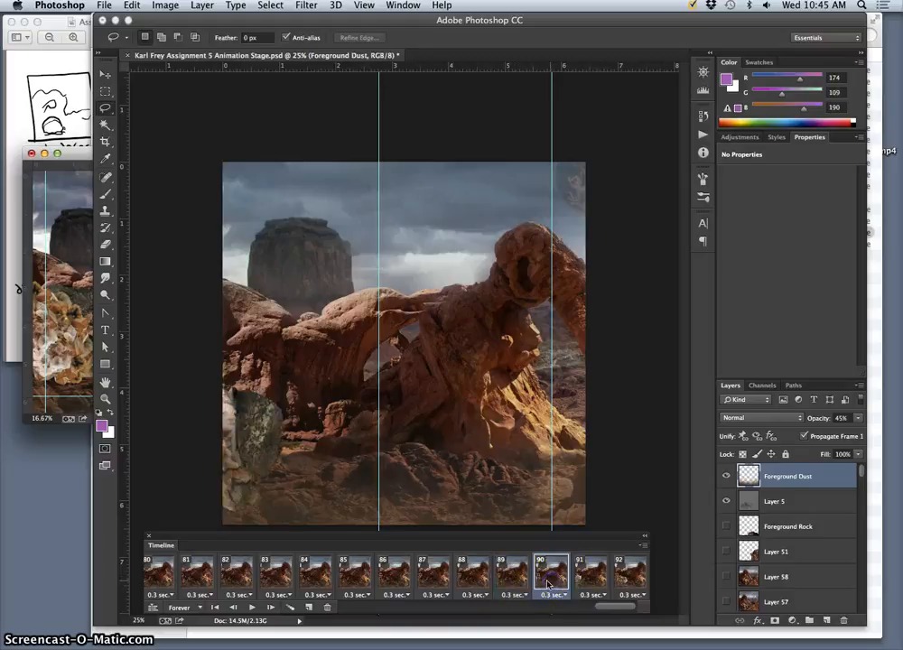
{"action": "left_click", "coordinate": [512, 578]}
{"action": "left_click", "coordinate": [474, 578]}
{"action": "left_click", "coordinate": [430, 579]}
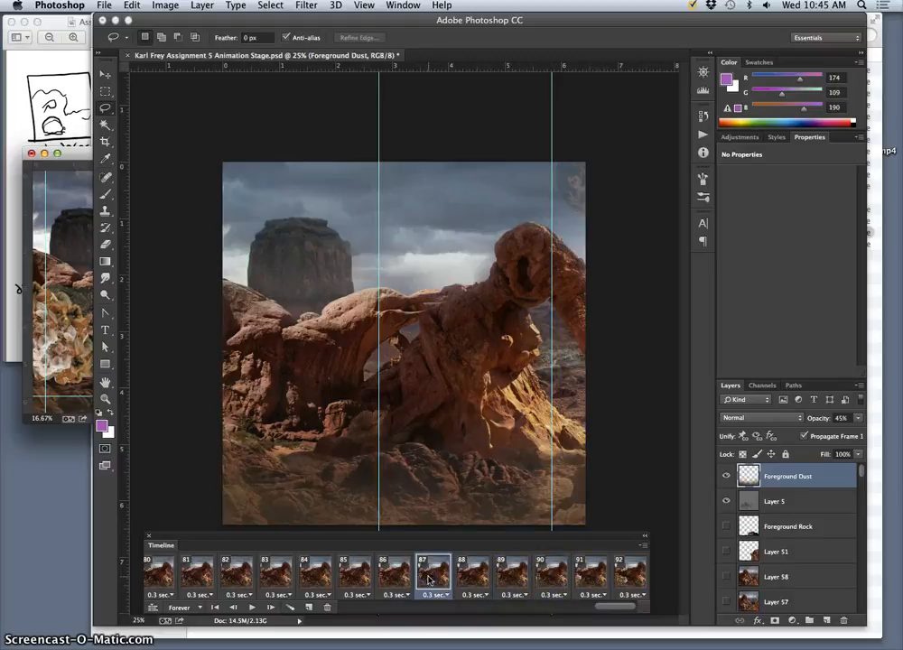
{"action": "left_click", "coordinate": [640, 578]}
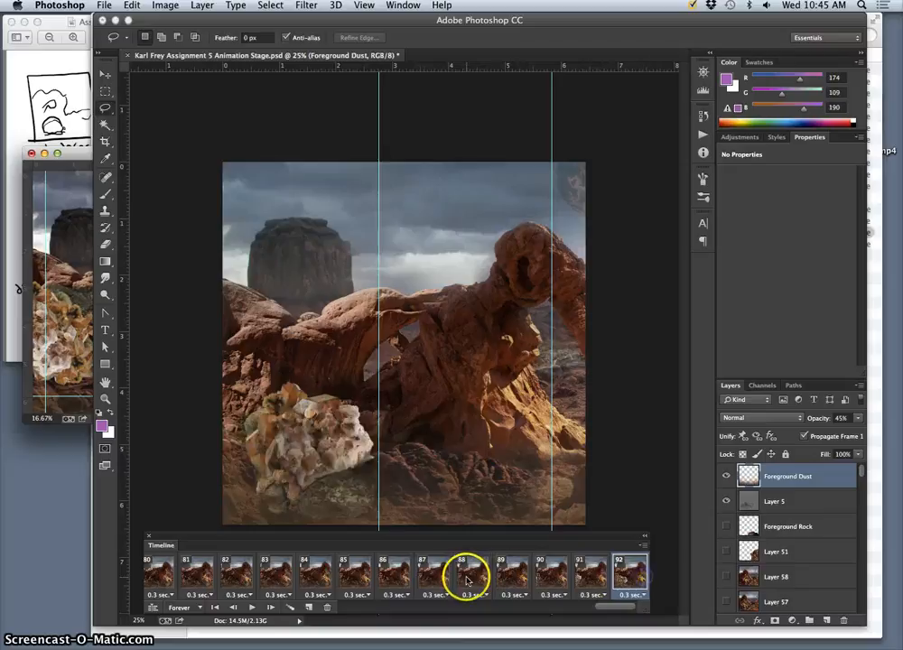
Select all frames from 1 to 92 and set the Foreground Dust layer's blend mode to Screen.
{"action": "scroll", "coordinate": [470, 579], "scroll_direction": "left", "scroll_amount": 20}
{"action": "left_click", "coordinate": [192, 583]}
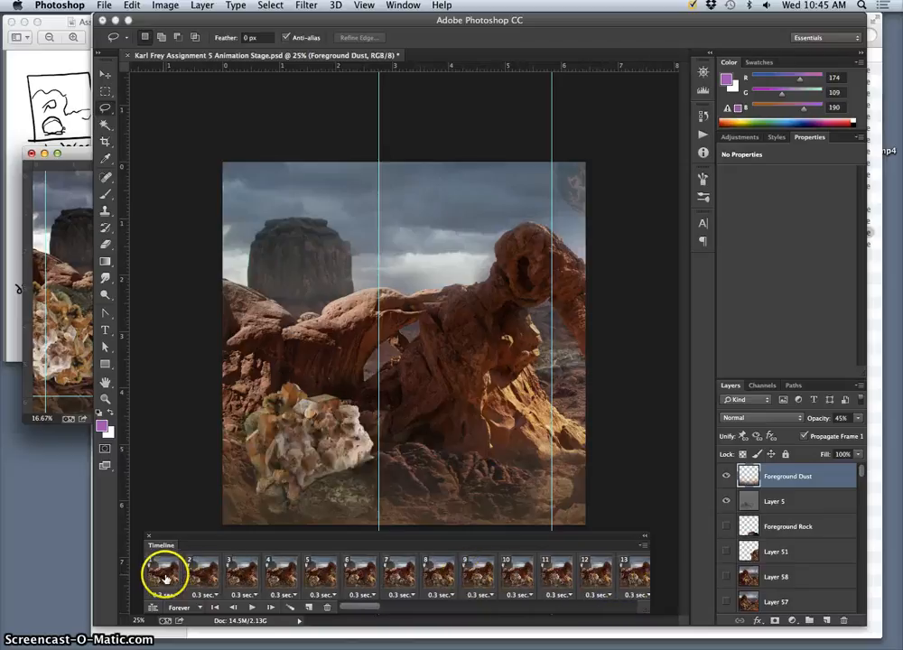
{"action": "left_click", "coordinate": [165, 579], "text": "shift"}
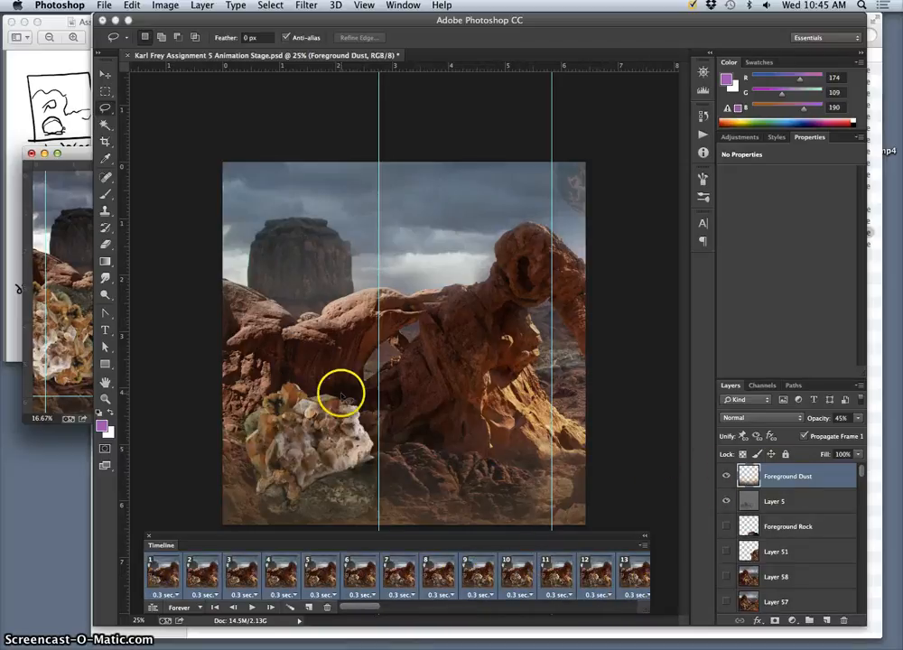
{"action": "left_click", "coordinate": [760, 419]}
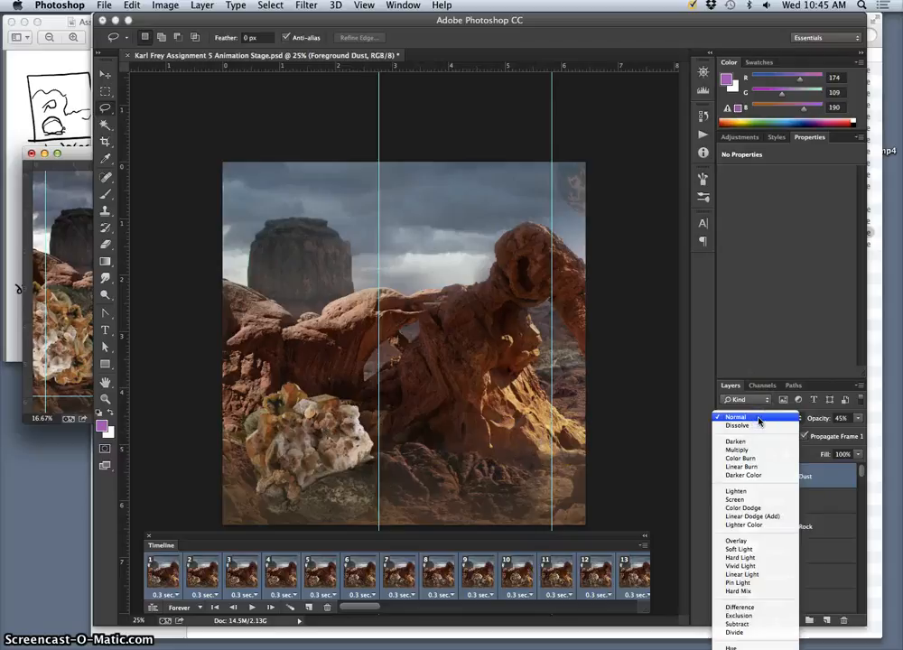
{"action": "left_click", "coordinate": [863, 418]}
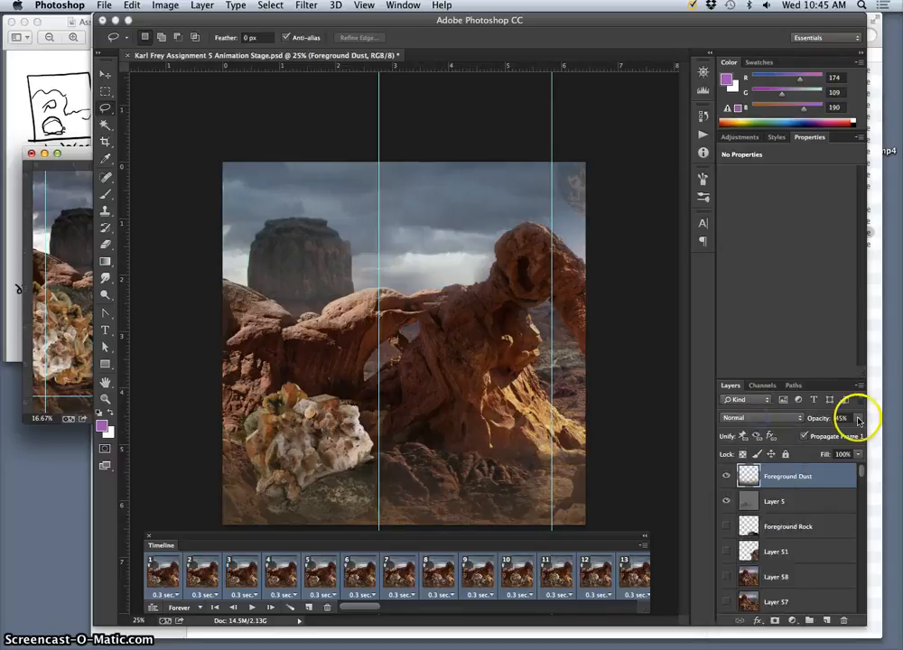
{"action": "left_click", "coordinate": [754, 419]}
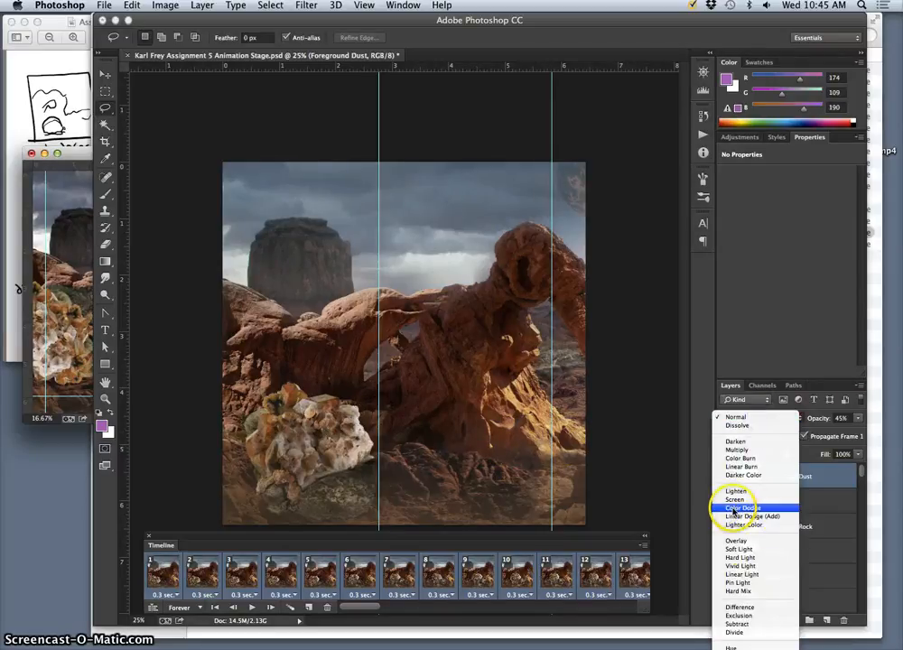
{"action": "left_click", "coordinate": [736, 500]}
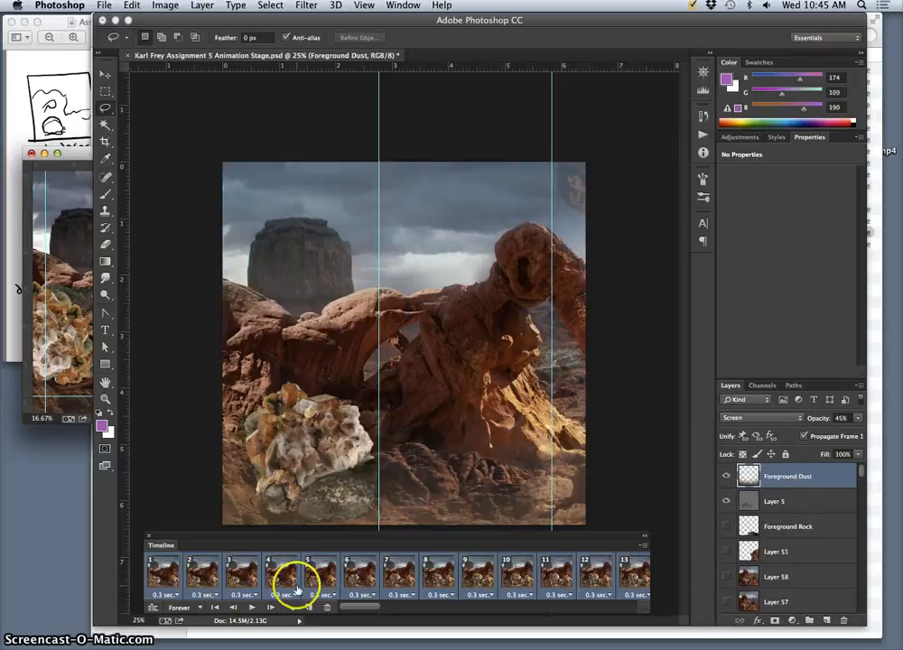
Play the animation to preview the dust, stop at frame 28 and lower Foreground Dust's opacity there to 34%.
{"action": "left_click", "coordinate": [251, 608]}
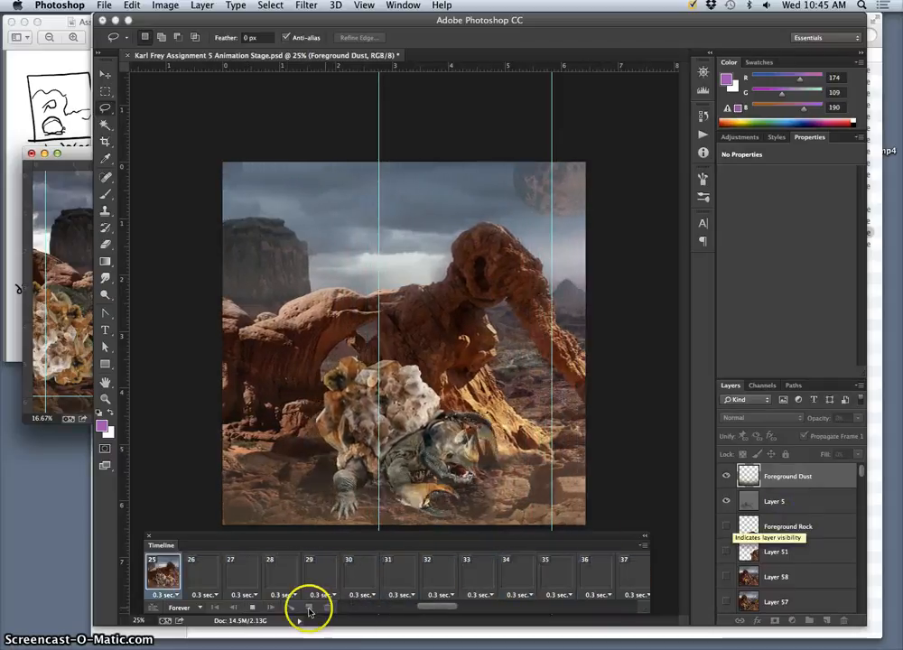
{"action": "left_click", "coordinate": [253, 613]}
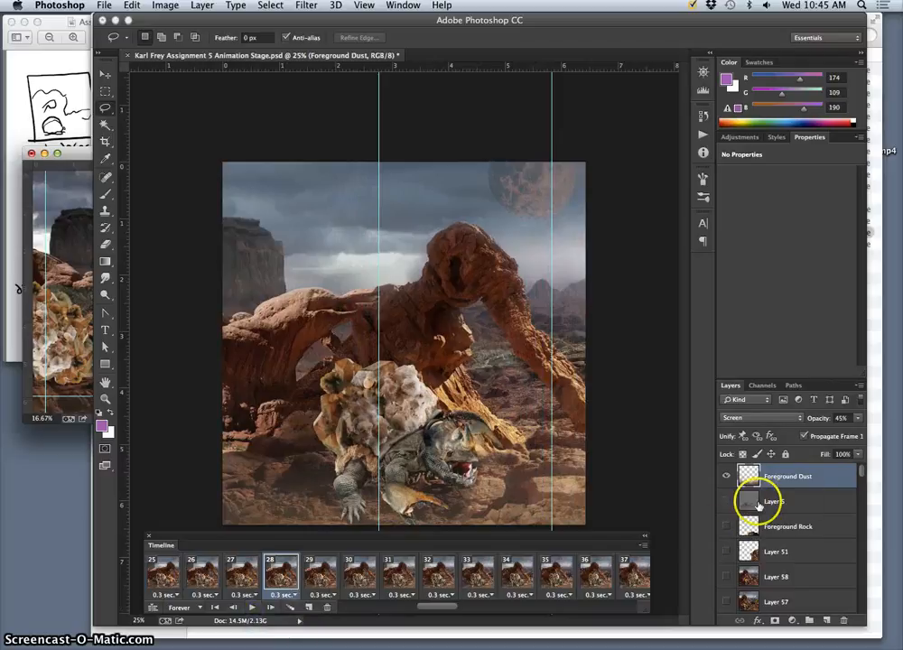
{"action": "left_click", "coordinate": [860, 419]}
{"action": "mouse_move", "coordinate": [843, 433]}
{"action": "left_mouse_down"}
{"action": "mouse_move", "coordinate": [853, 435]}
{"action": "mouse_move", "coordinate": [839, 434]}
{"action": "left_mouse_up"}
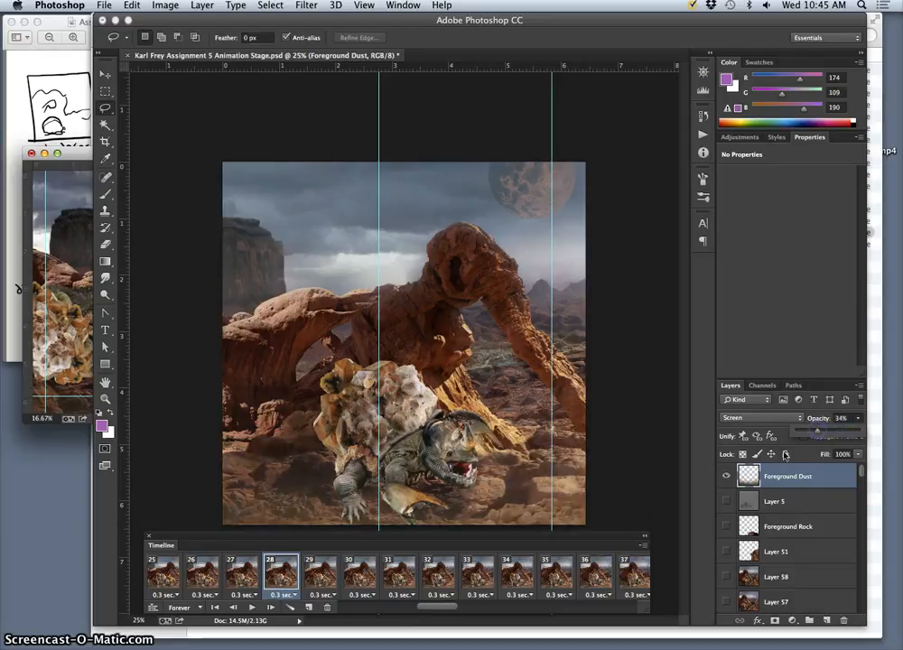
Select frames 1 through 92 and try to lower Foreground Dust's opacity to 16% across all of them.
{"action": "scroll", "coordinate": [419, 566], "scroll_direction": "left", "scroll_amount": 10}
{"action": "left_click", "coordinate": [176, 576]}
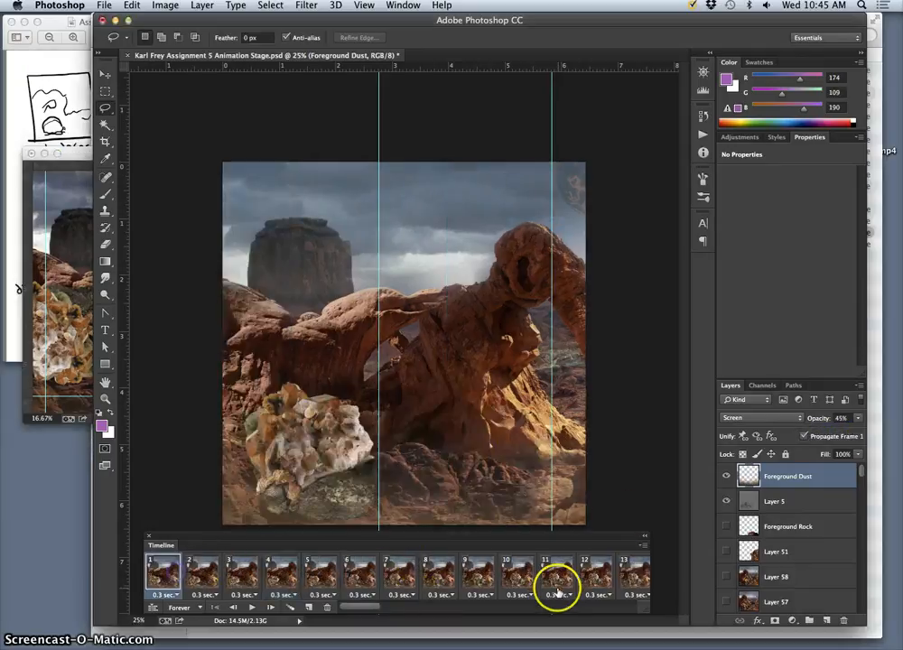
{"action": "scroll", "coordinate": [549, 588], "scroll_direction": "right", "scroll_amount": 15}
{"action": "scroll", "coordinate": [548, 585], "scroll_direction": "right", "scroll_amount": 10}
{"action": "left_click", "coordinate": [621, 576], "text": "shift"}
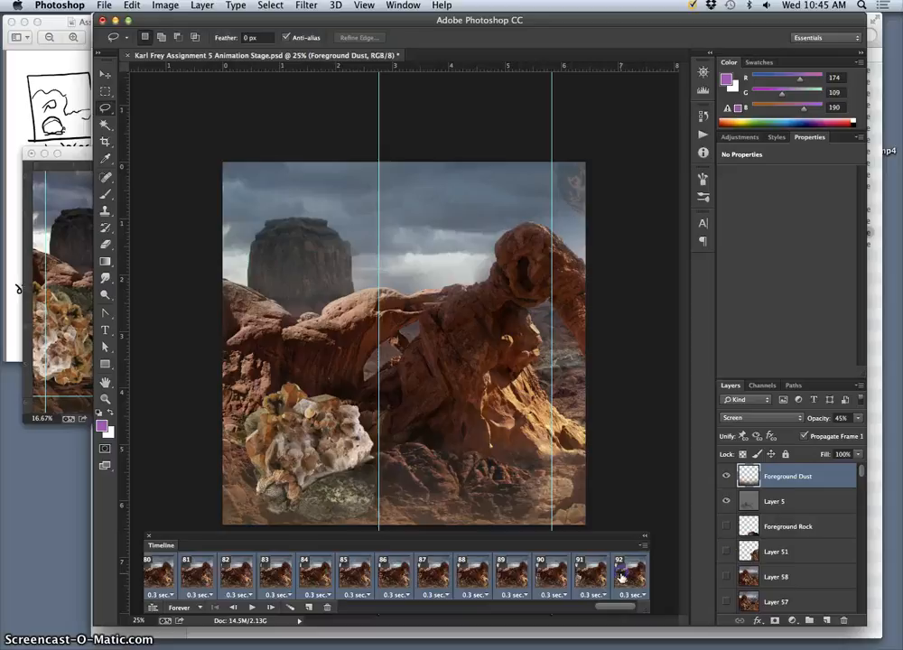
{"action": "left_click", "coordinate": [858, 420]}
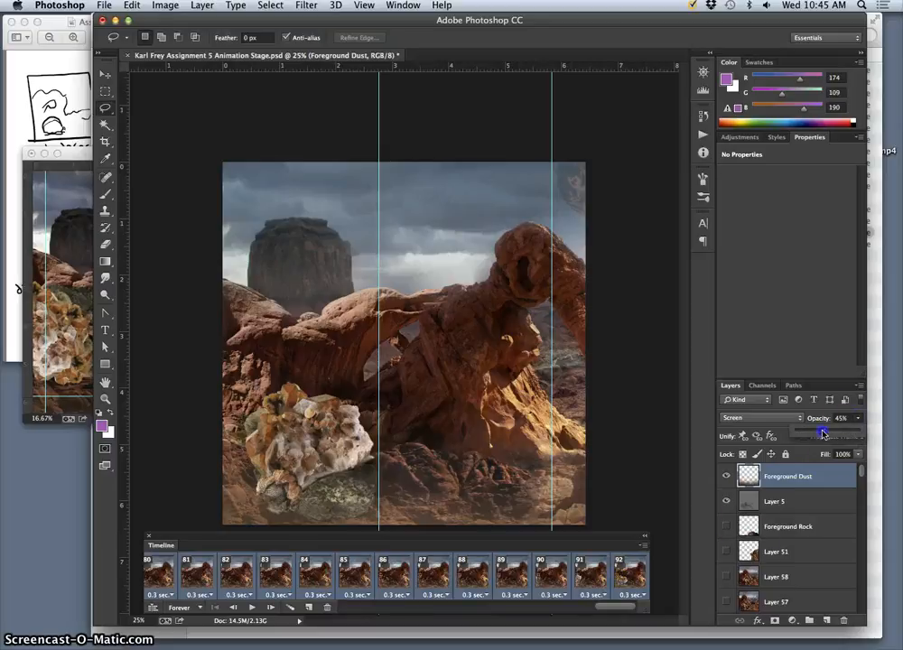
{"action": "mouse_move", "coordinate": [824, 433]}
{"action": "left_mouse_down"}
{"action": "mouse_move", "coordinate": [800, 432]}
{"action": "mouse_move", "coordinate": [809, 435]}
{"action": "left_mouse_up"}
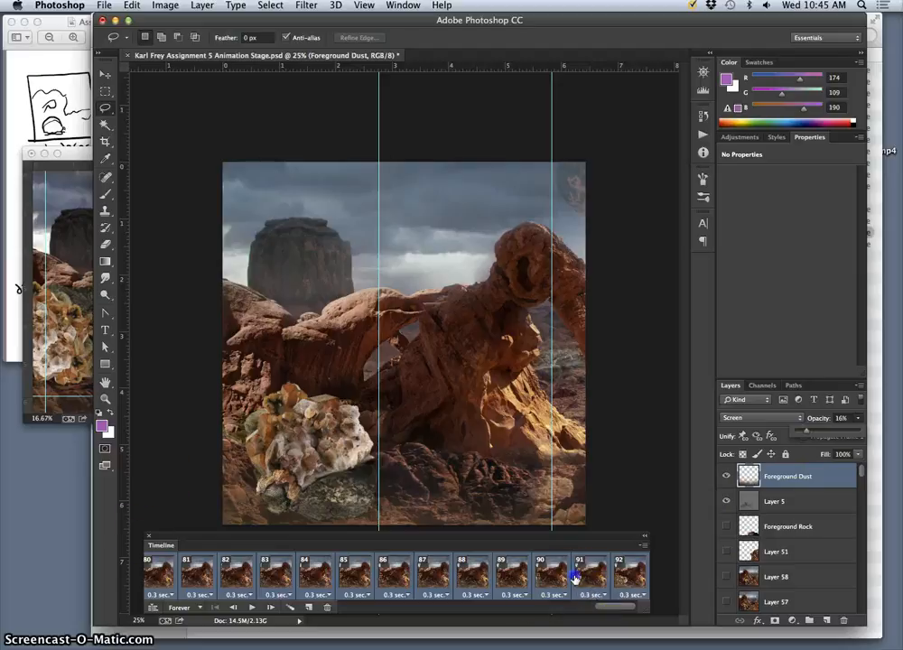
Examine the dust opacity in individual frames between 82 and 91.
{"action": "left_click", "coordinate": [575, 579]}
{"action": "left_click", "coordinate": [512, 581]}
{"action": "left_click", "coordinate": [481, 583]}
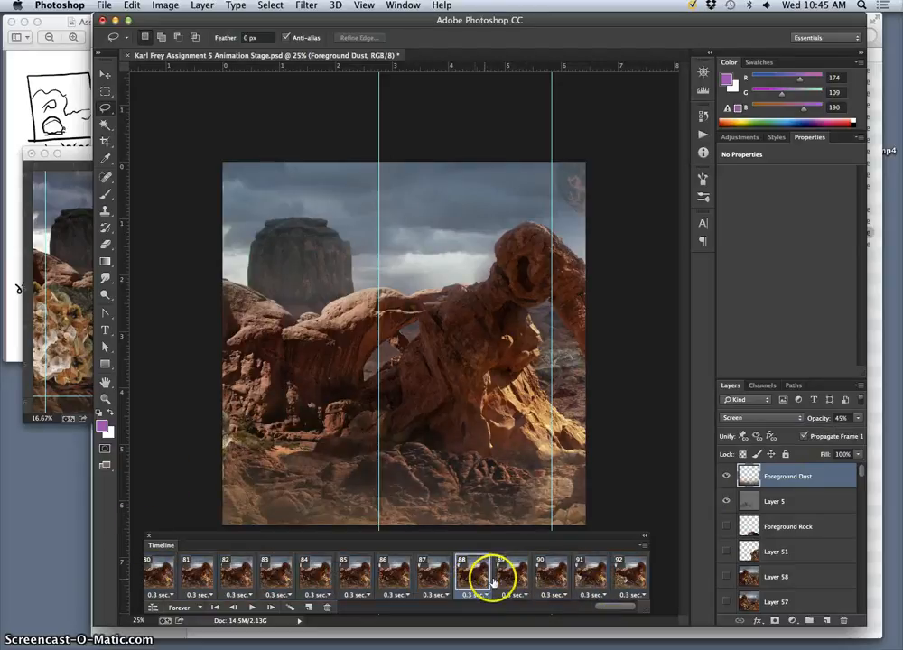
{"action": "left_click", "coordinate": [512, 581]}
{"action": "left_click", "coordinate": [433, 579]}
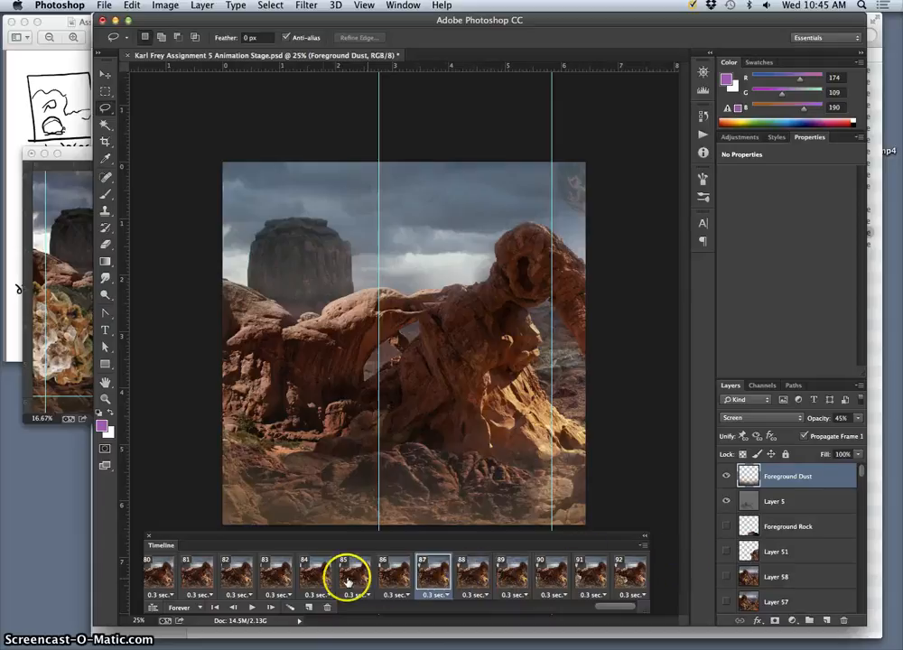
{"action": "left_click", "coordinate": [242, 579]}
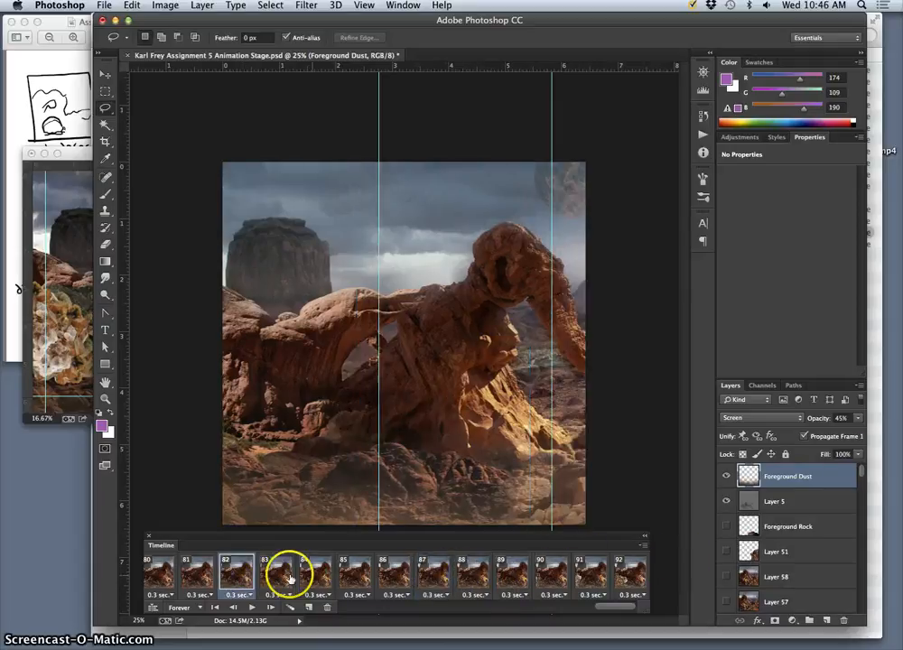
Set Foreground Dust's opacity to 26% in frame 87 and reduce it in frame 86 as well.
{"action": "left_click", "coordinate": [431, 576]}
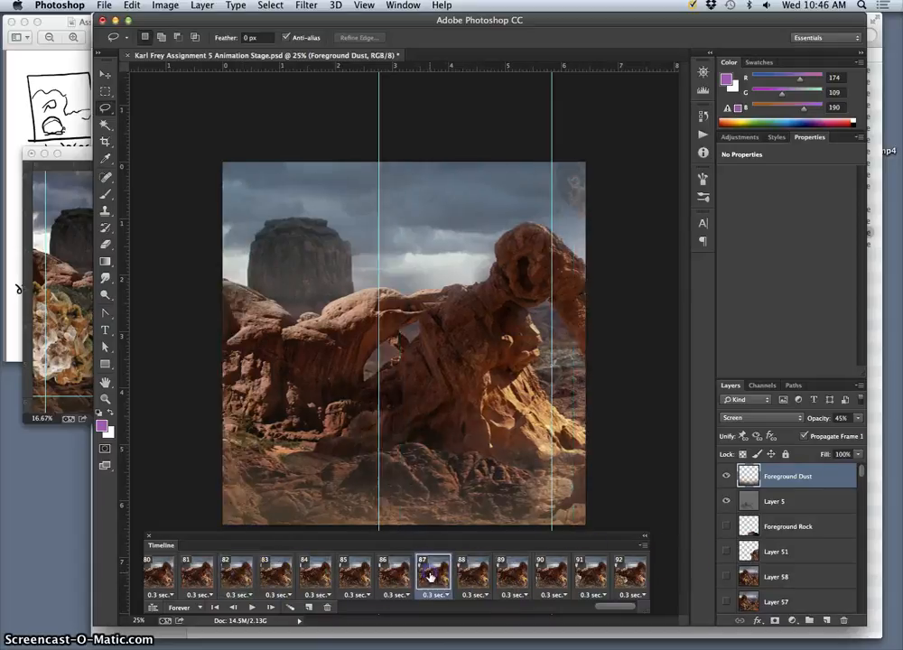
{"action": "left_click", "coordinate": [855, 418]}
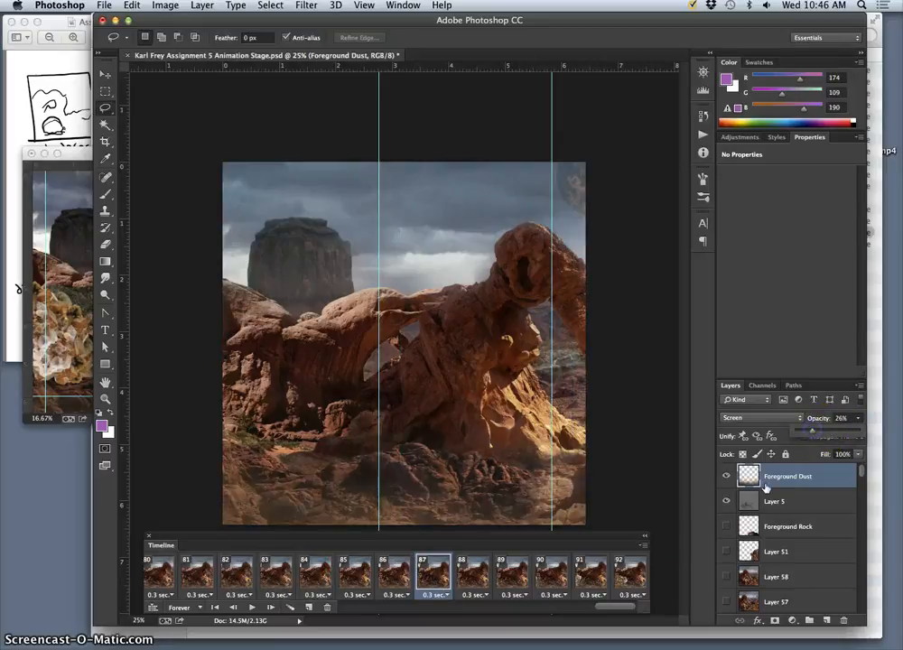
{"action": "left_click", "coordinate": [397, 571]}
{"action": "left_click", "coordinate": [857, 420]}
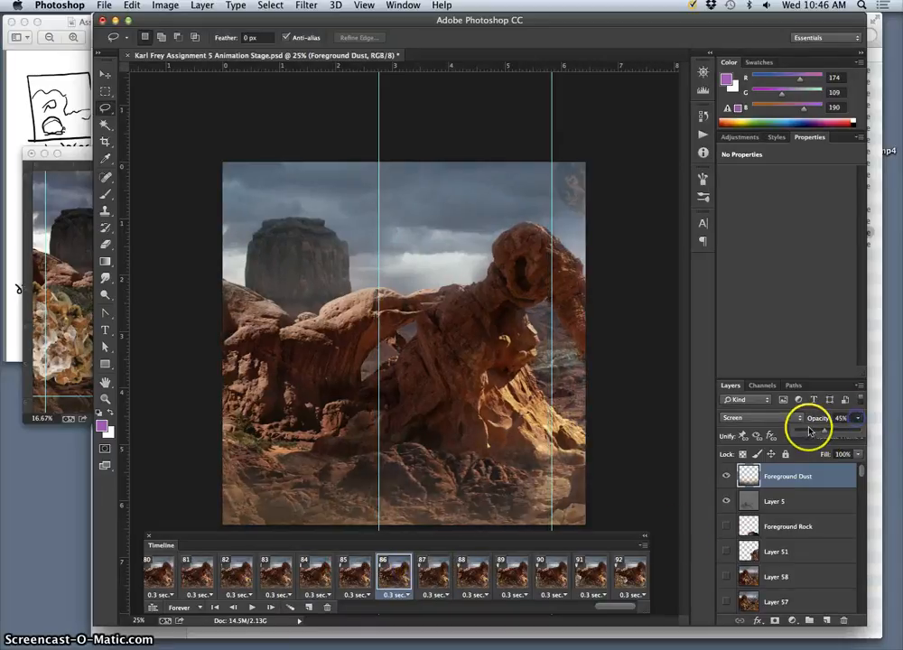
{"action": "left_click", "coordinate": [329, 537]}
{"action": "left_click_drag", "start_coordinate": [814, 433], "coordinate": [806, 431]}
Set Foreground Dust's opacity to 18% in frame 85 and reduce it in frame 84 as well.
{"action": "left_click", "coordinate": [355, 575]}
{"action": "left_click", "coordinate": [860, 420]}
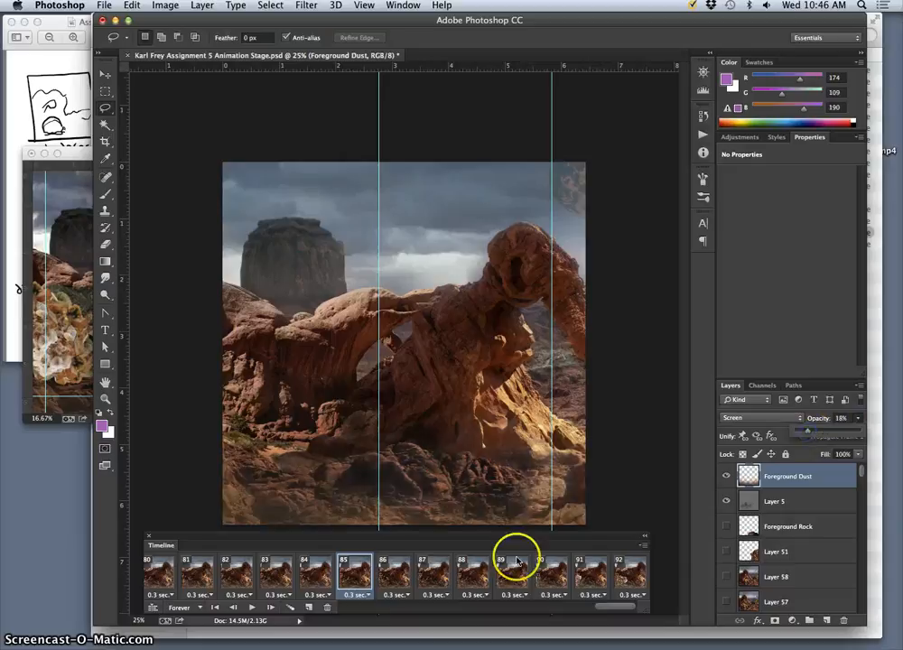
{"action": "left_click", "coordinate": [309, 579]}
{"action": "left_click", "coordinate": [857, 420]}
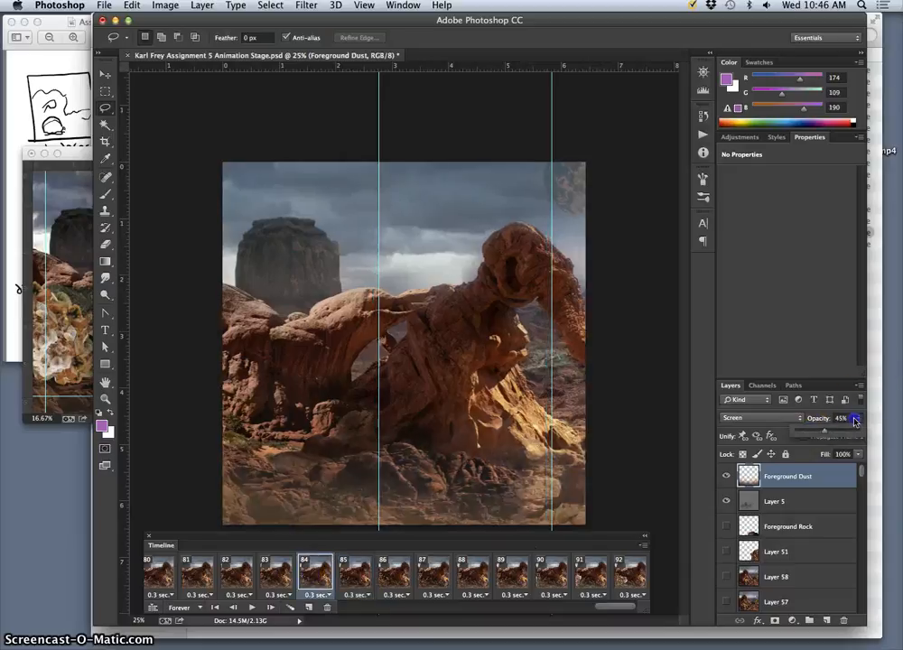
{"action": "left_click", "coordinate": [805, 432]}
Set Foreground Dust's opacity to 3% in frame 83 and 13% in frame 82.
{"action": "left_click", "coordinate": [281, 575]}
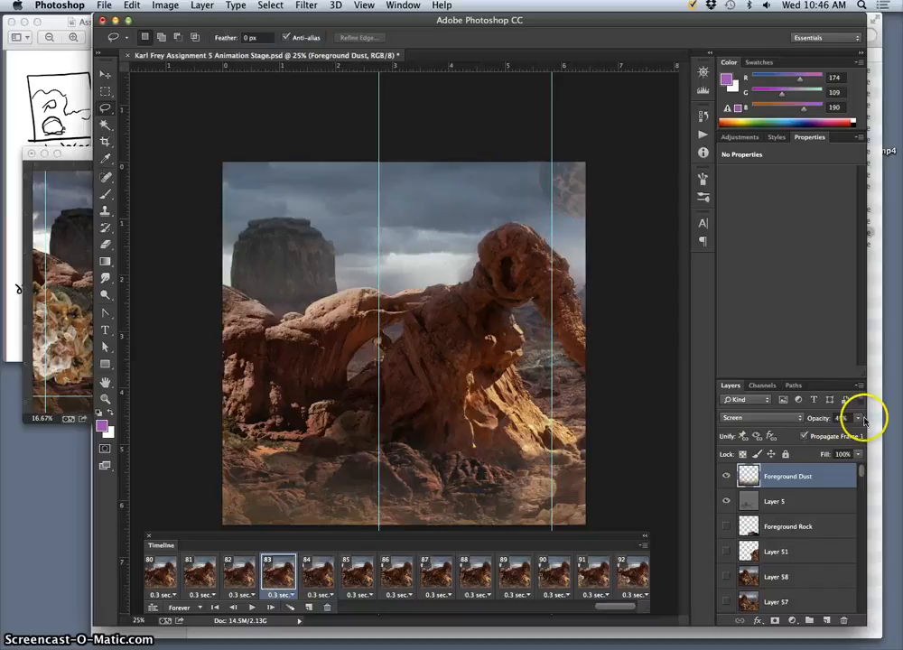
{"action": "left_click", "coordinate": [273, 608]}
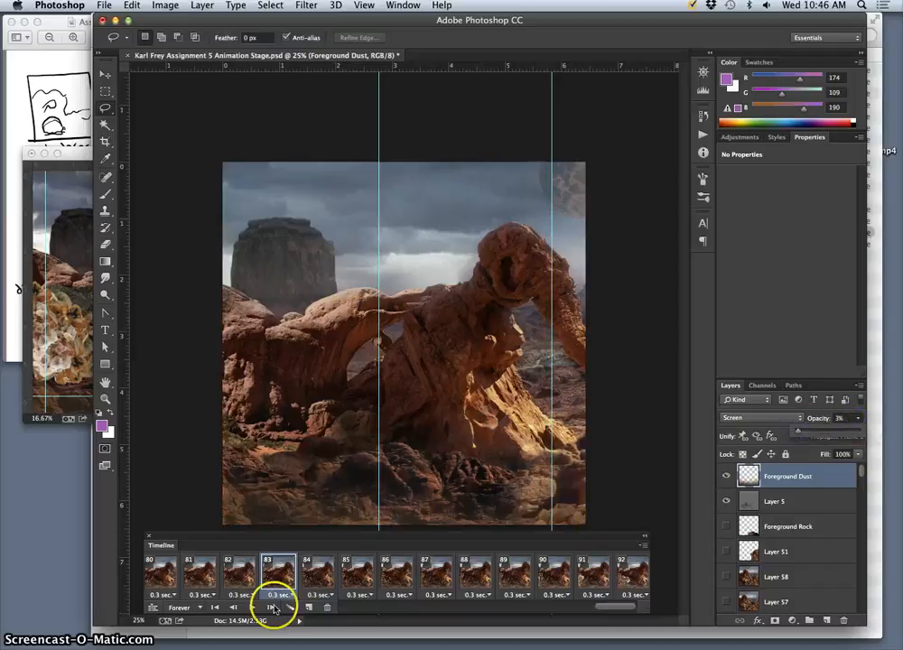
{"action": "left_click", "coordinate": [242, 584]}
{"action": "left_click", "coordinate": [832, 471]}
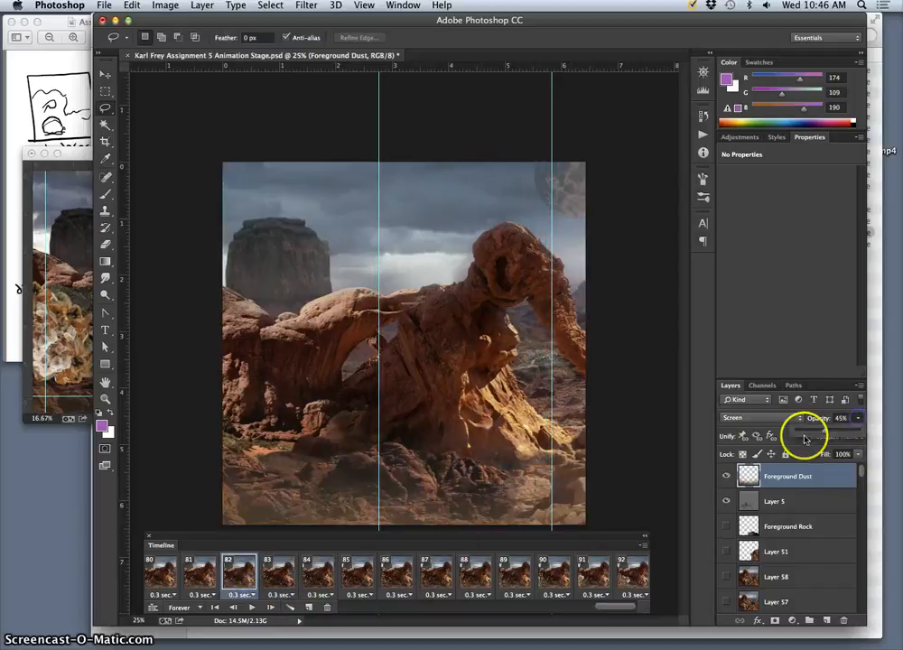
{"action": "left_click", "coordinate": [278, 571]}
Set Foreground Dust's opacity to 18% in frame 81 and 13% in frame 80.
{"action": "left_click", "coordinate": [201, 570]}
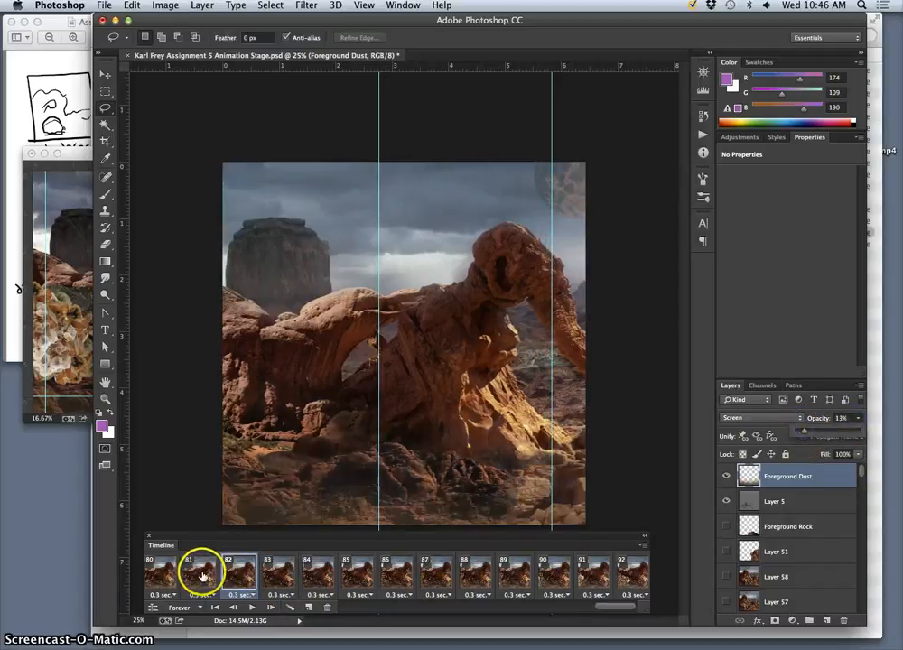
{"action": "left_click", "coordinate": [748, 477]}
{"action": "left_click", "coordinate": [850, 426]}
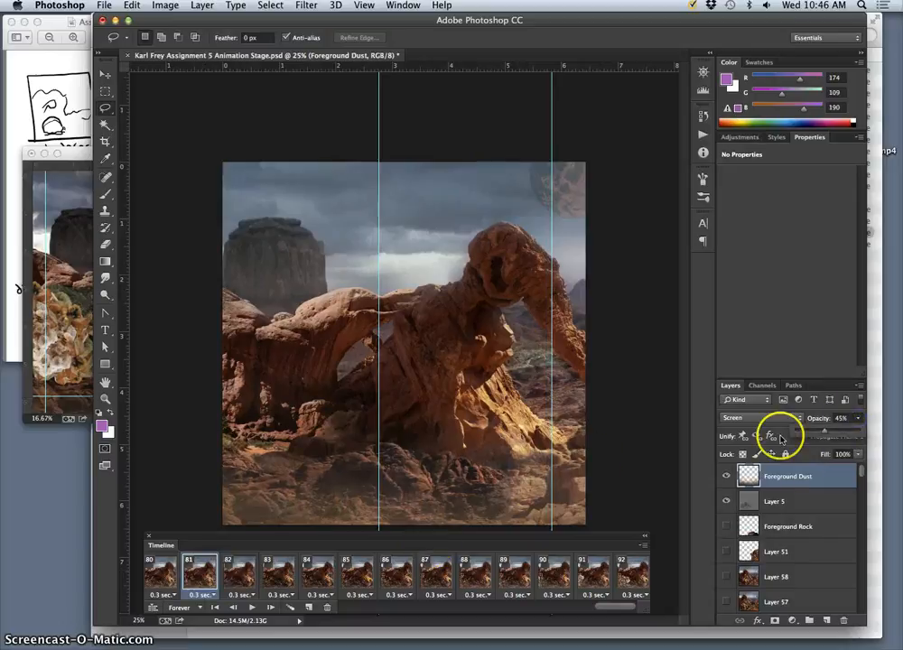
{"action": "left_click_drag", "start_coordinate": [808, 435], "coordinate": [807, 433]}
{"action": "left_click", "coordinate": [462, 540]}
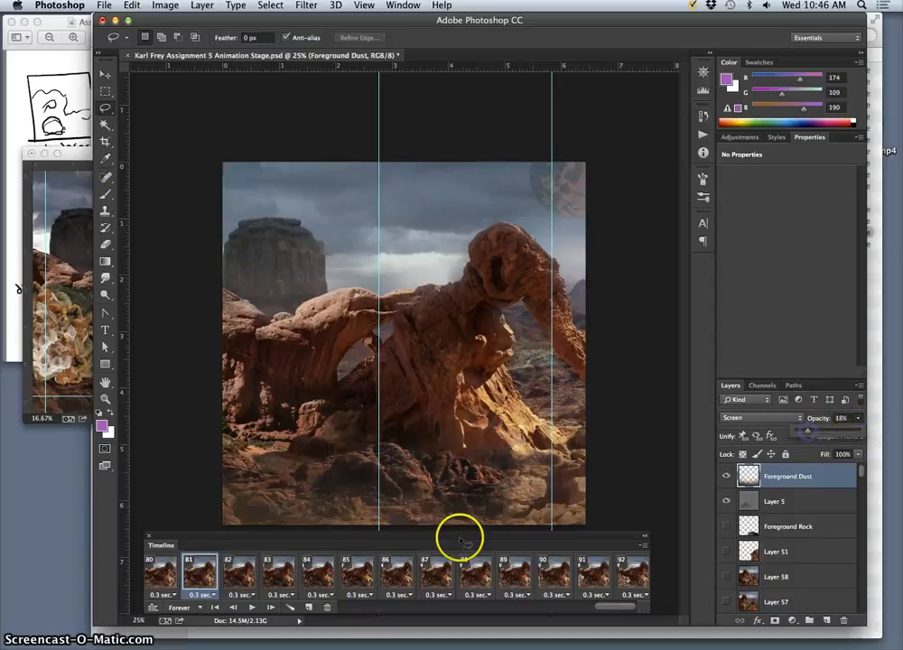
{"action": "scroll", "coordinate": [217, 584], "scroll_direction": "left", "scroll_amount": 3}
{"action": "left_click", "coordinate": [262, 573]}
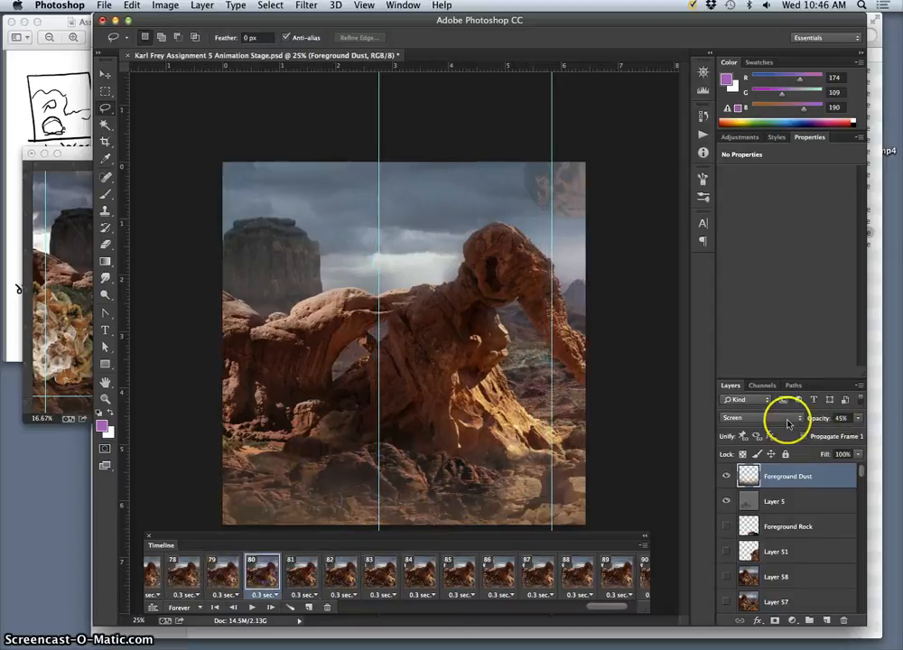
{"action": "left_click", "coordinate": [855, 419]}
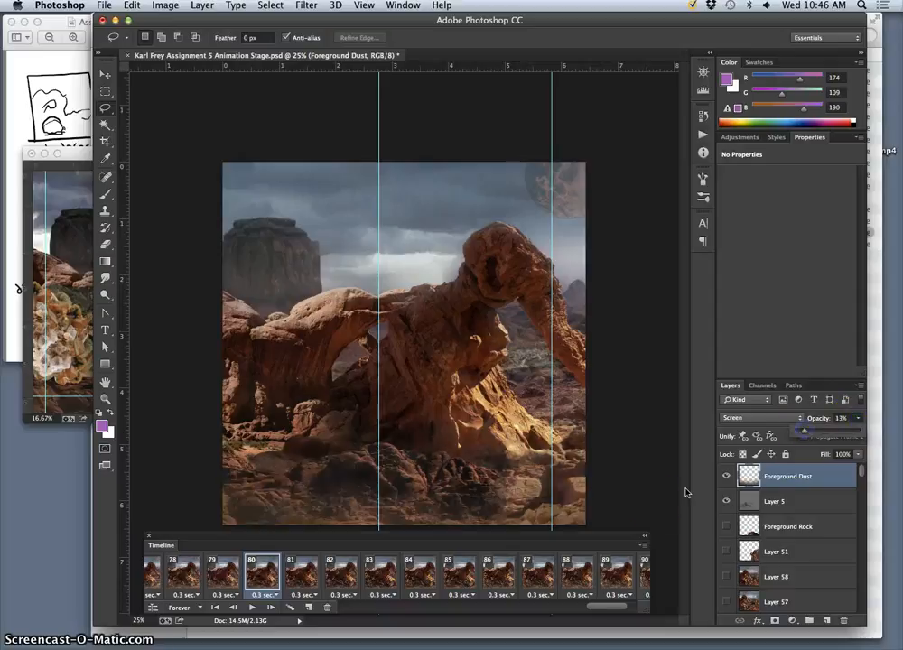
Set Foreground Dust's opacity to 19% in frame 79 and 37% in frame 78.
{"action": "left_click", "coordinate": [223, 574]}
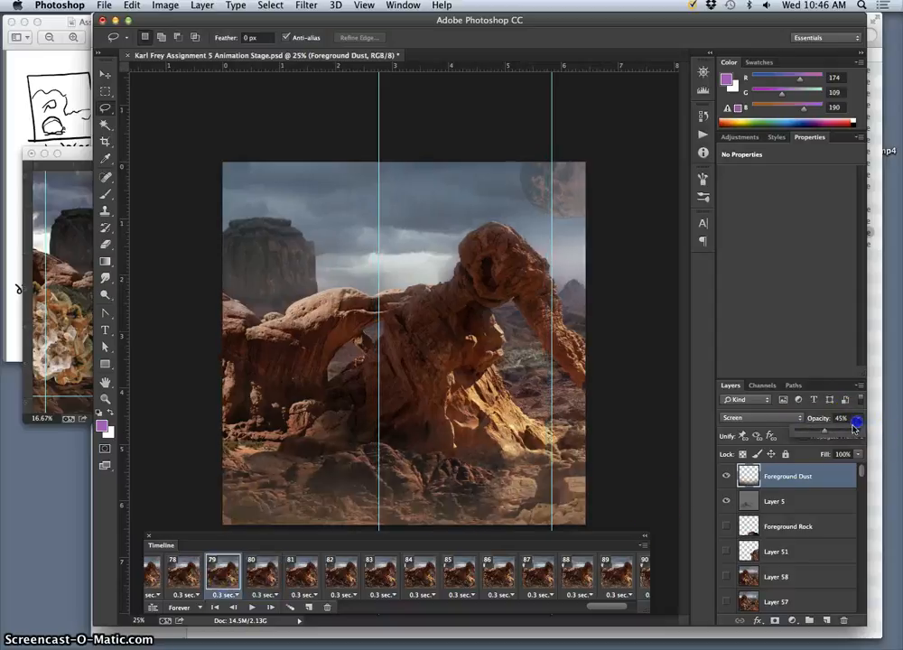
{"action": "left_click_drag", "start_coordinate": [823, 433], "coordinate": [810, 434]}
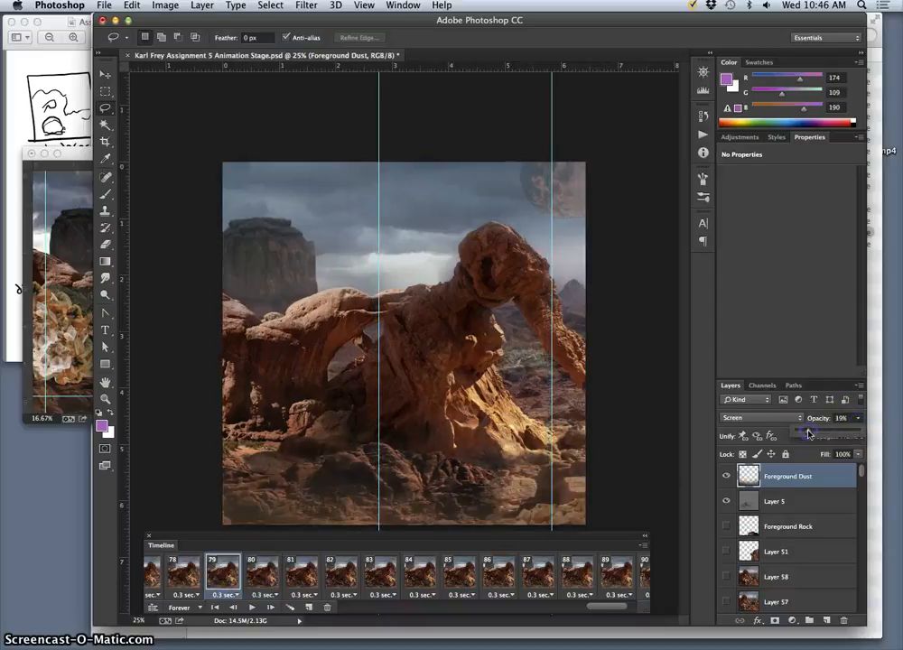
{"action": "left_click", "coordinate": [184, 571]}
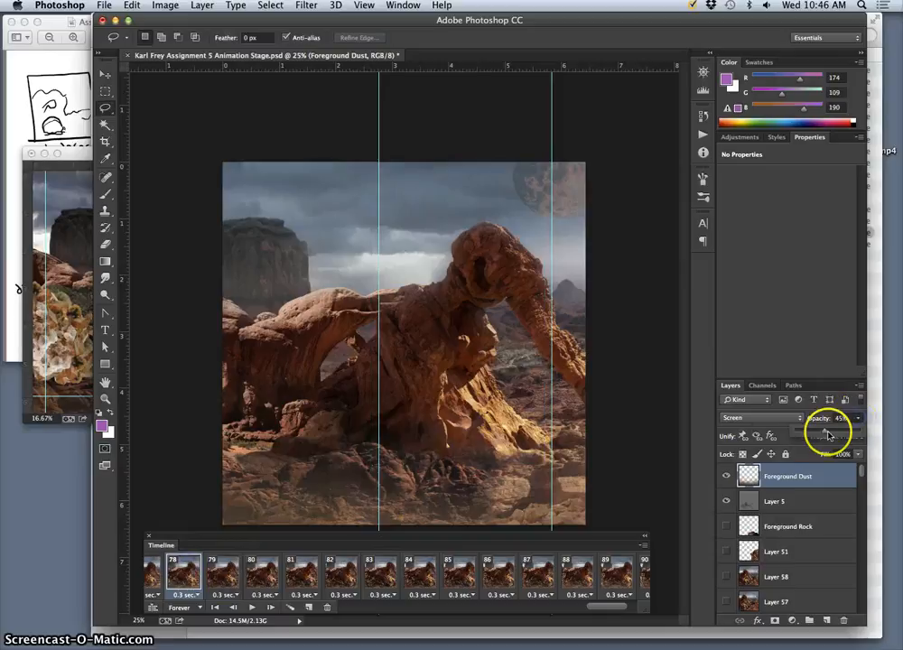
{"action": "scroll", "coordinate": [250, 567], "scroll_direction": "left", "scroll_amount": 1}
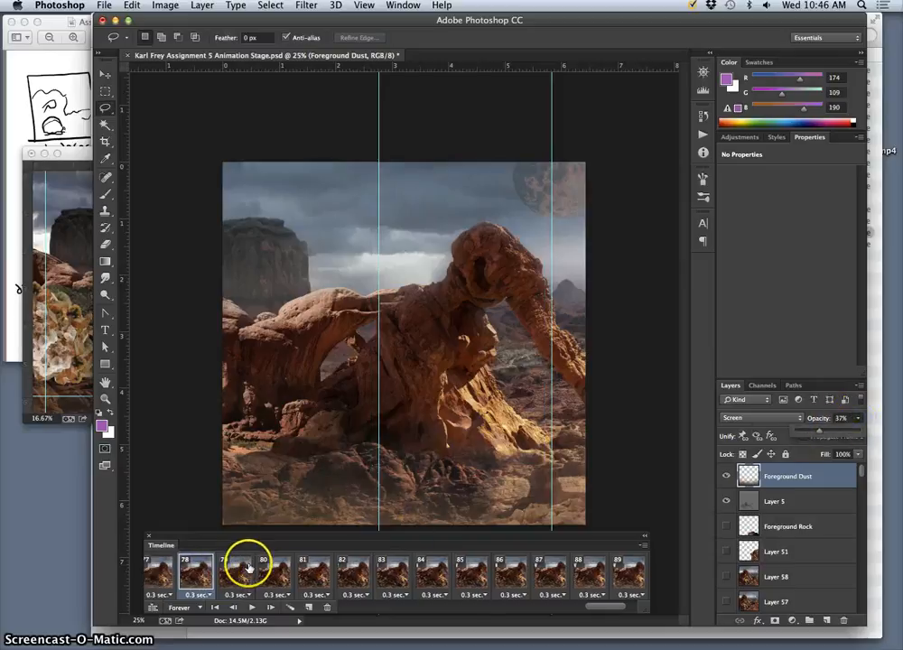
Set Foreground Dust's opacity to 29% in frame 77 and go to frame 74.
{"action": "left_click", "coordinate": [164, 574]}
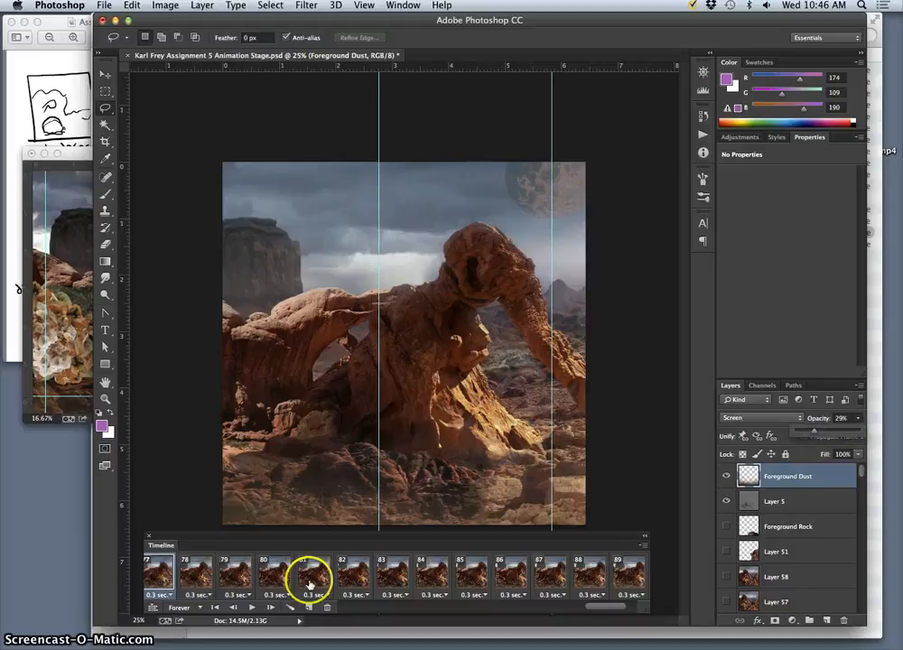
{"action": "scroll", "coordinate": [280, 582], "scroll_direction": "left", "scroll_amount": 4}
{"action": "left_click", "coordinate": [176, 579]}
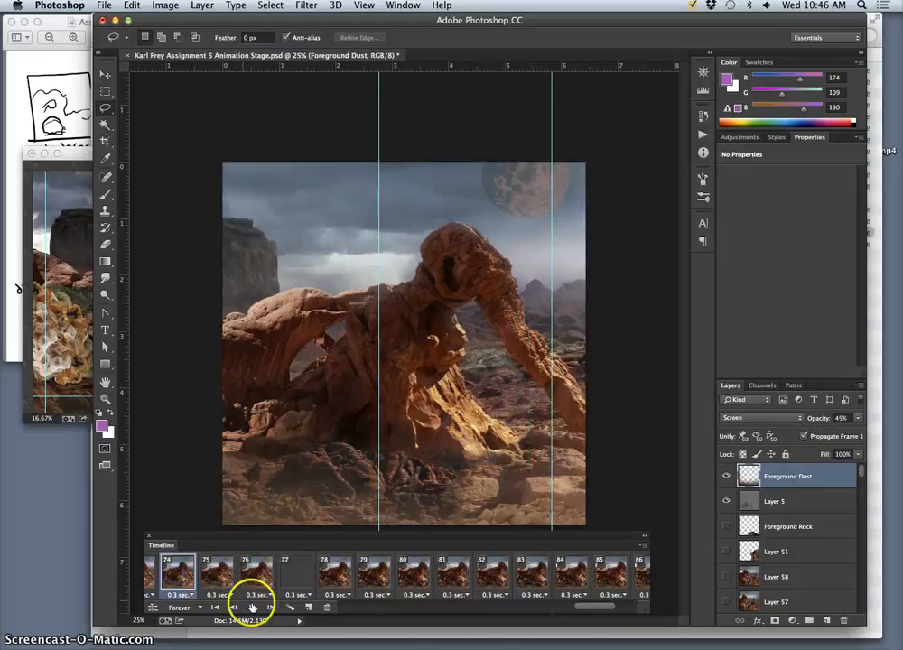
Preview the animation, then inspect the dust in frames 90 down to 87.
{"action": "left_click", "coordinate": [253, 607]}
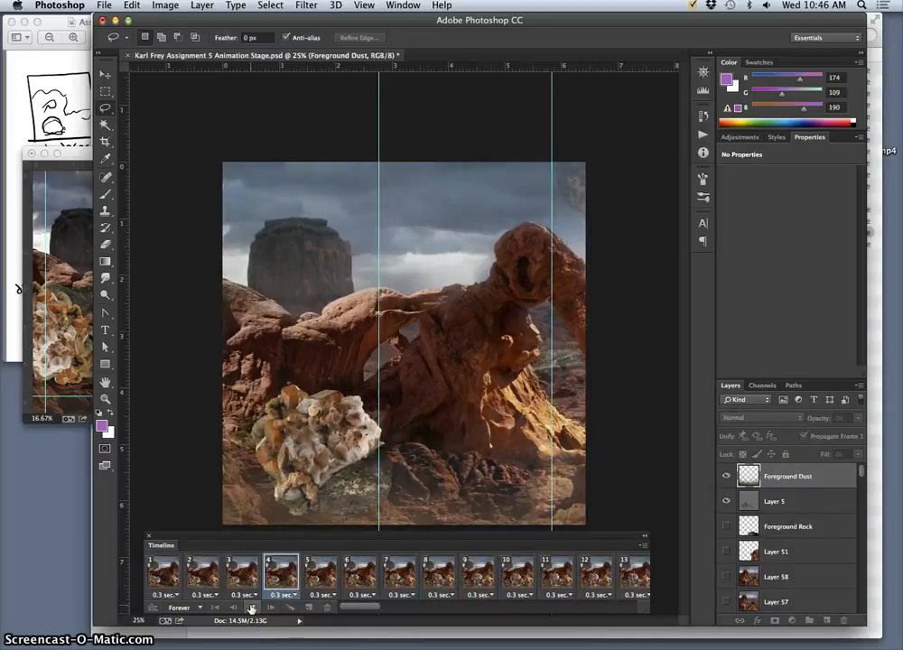
{"action": "left_click", "coordinate": [252, 608]}
{"action": "scroll", "coordinate": [428, 584], "scroll_direction": "right", "scroll_amount": 20}
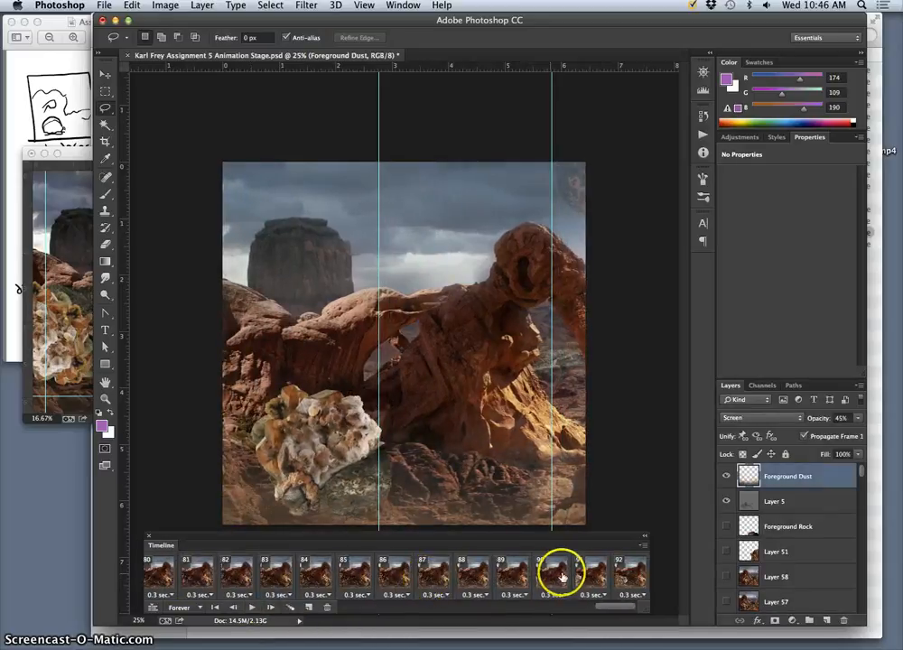
{"action": "left_click", "coordinate": [555, 572]}
{"action": "left_click", "coordinate": [512, 576]}
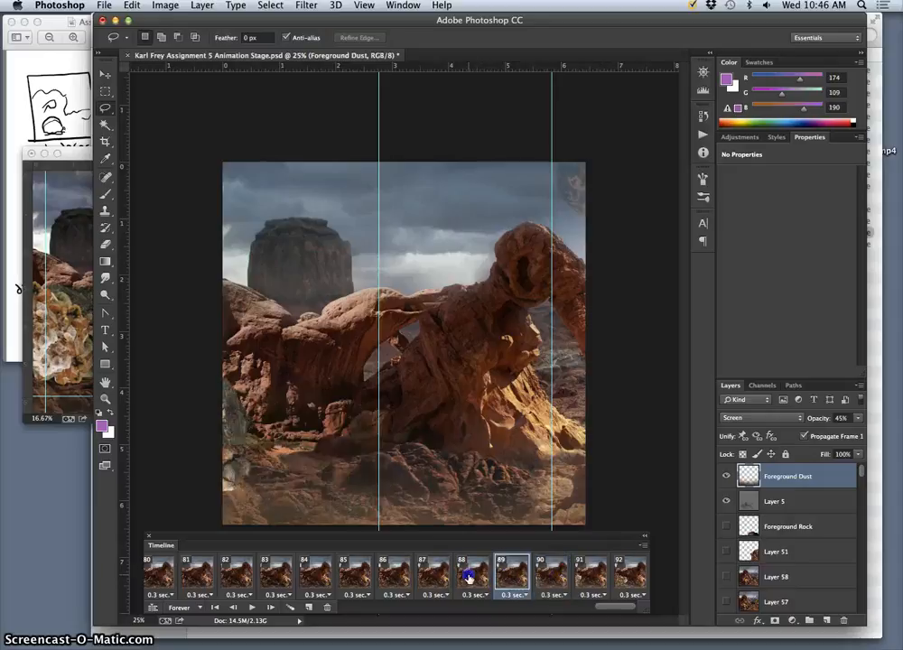
{"action": "left_click", "coordinate": [468, 578]}
{"action": "left_click", "coordinate": [437, 579]}
Set Foreground Dust's opacity to 15% in frame 88 and reduce it in frame 89.
{"action": "left_click", "coordinate": [467, 579]}
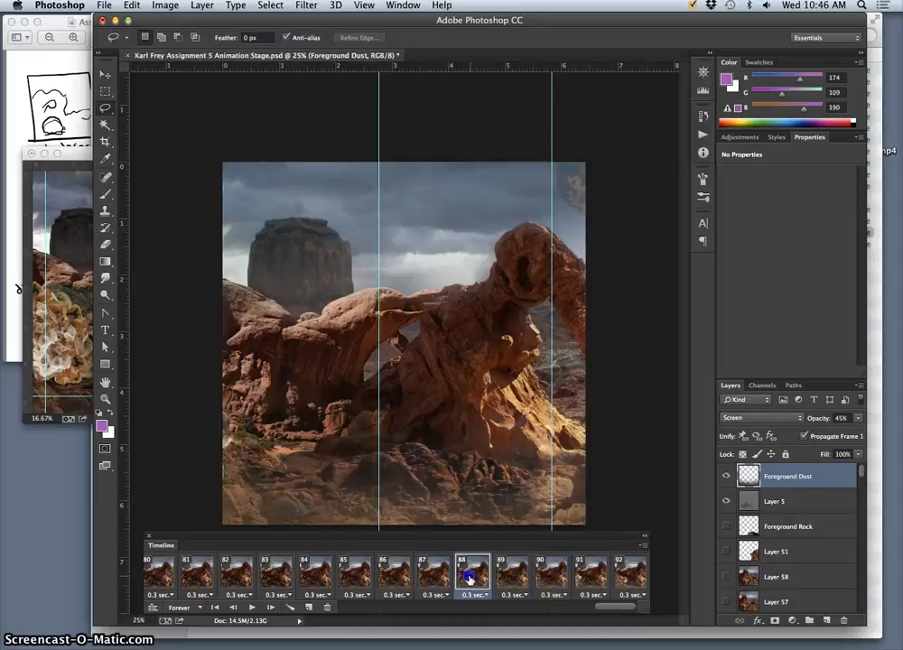
{"action": "left_click_drag", "start_coordinate": [855, 422], "coordinate": [779, 463]}
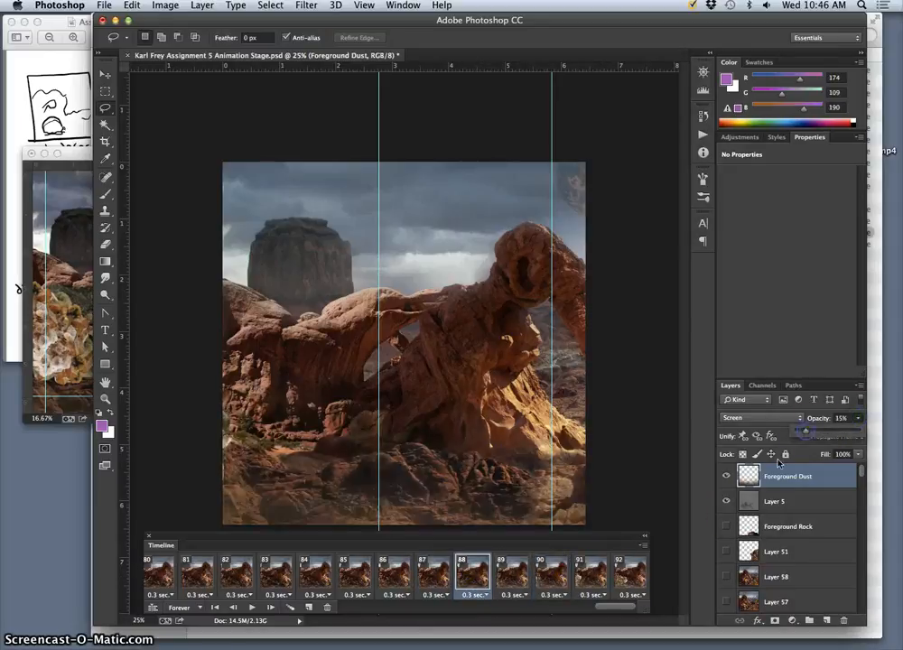
{"action": "left_click", "coordinate": [497, 575]}
{"action": "left_click_drag", "start_coordinate": [858, 418], "coordinate": [804, 436]}
Set Foreground Dust's opacity to 27% in frame 90 and 45% in frame 91.
{"action": "left_click", "coordinate": [551, 572]}
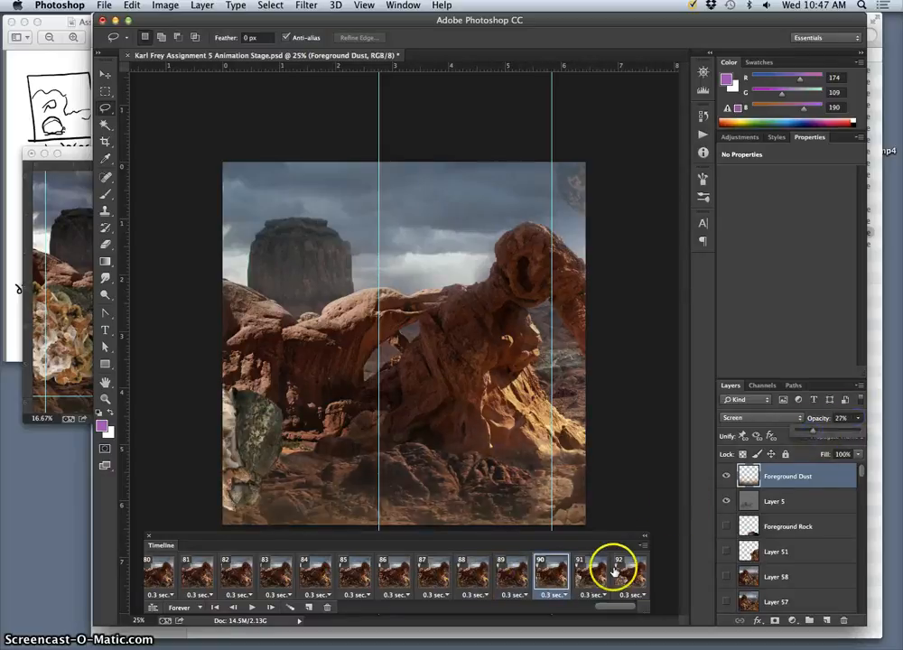
{"action": "left_click", "coordinate": [598, 573]}
{"action": "left_click", "coordinate": [857, 419]}
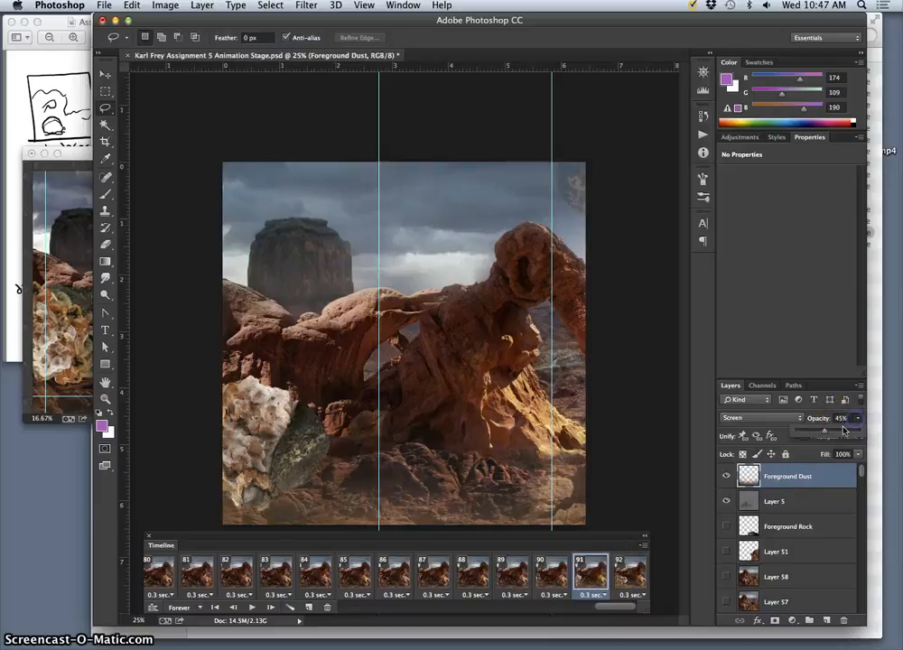
{"action": "left_click_drag", "start_coordinate": [816, 433], "coordinate": [822, 435]}
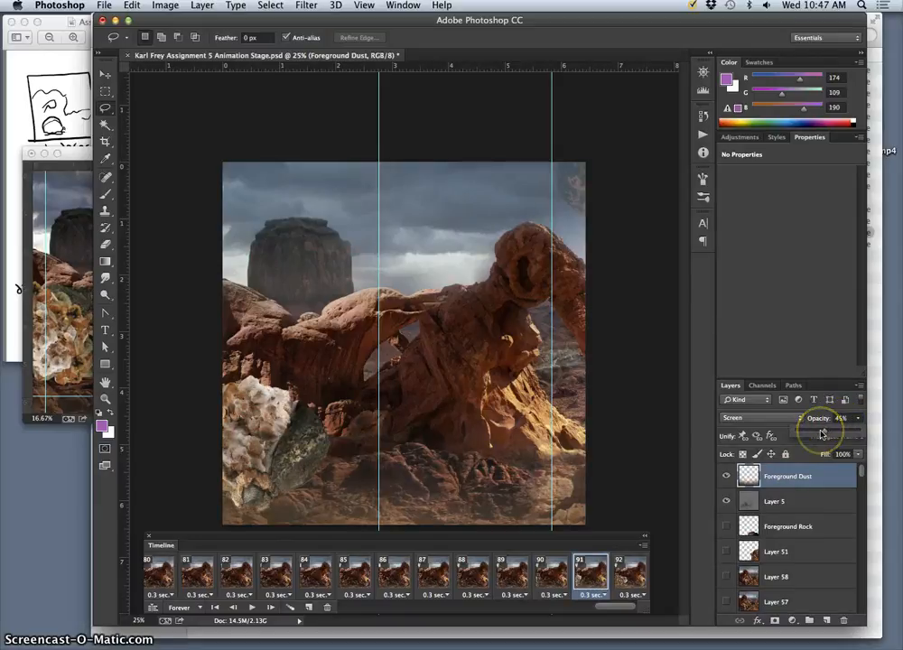
Set Foreground Dust's opacity to 55% in frame 92.
{"action": "left_click", "coordinate": [623, 578]}
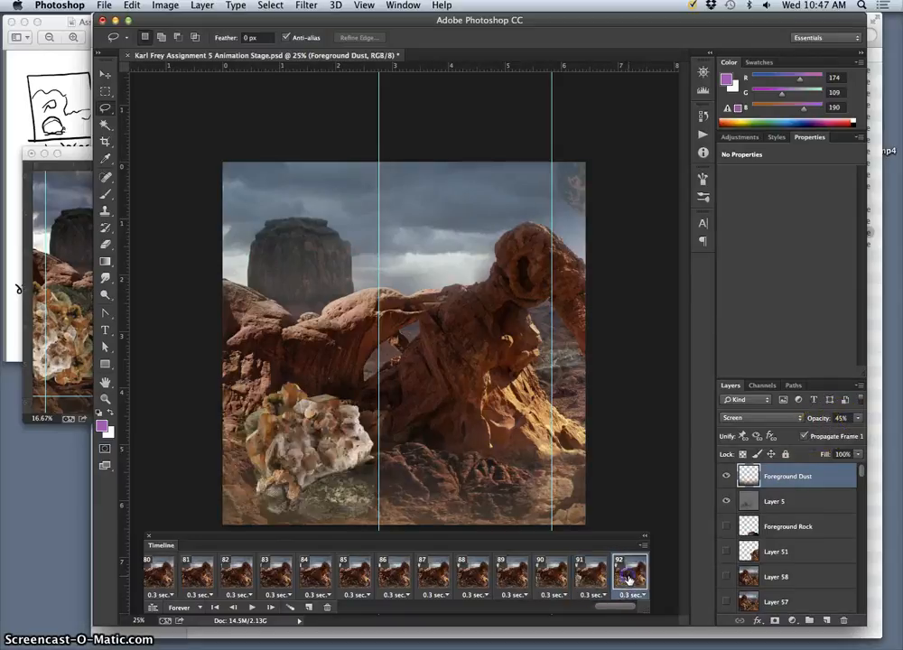
{"action": "left_click", "coordinate": [857, 419]}
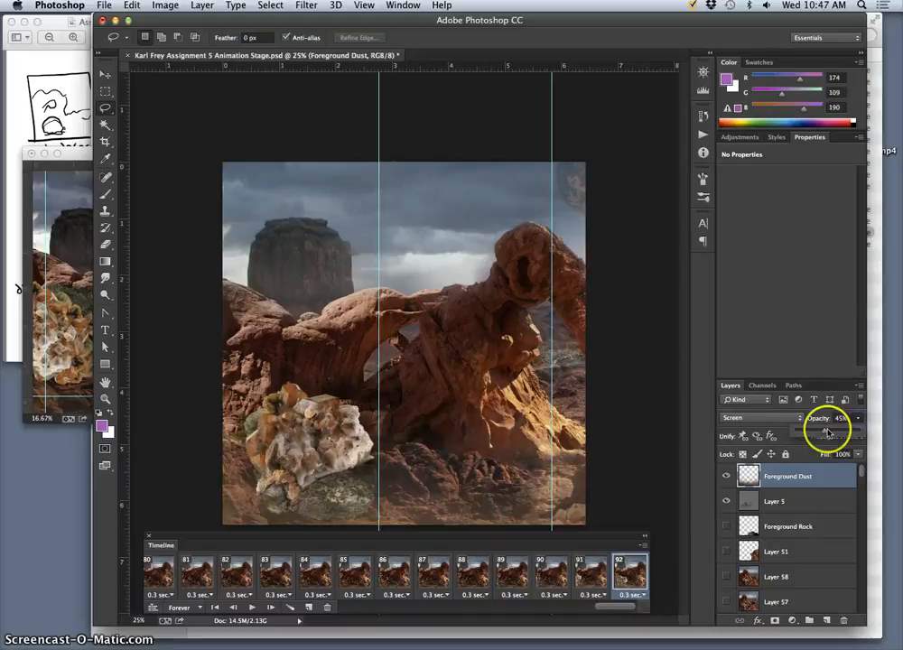
{"action": "left_click_drag", "start_coordinate": [838, 433], "coordinate": [831, 433]}
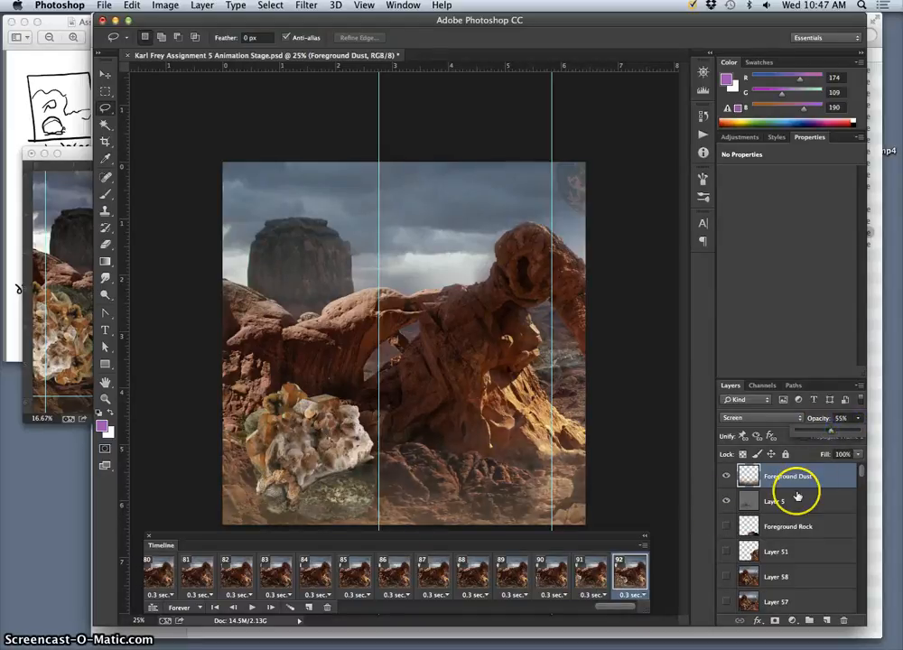
Compare frames 91 down to 88 with frame 92, then preview the animation from frame 82 to check the dust fade.
{"action": "left_click", "coordinate": [591, 577]}
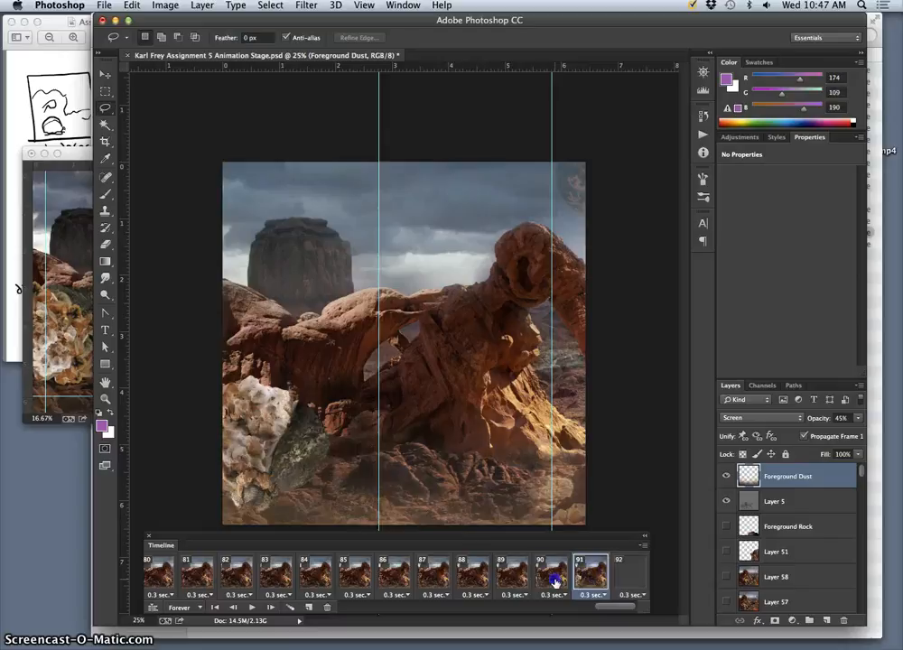
{"action": "left_click", "coordinate": [555, 579]}
{"action": "left_click", "coordinate": [516, 577]}
{"action": "left_click", "coordinate": [478, 578]}
{"action": "left_click", "coordinate": [630, 576]}
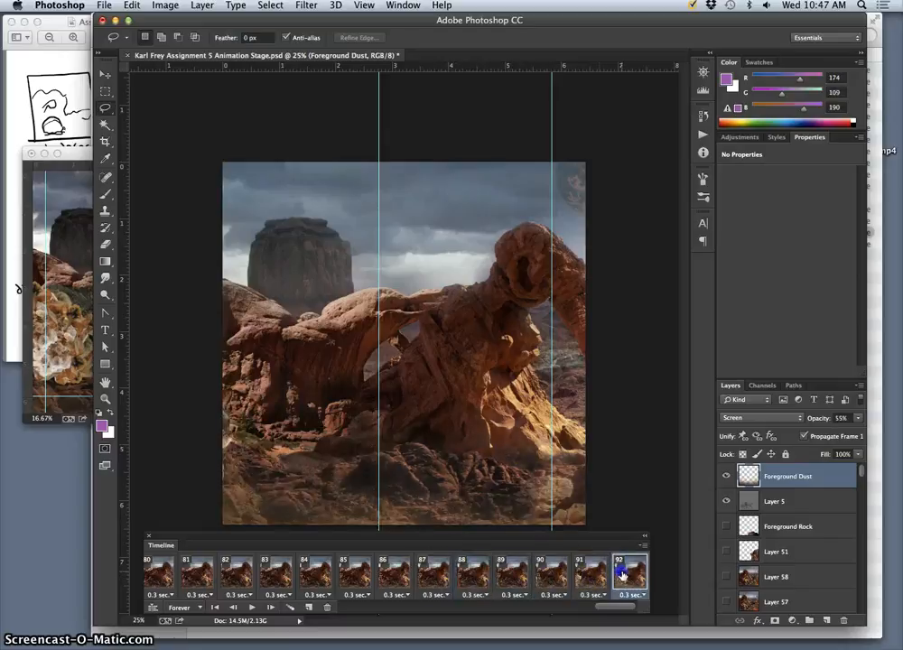
{"action": "scroll", "coordinate": [307, 578], "scroll_direction": "left", "scroll_amount": 5}
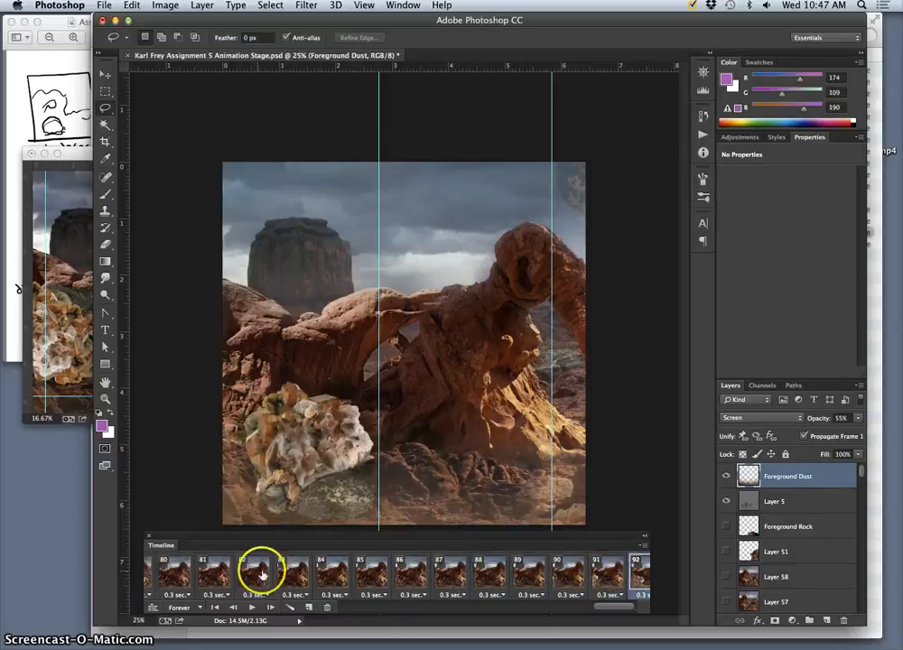
{"action": "left_click", "coordinate": [252, 571]}
{"action": "left_click", "coordinate": [252, 607]}
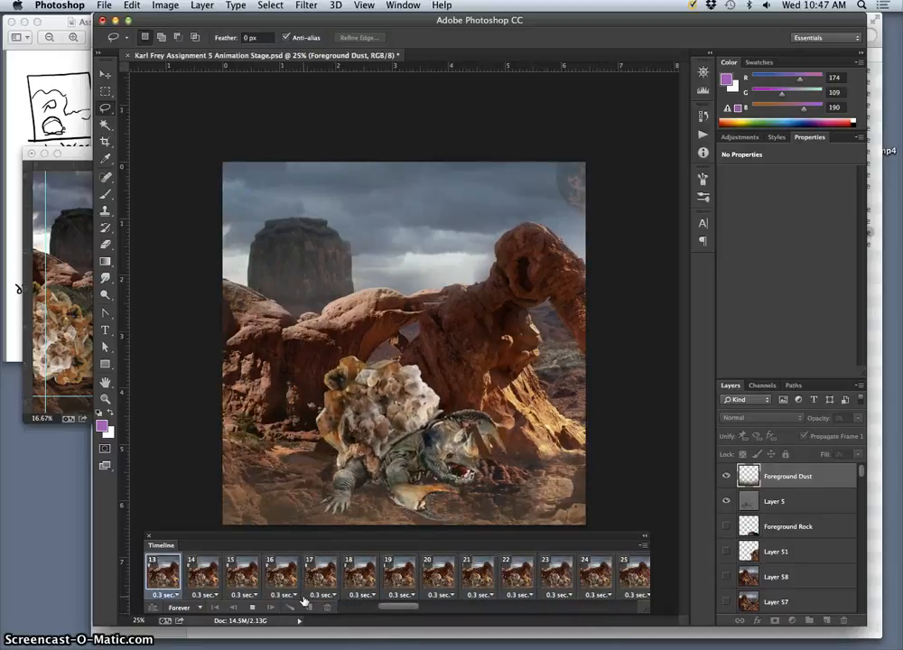
{"action": "left_click", "coordinate": [279, 609]}
{"action": "left_click", "coordinate": [253, 609]}
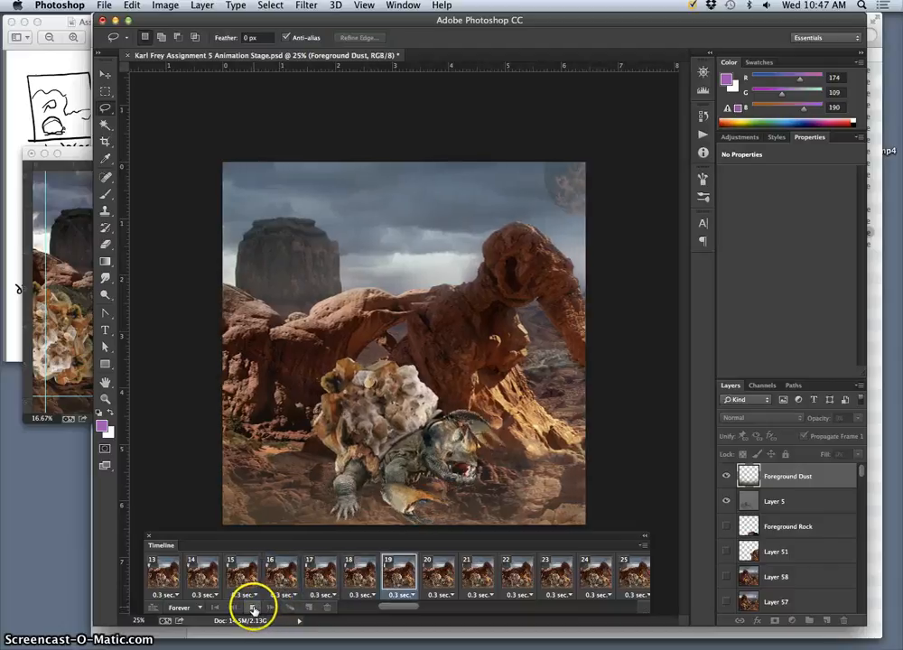
Select the frames from the mid-60s back to frame 1 and try to set Foreground Dust's opacity to 27% in all of them.
{"action": "scroll", "coordinate": [460, 587], "scroll_direction": "right", "scroll_amount": 20}
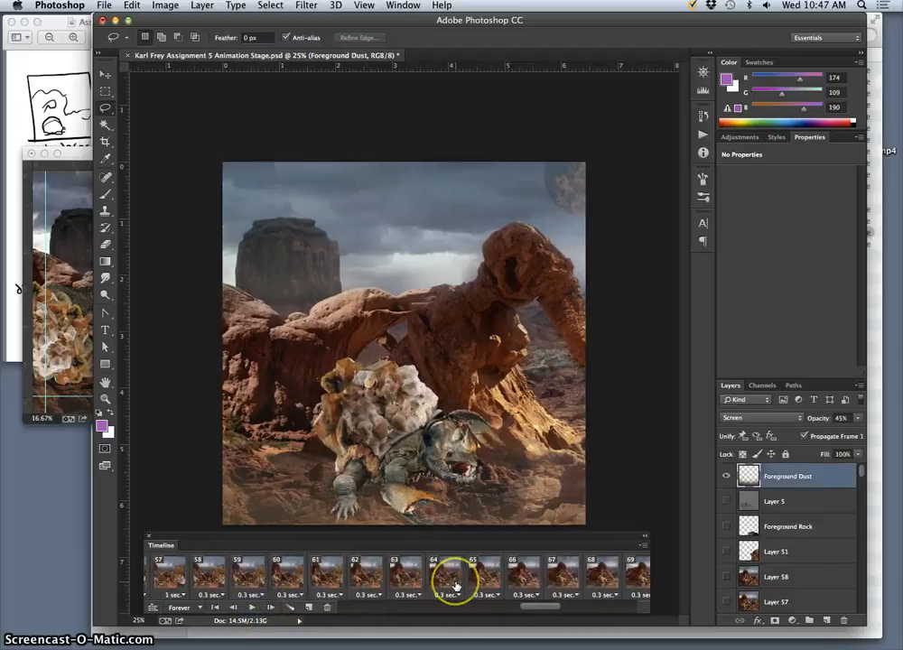
{"action": "left_click", "coordinate": [503, 580]}
{"action": "scroll", "coordinate": [448, 584], "scroll_direction": "left", "scroll_amount": 20}
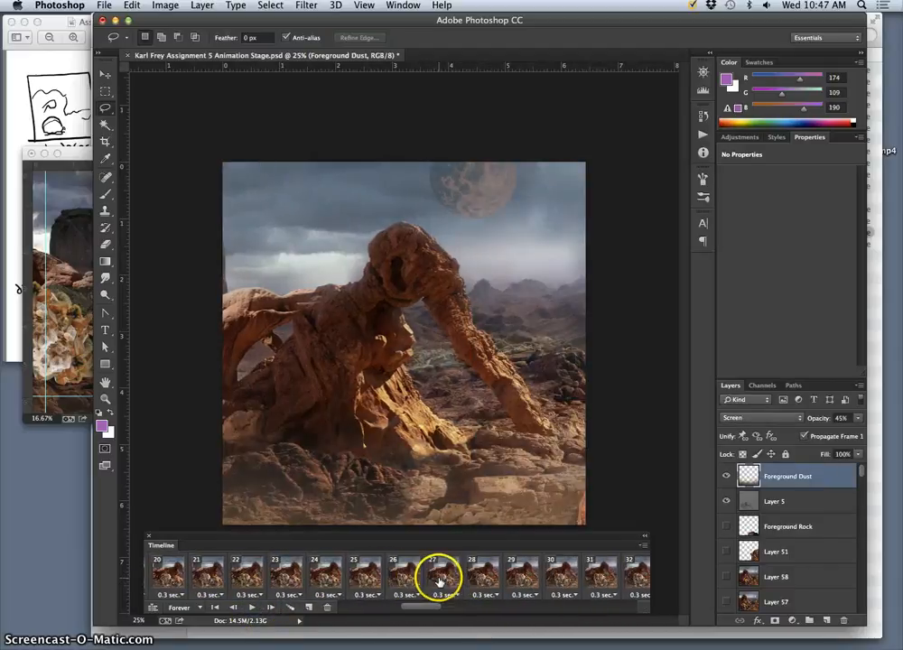
{"action": "left_click", "coordinate": [159, 578], "text": "shift"}
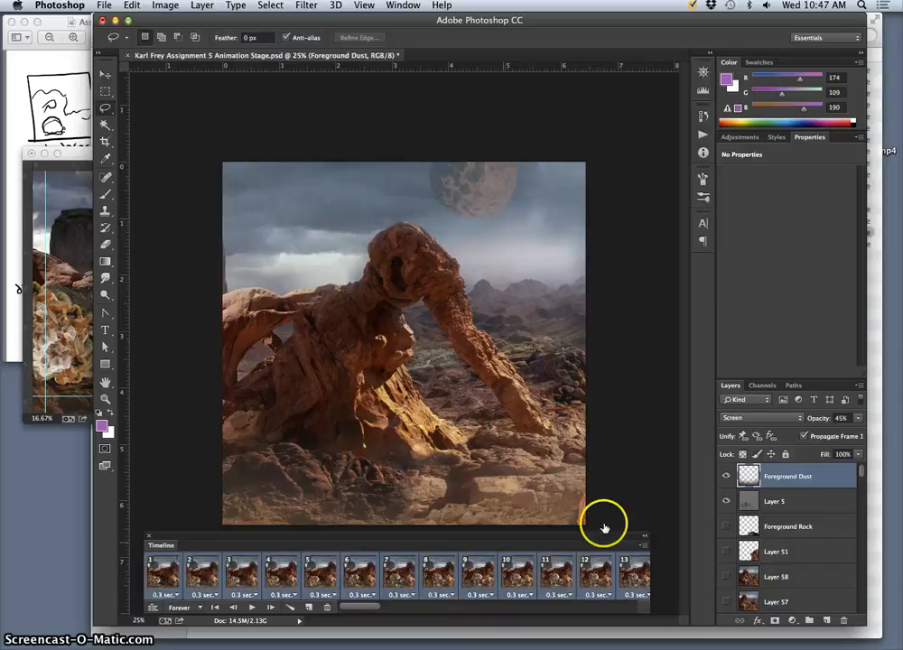
{"action": "left_click", "coordinate": [858, 419]}
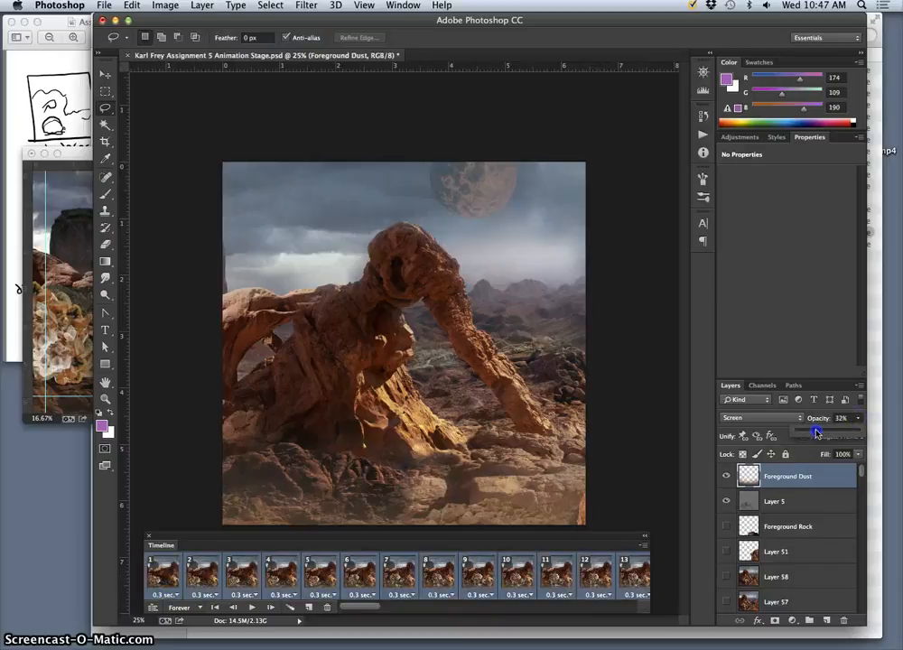
{"action": "left_click_drag", "start_coordinate": [816, 432], "coordinate": [814, 433]}
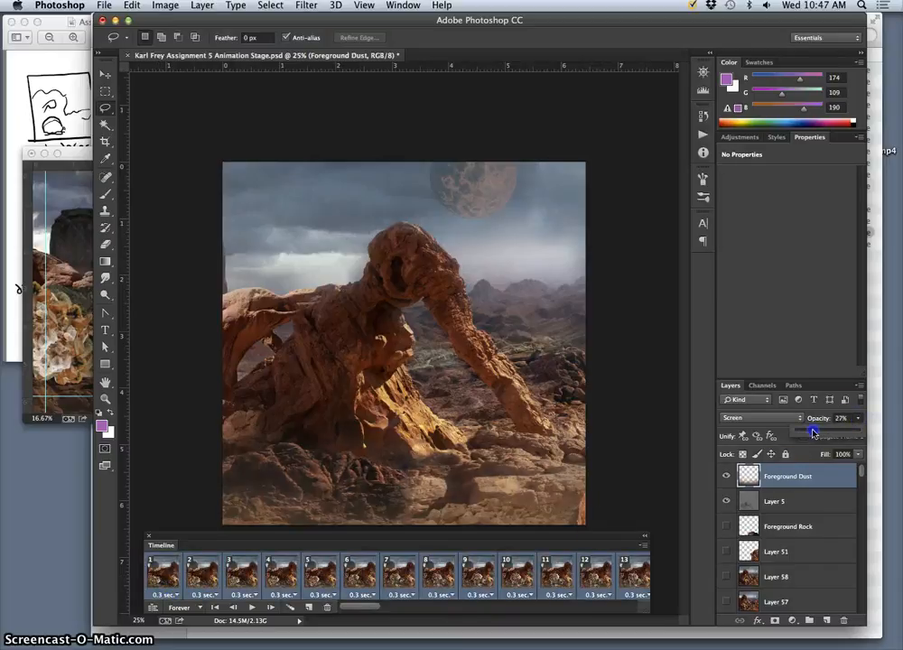
Preview the opening frames, then set Foreground Dust's opacity to 26% in frame 10.
{"action": "left_click", "coordinate": [322, 568]}
{"action": "left_click", "coordinate": [251, 607]}
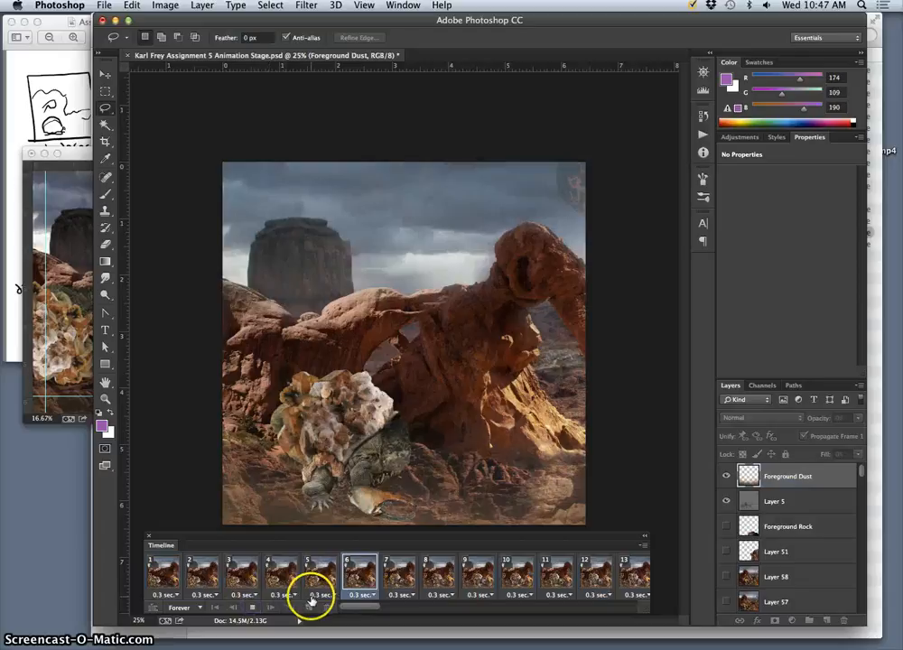
{"action": "left_click", "coordinate": [517, 579]}
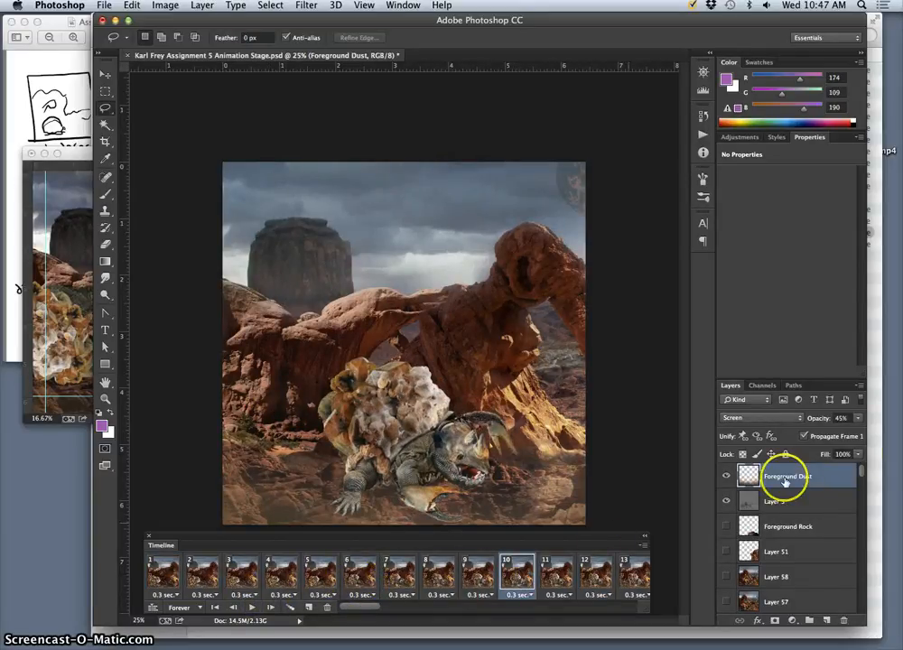
{"action": "left_click", "coordinate": [859, 420]}
{"action": "left_click_drag", "start_coordinate": [826, 433], "coordinate": [812, 435]}
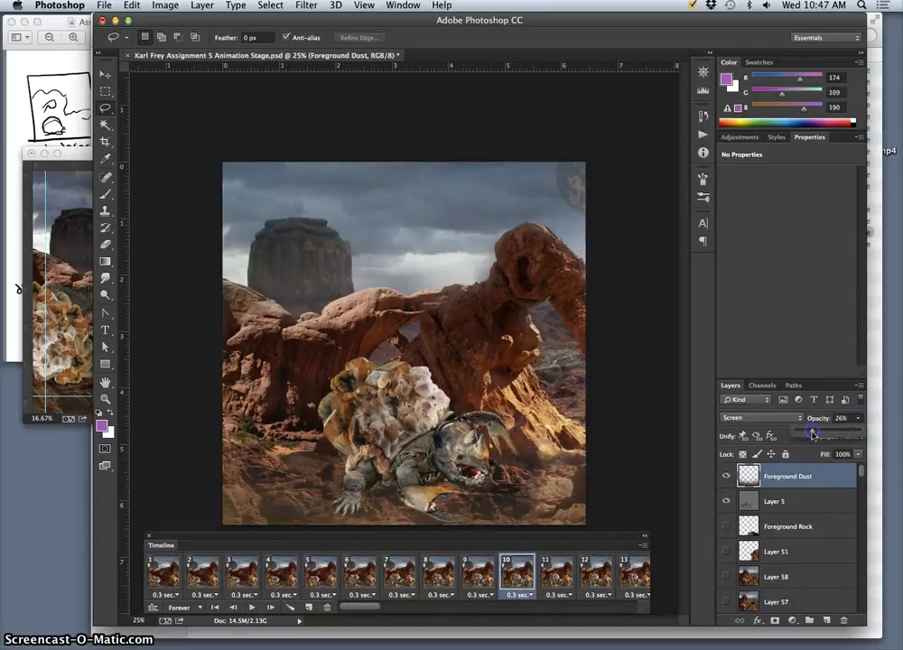
Set Foreground Dust's opacity to 20% in frame 9.
{"action": "left_click", "coordinate": [471, 571]}
{"action": "left_click", "coordinate": [858, 420]}
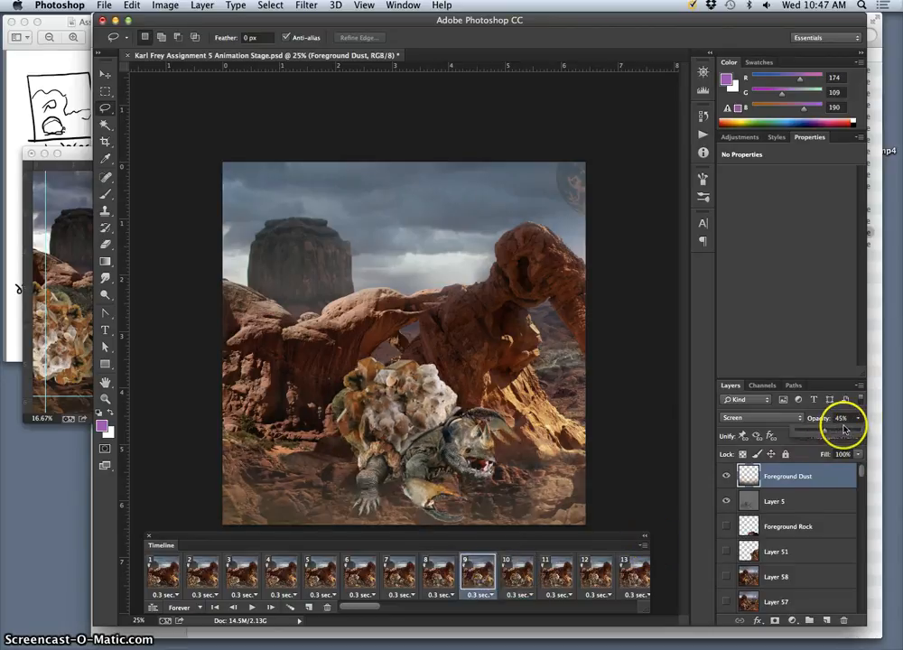
{"action": "left_click_drag", "start_coordinate": [810, 434], "coordinate": [809, 459]}
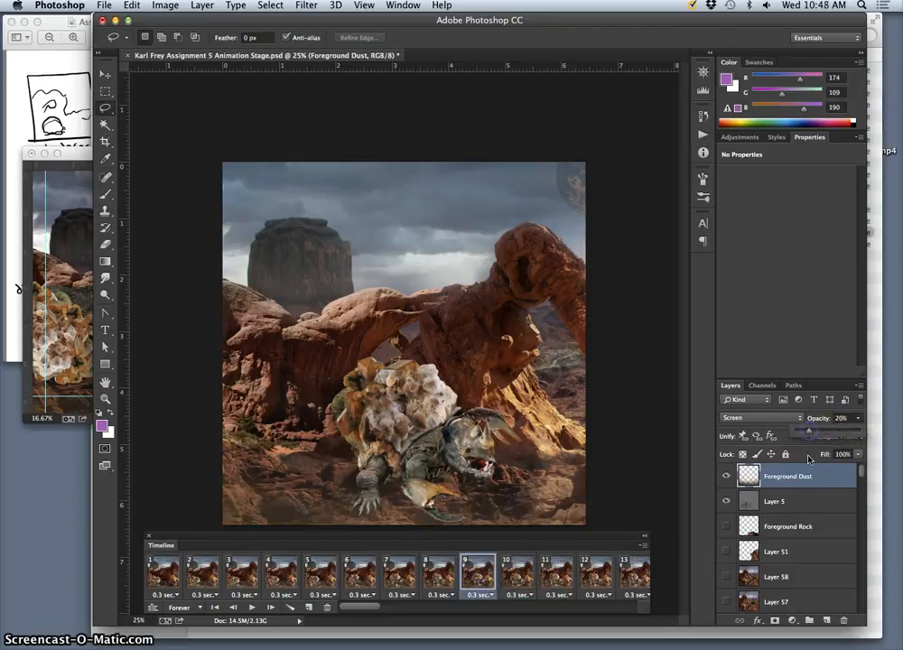
Select frames 1 through 7 and set Foreground Dust's opacity to 14% in them.
{"action": "left_click", "coordinate": [440, 576]}
{"action": "left_click", "coordinate": [168, 578]}
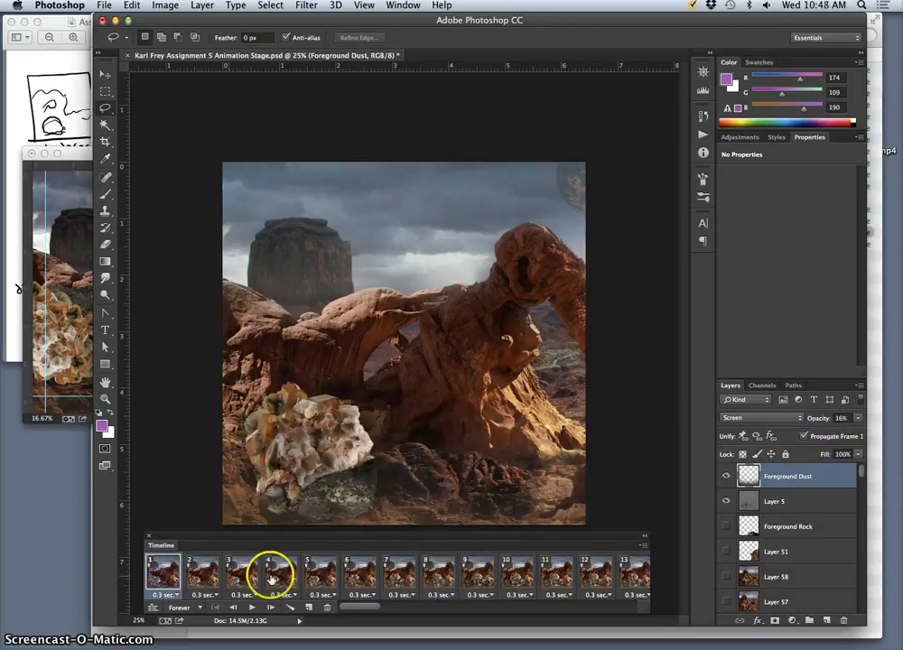
{"action": "left_click", "coordinate": [401, 579], "text": "shift"}
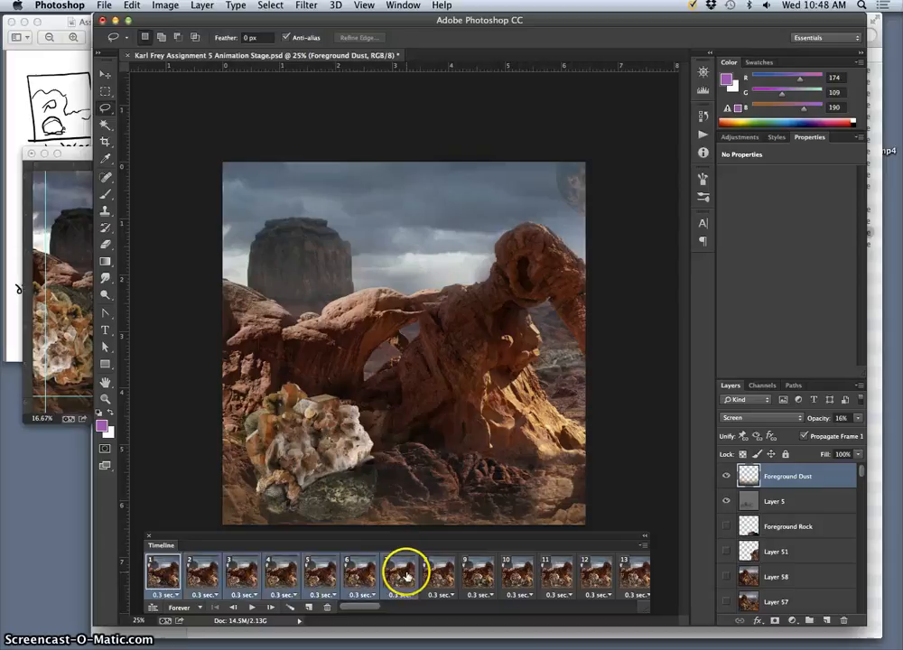
{"action": "left_click", "coordinate": [861, 418]}
{"action": "left_click_drag", "start_coordinate": [806, 432], "coordinate": [805, 432]}
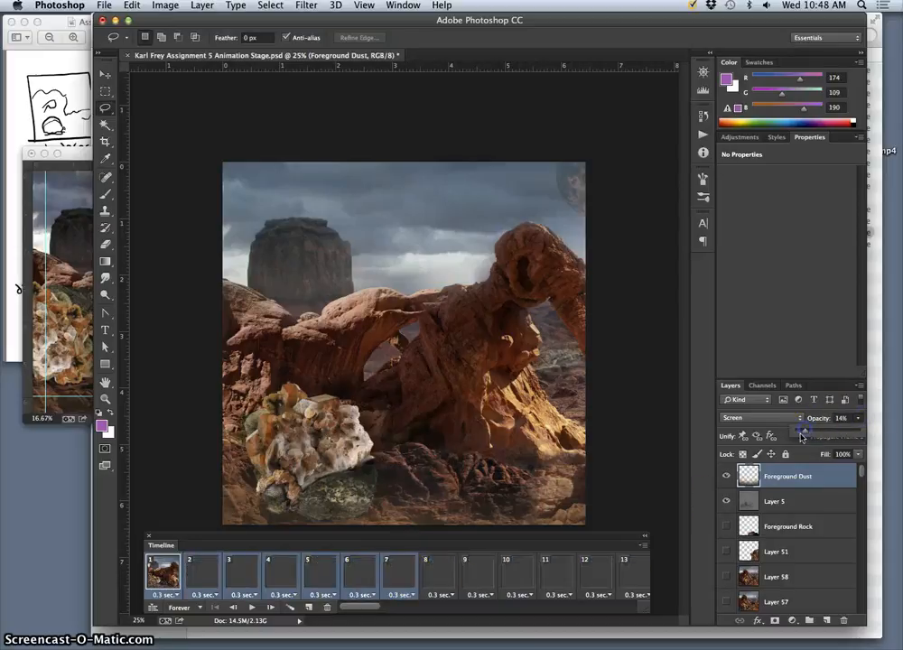